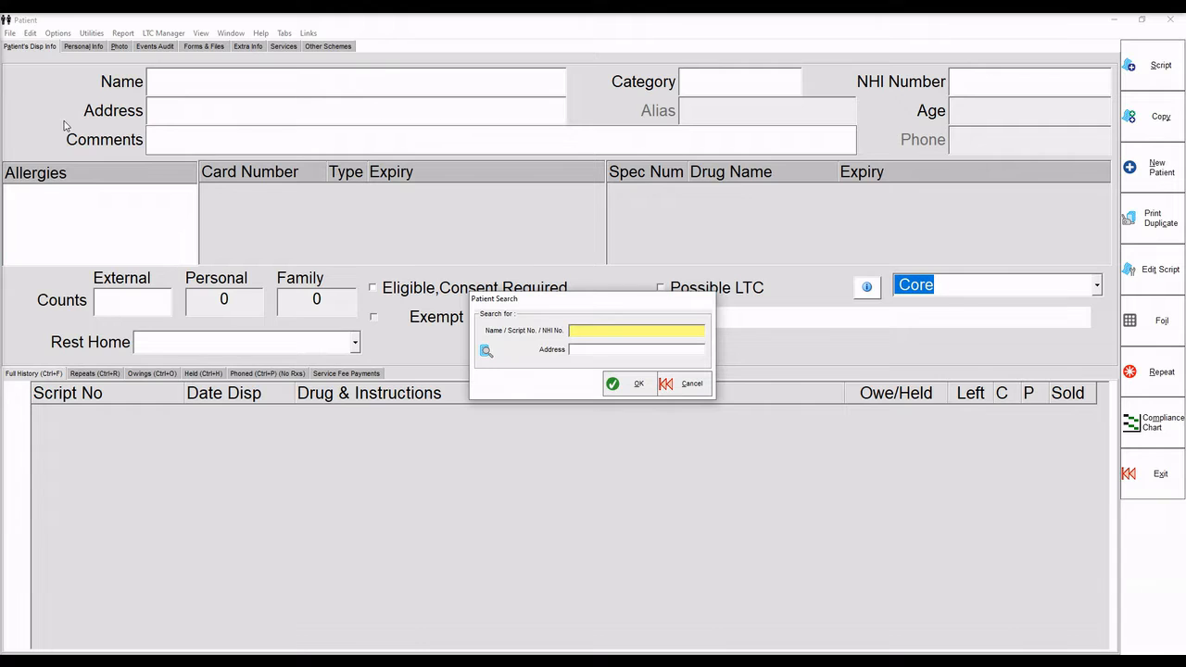
# Search patients by surname and create a new patient record instead of the existing match.
pyautogui.write('MOUSE')
pyautogui.press('Return')
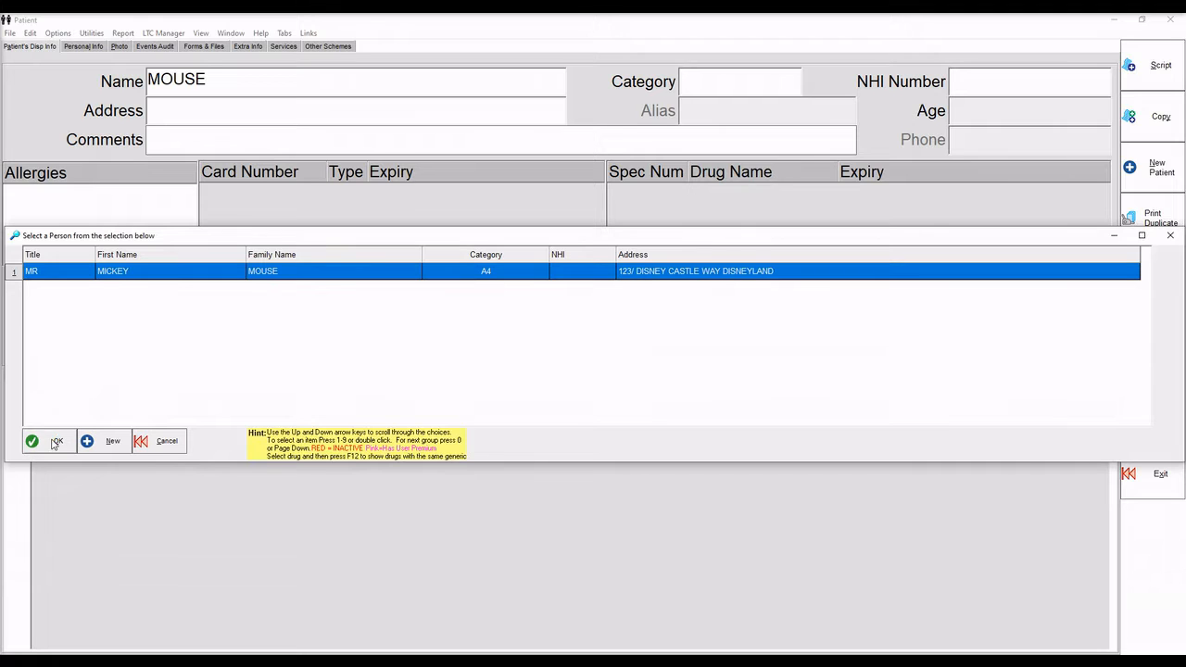
pyautogui.click(112, 443)
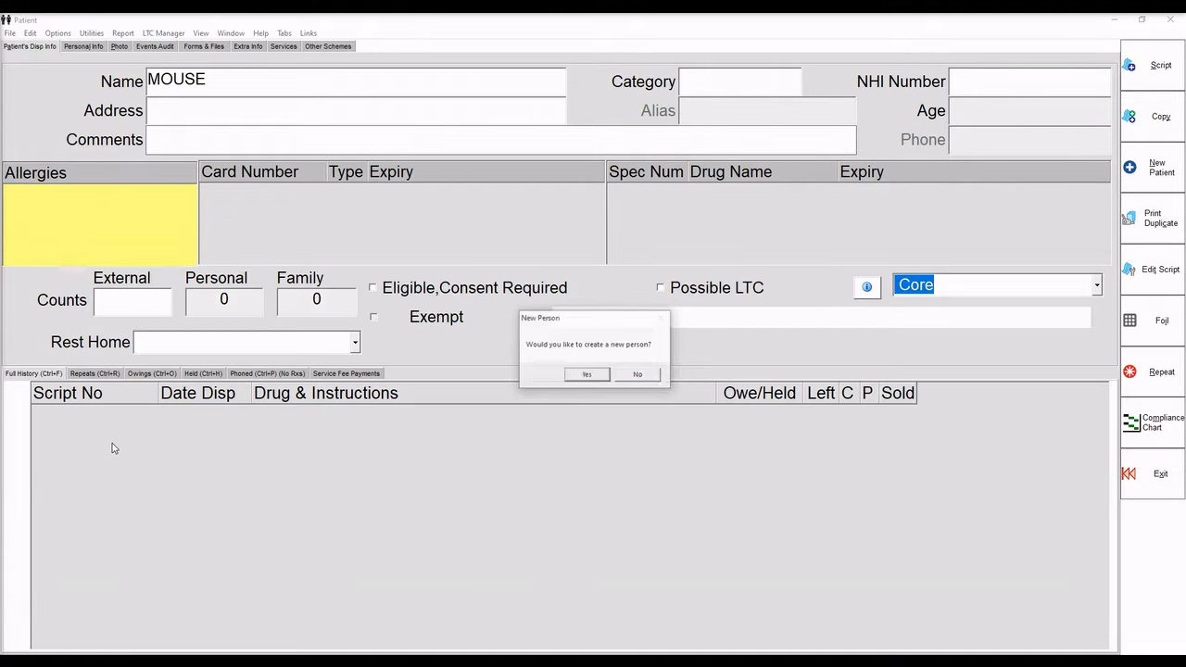
pyautogui.click(588, 374)
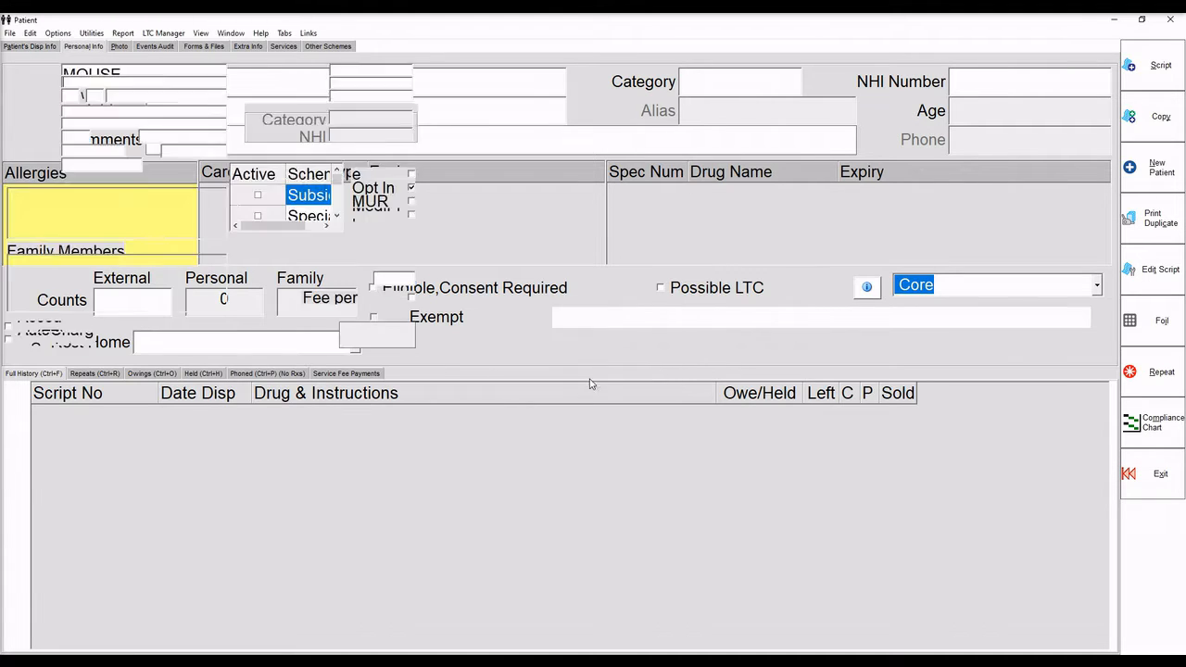
# Enter the new patient's first name, title Mrs and date of birth.
pyautogui.write('MINNIE')
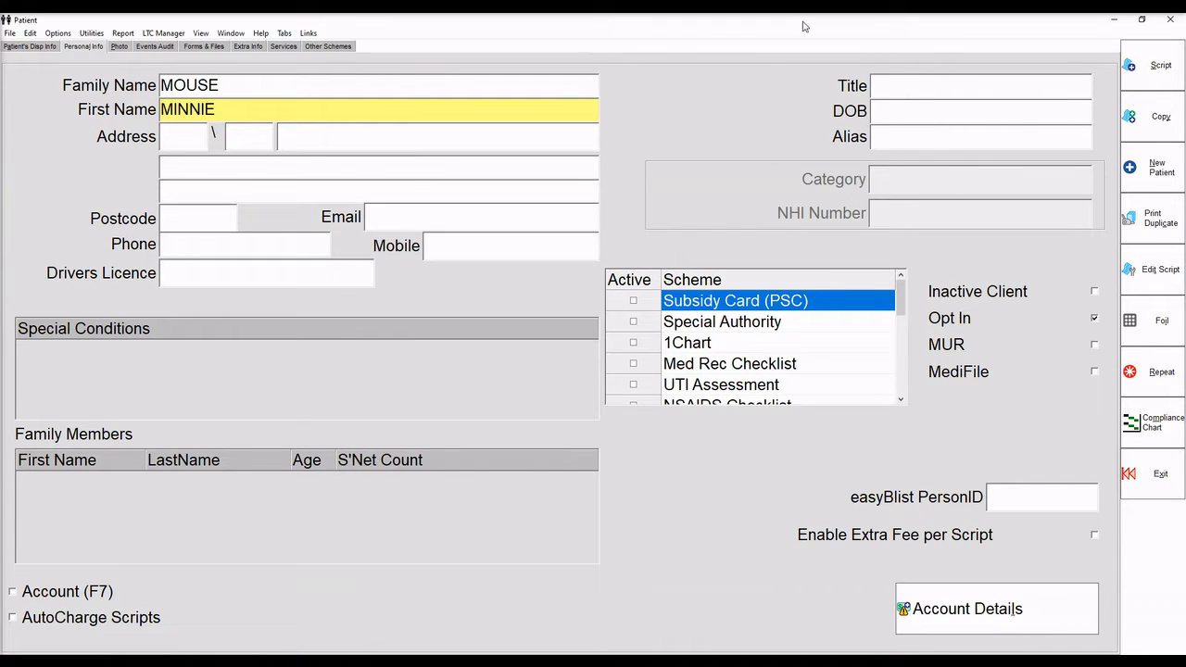
pyautogui.click(879, 85)
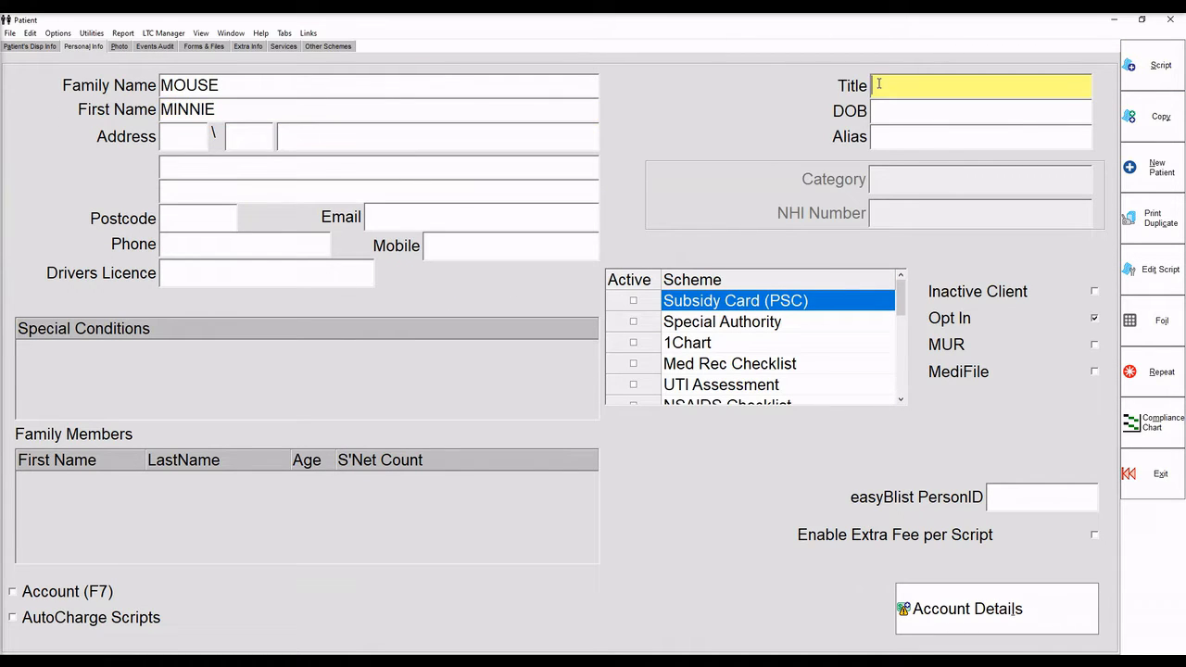
pyautogui.write('MRS')
pyautogui.press('Tab')
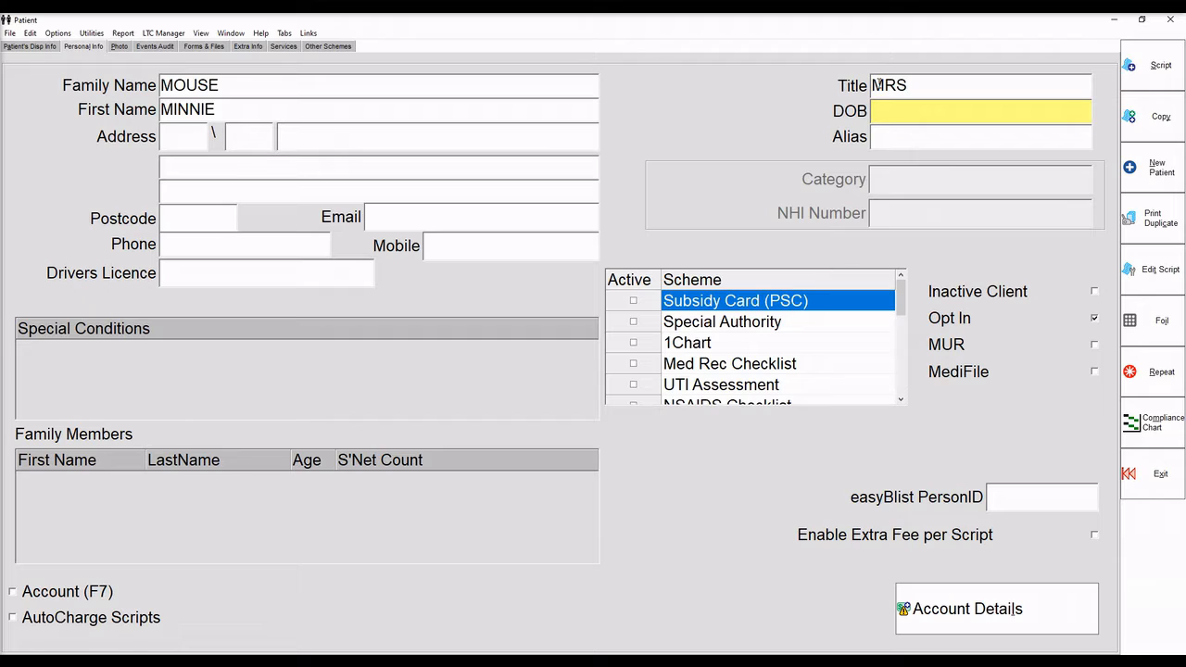
pyautogui.write('01/01/38')
pyautogui.press('Tab')
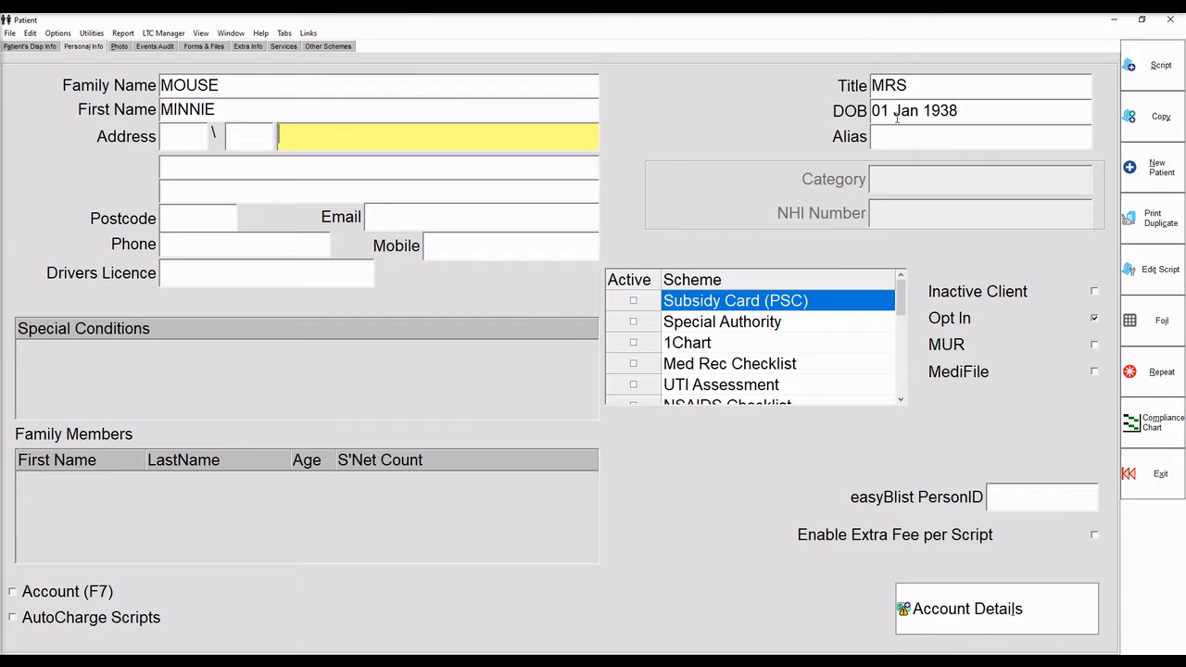
# Fill in the patient's unit, street and locality address lines, then show the dispensing summary.
pyautogui.hotkey('shift', 'Tab')
pyautogui.hotkey('shift', 'Tab')
pyautogui.write('3D')
pyautogui.press('Tab')
pyautogui.write('100')
pyautogui.press('Tab')
pyautogui.write('DISNEY CAS')
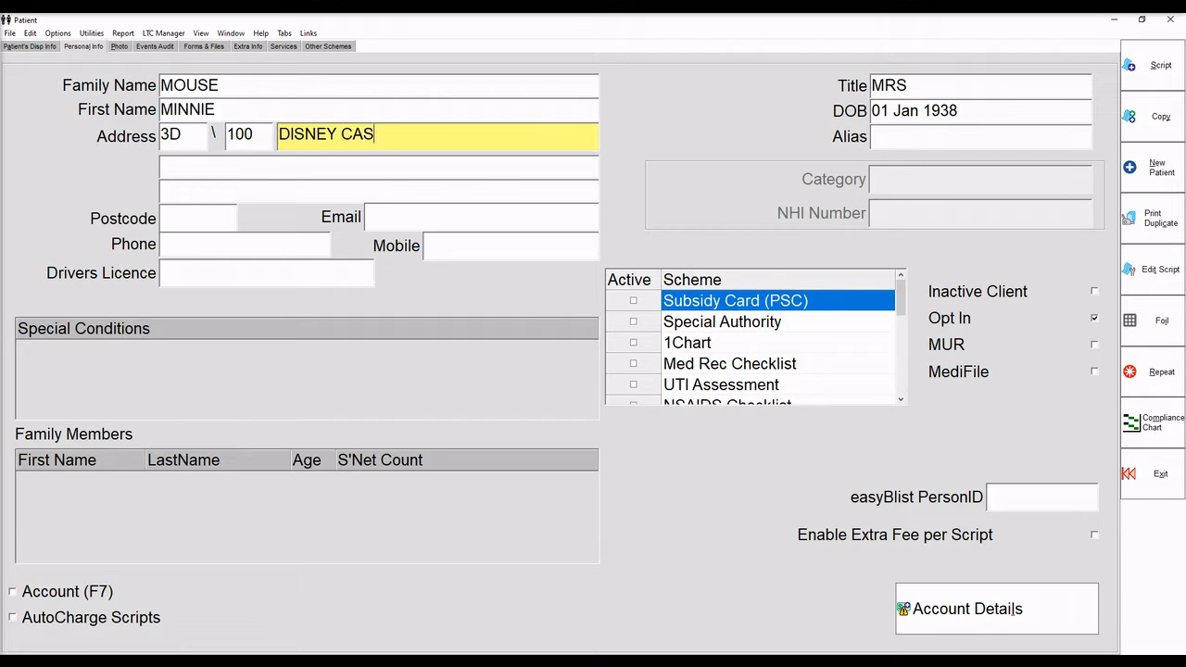
pyautogui.write('TLE WAY')
pyautogui.press('Tab')
pyautogui.write('DISNEYLAND')
pyautogui.press('Tab')
pyautogui.write('DISNEYWORLD')
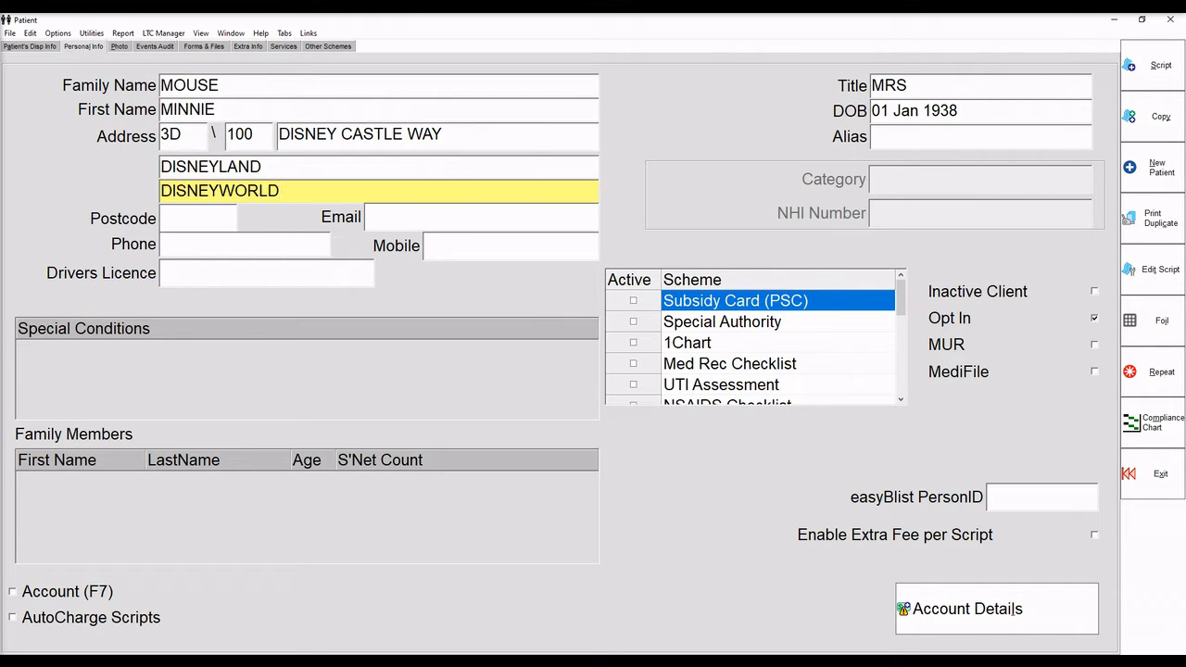
pyautogui.click(42, 46)
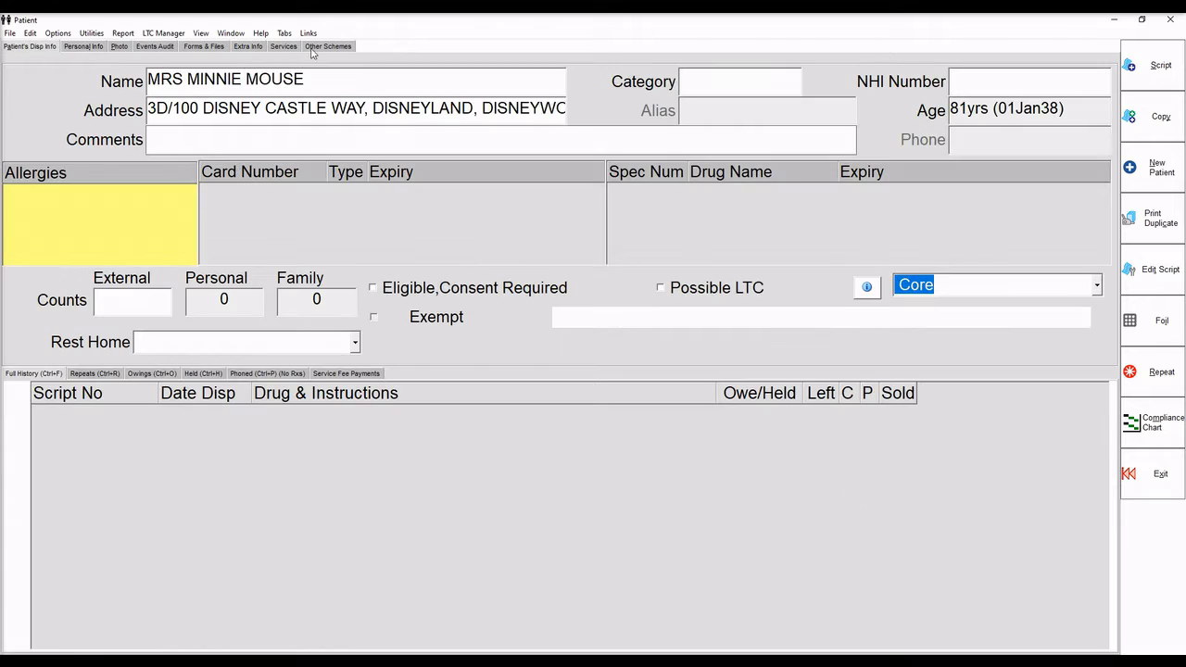
# Set the patient's category to A4.
pyautogui.click(699, 76)
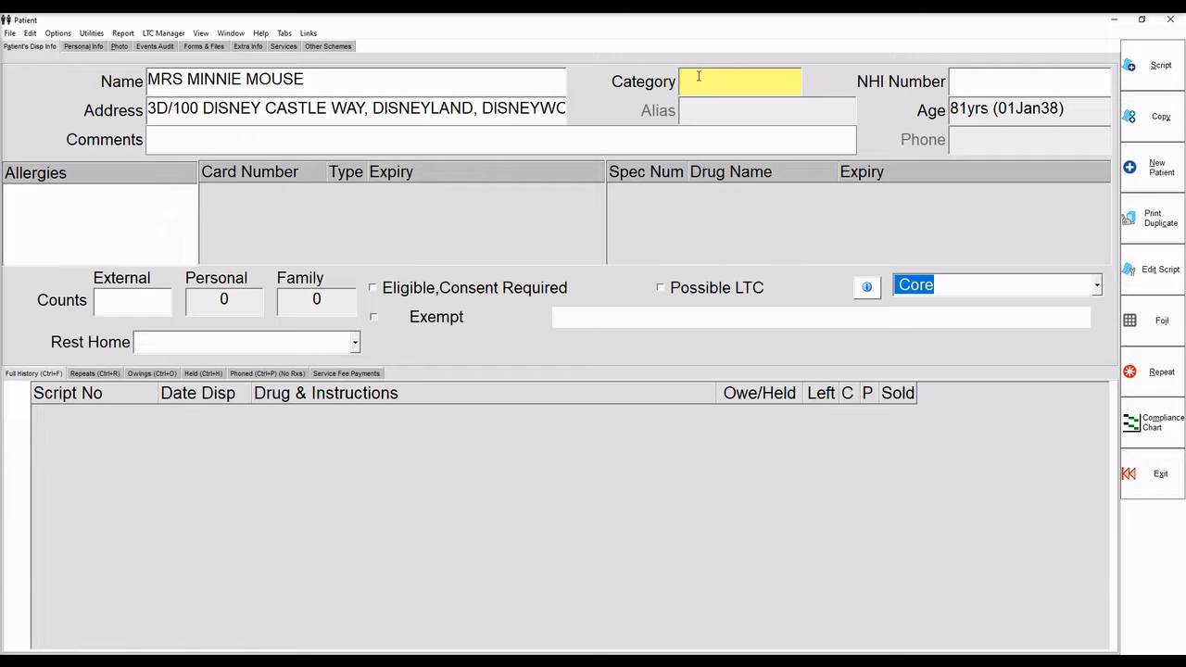
pyautogui.write('A1')
pyautogui.press('BackSpace')
pyautogui.write('3')
pyautogui.press('BackSpace')
pyautogui.write('4')
# Open Add Card Details for the card number and cancel without adding a card.
pyautogui.rightClick(252, 191)
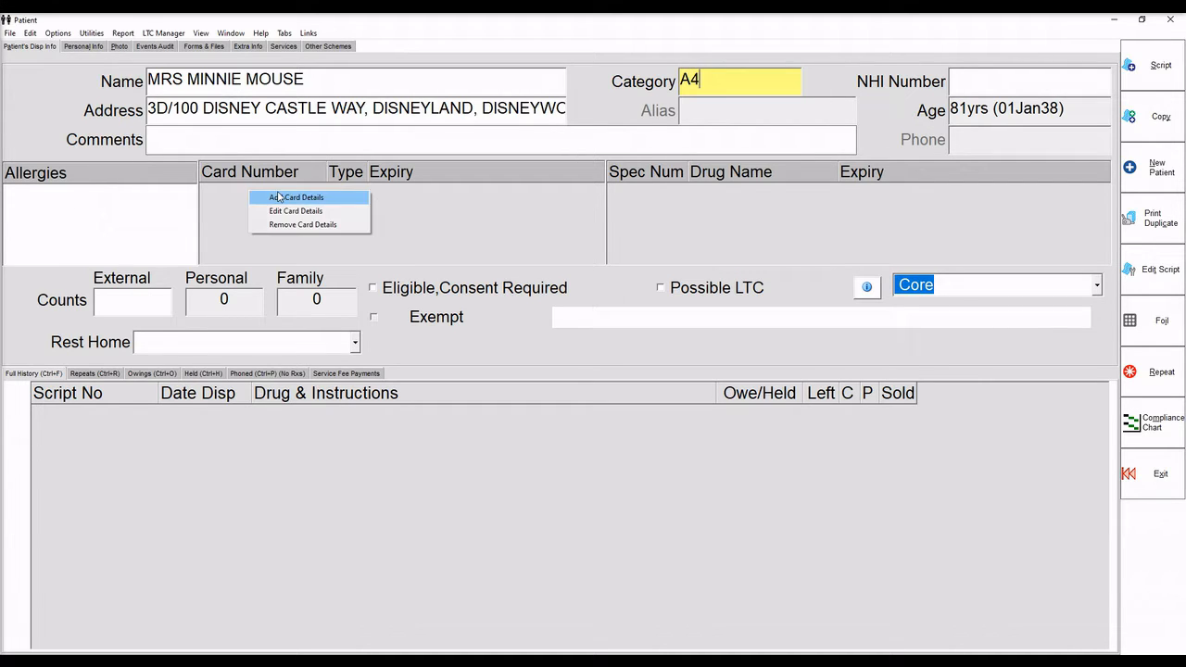
pyautogui.click(279, 197)
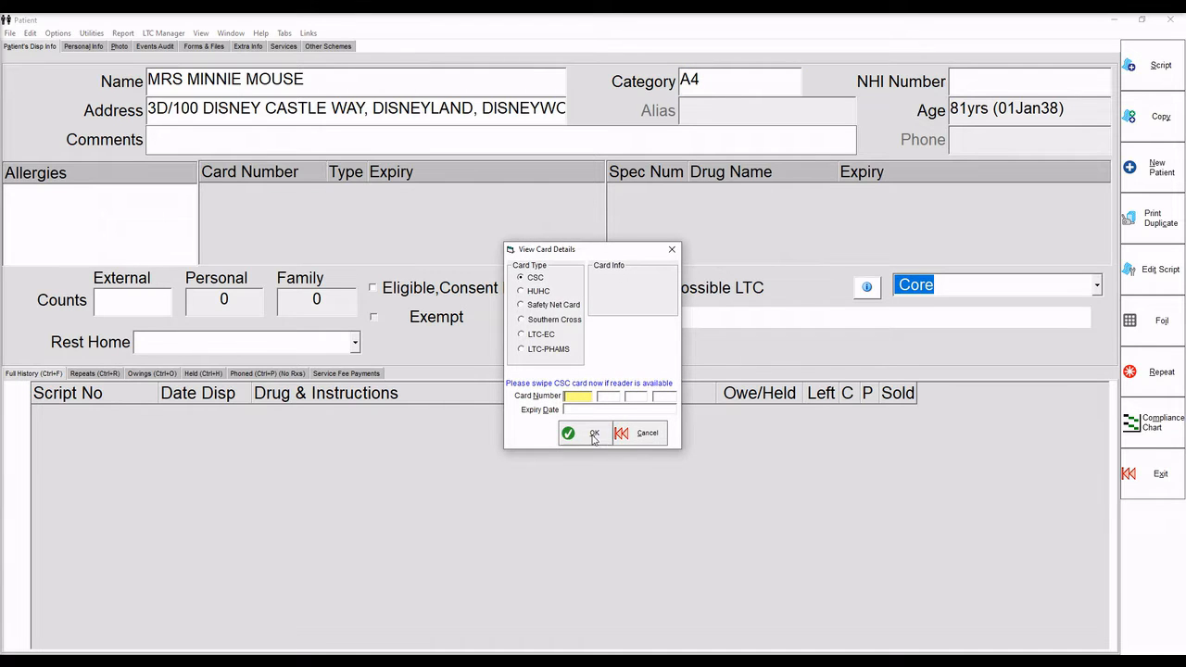
pyautogui.click(638, 441)
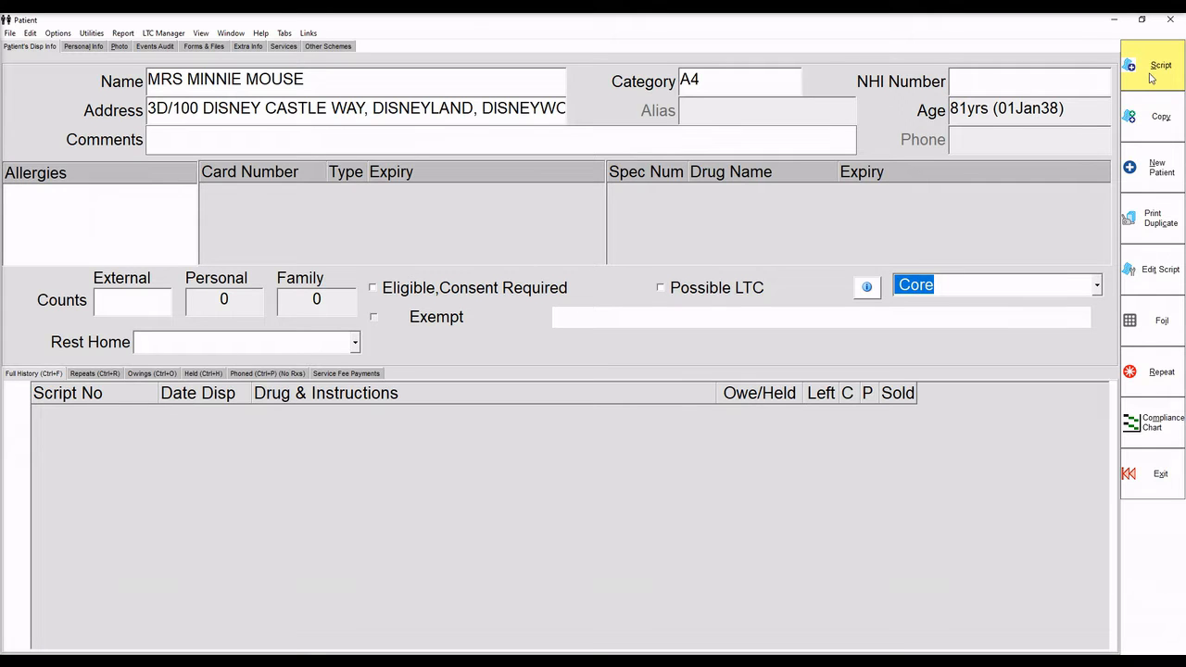
# Start a new script and, after a surname doctor search, choose to add a new prescriber.
pyautogui.click(1152, 77)
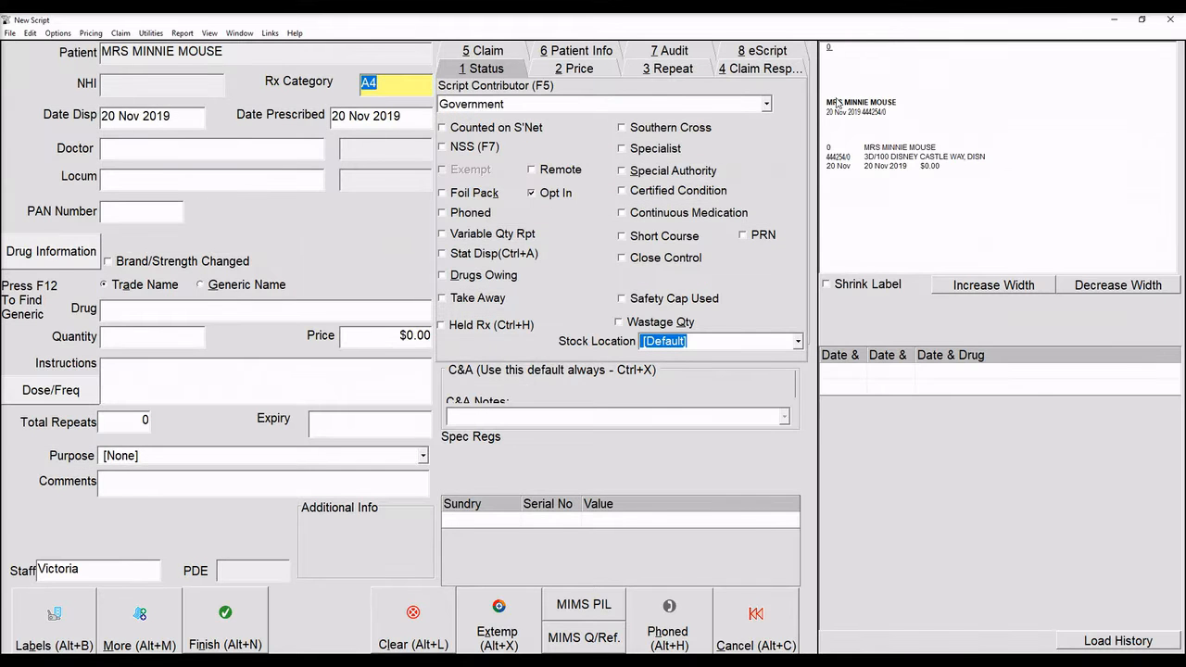
pyautogui.click(110, 152)
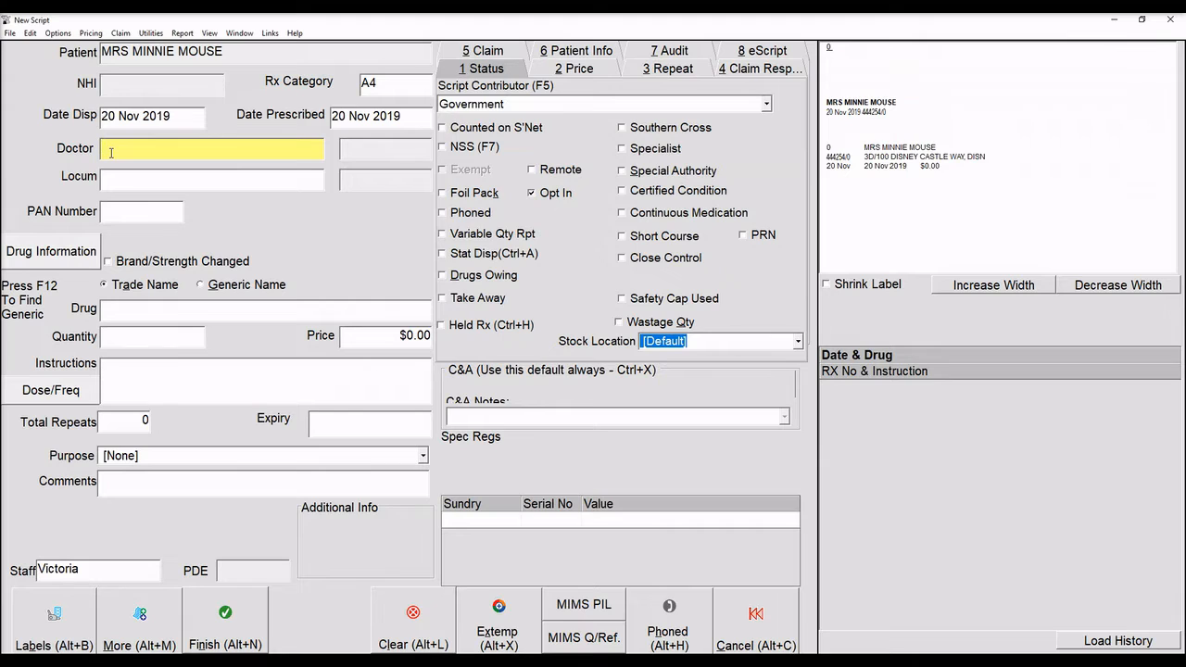
pyautogui.write('DUCK')
pyautogui.press('Return')
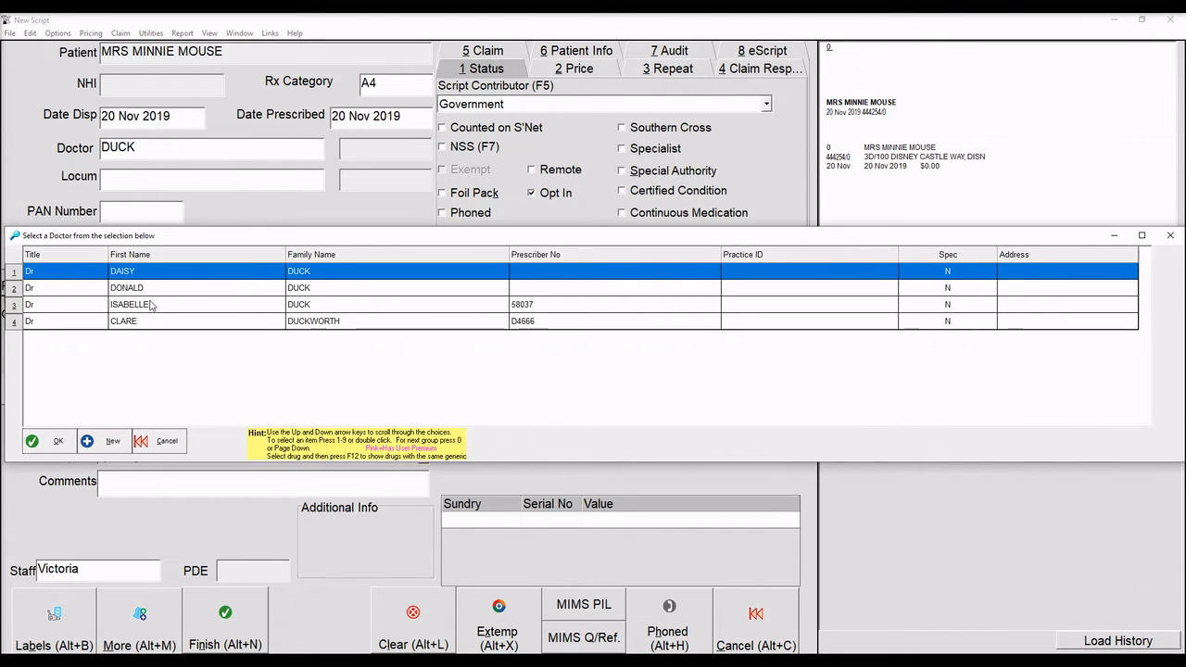
pyautogui.click(108, 441)
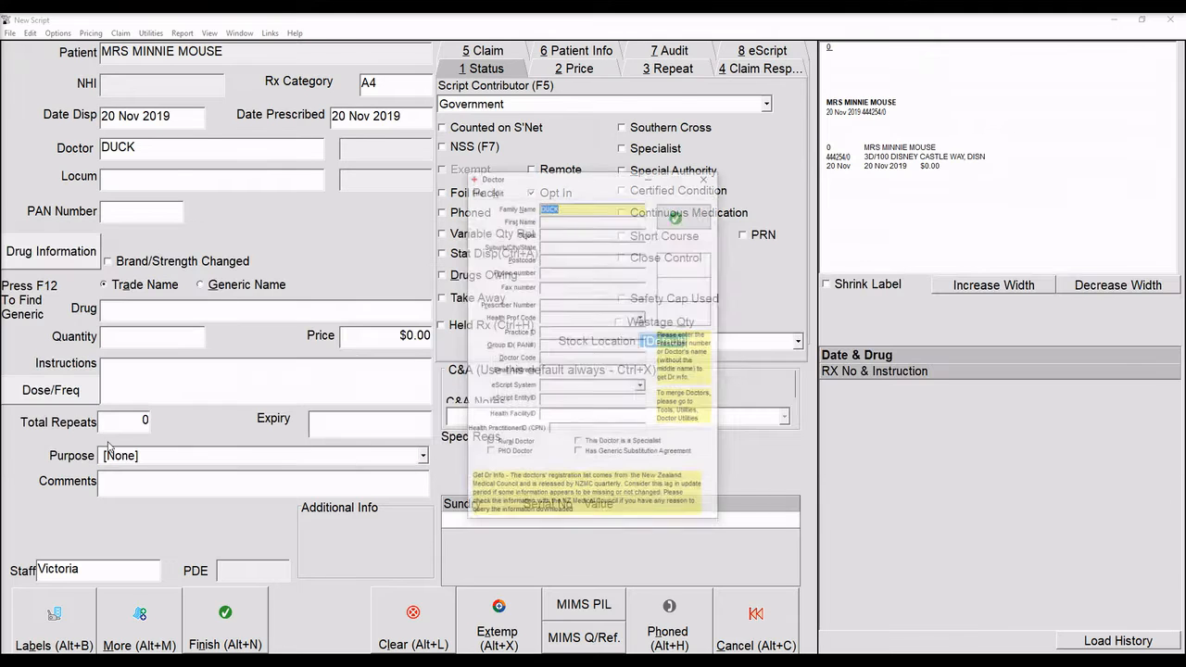
# Enter the prescriber's family name, set Health Prof Code to Doctor, and confirm.
pyautogui.write('SUE')
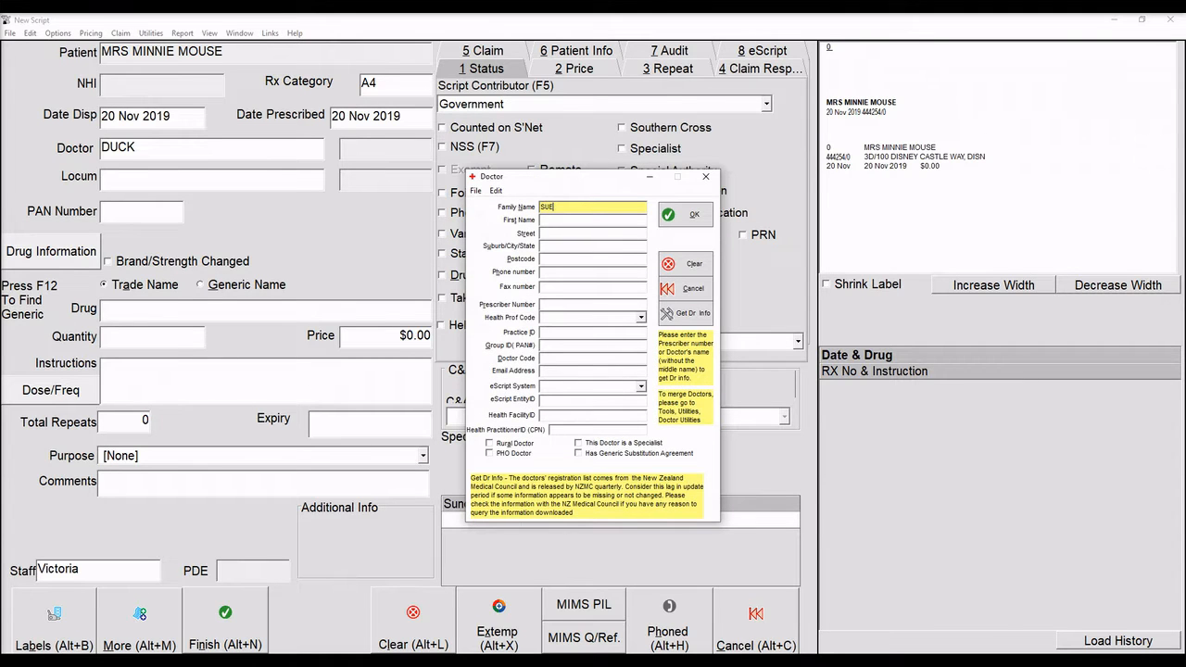
pyautogui.write('SS')
pyautogui.press('Tab')
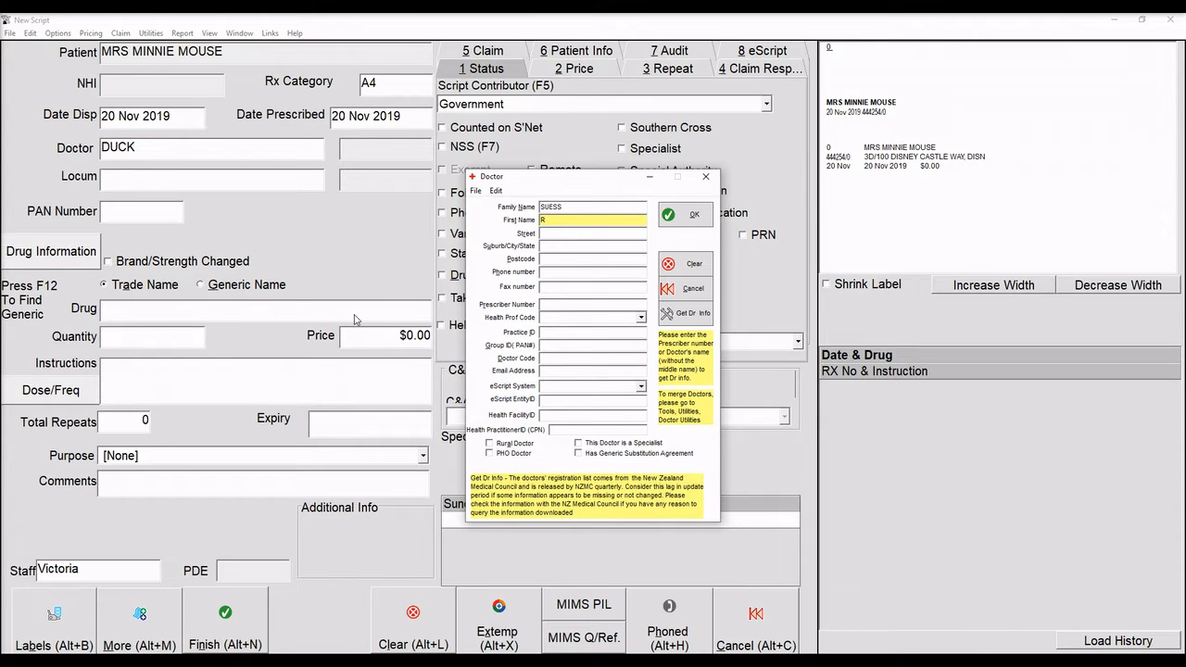
pyautogui.click(641, 318)
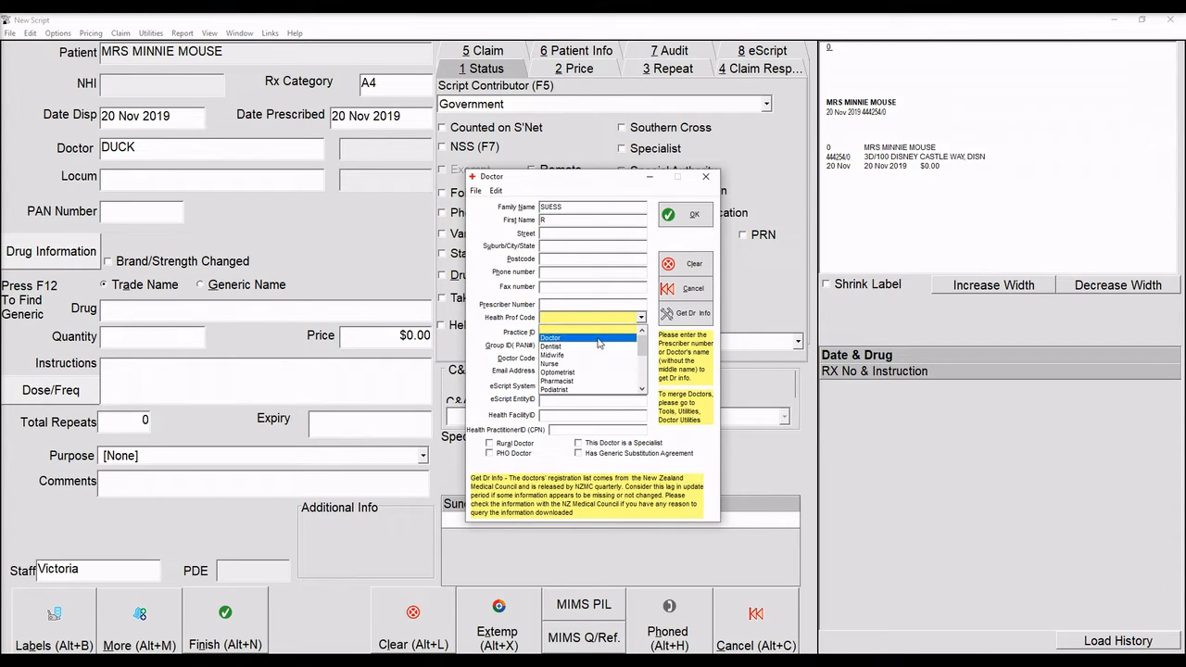
pyautogui.click(597, 344)
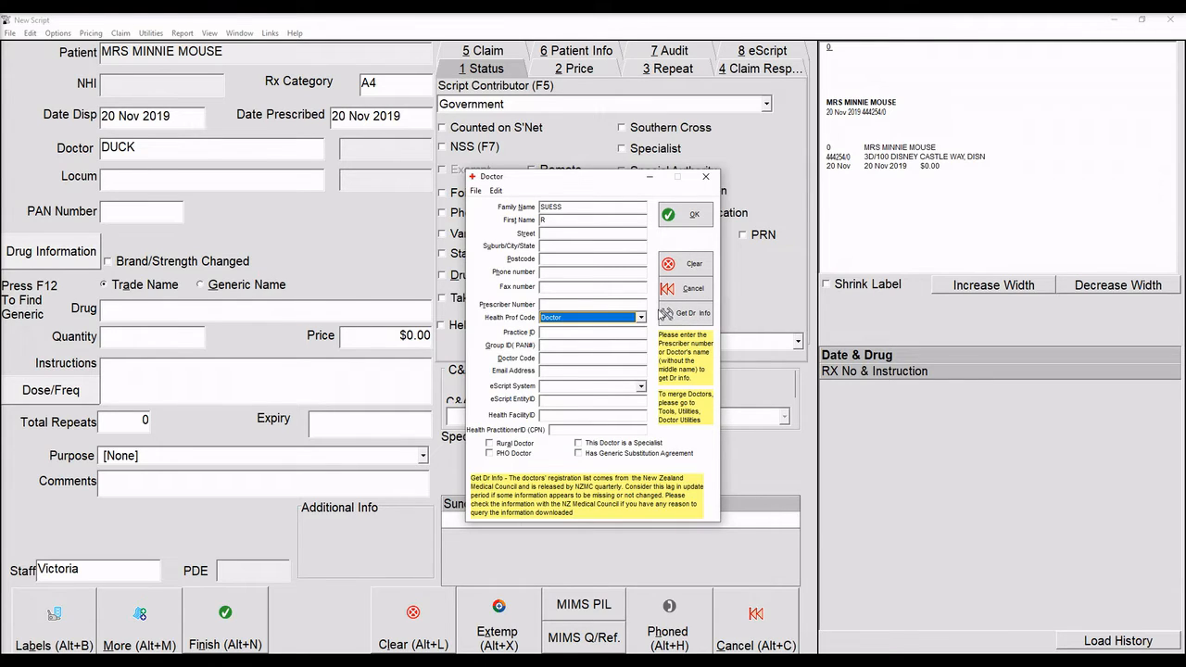
pyautogui.click(693, 219)
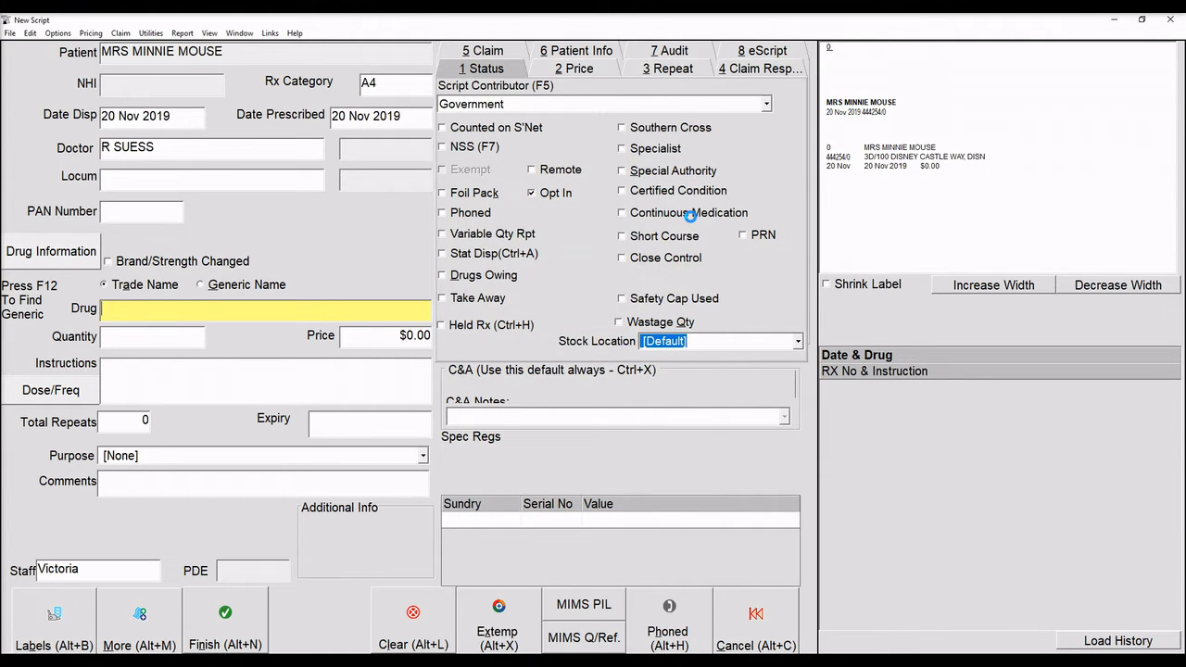
# Select AUGMENTIN 500MG tablets as the drug with a quantity of 21.
pyautogui.write('AUGMENTIN')
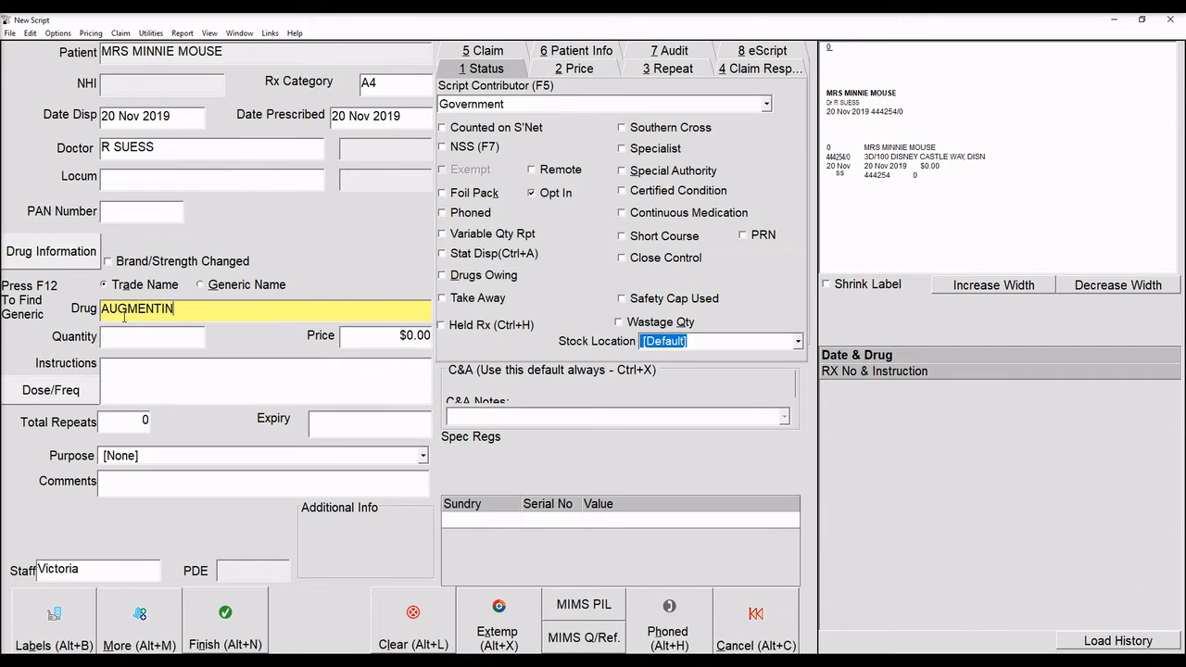
pyautogui.press('Return')
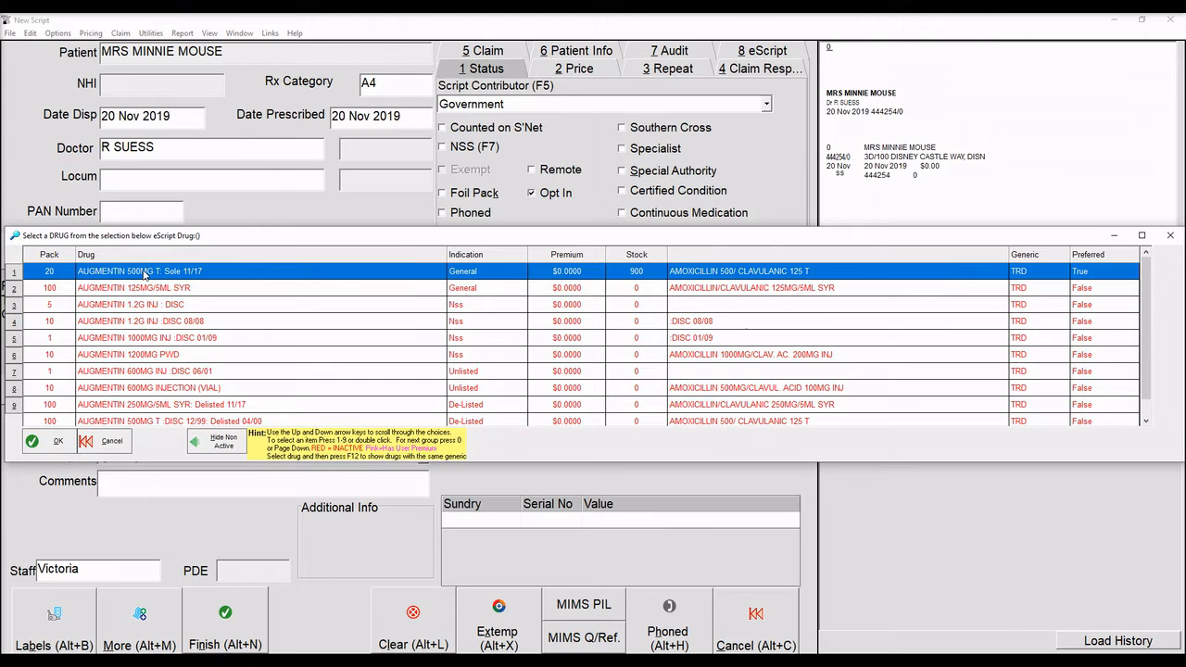
pyautogui.doubleClick(146, 273)
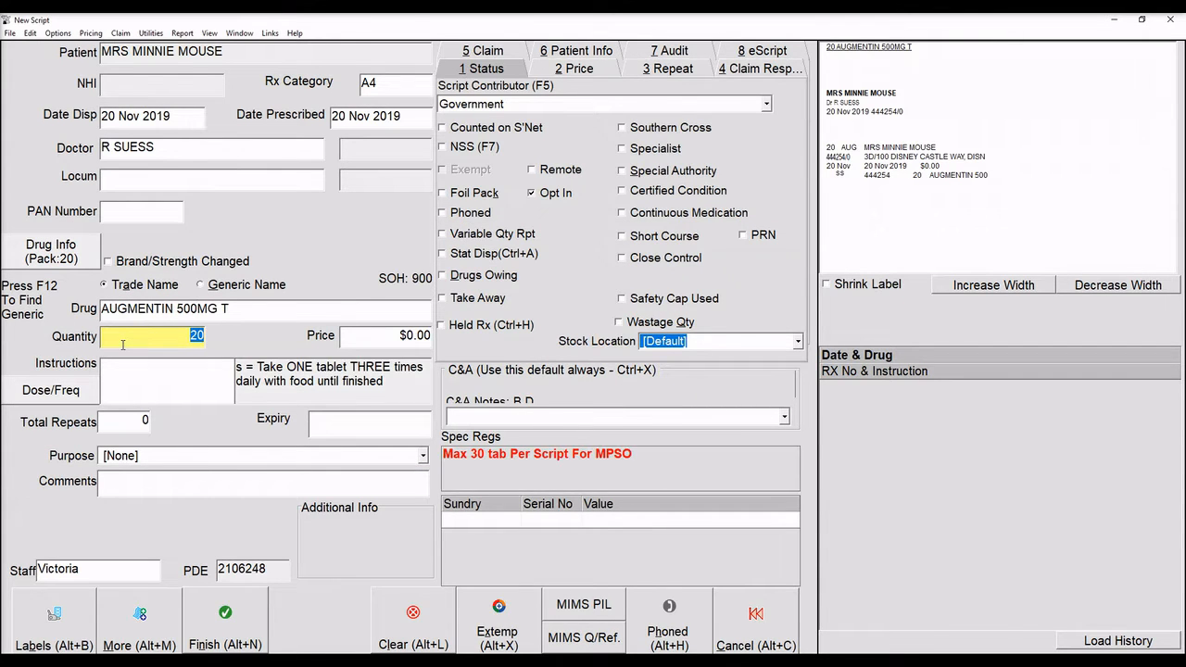
pyautogui.write('21')
pyautogui.press('Return')
# Replace the typed directions with instruction code s and save the script with More.
pyautogui.write('ta')
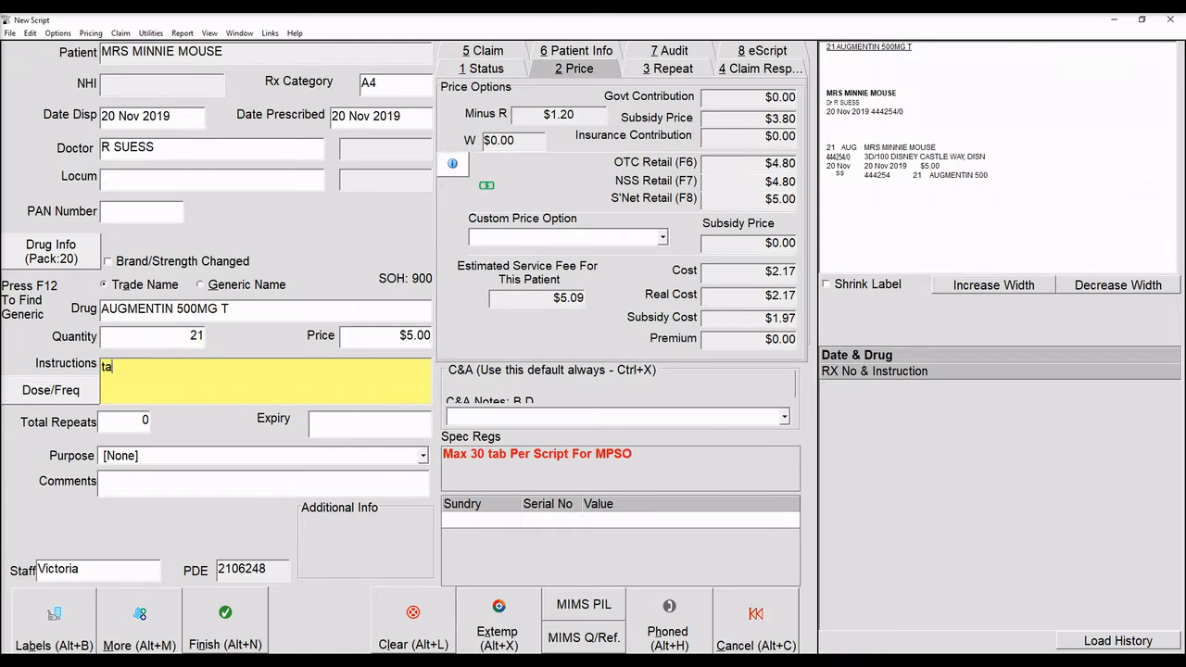
pyautogui.write('ke ONE tablet T')
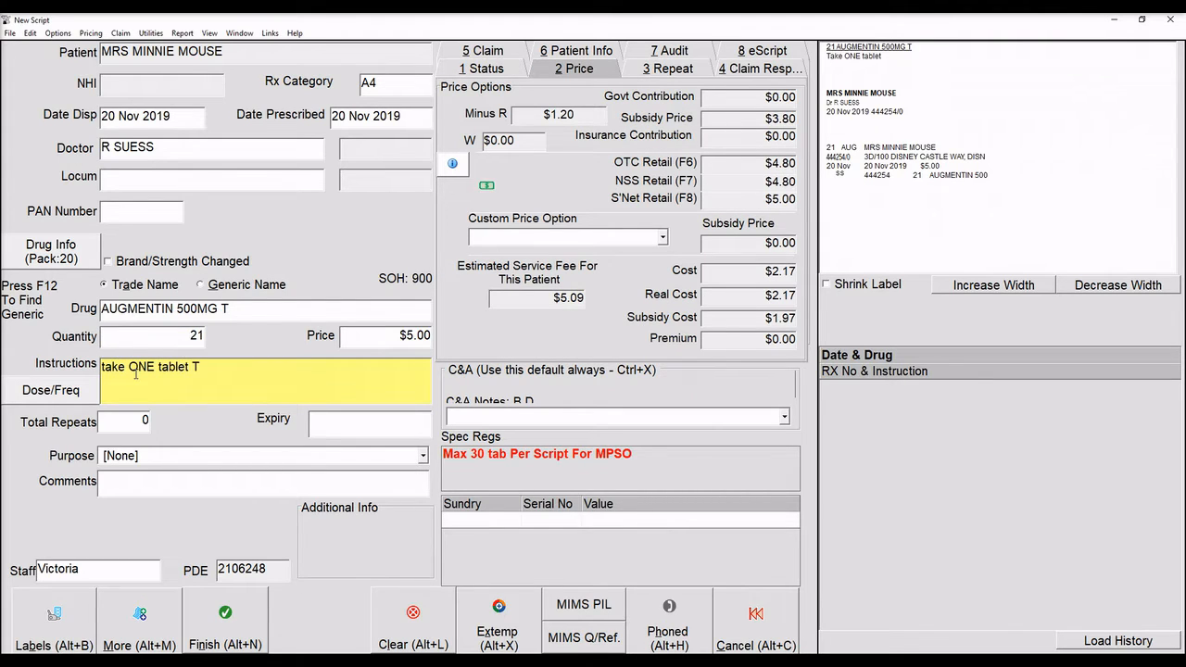
pyautogui.write('HREE times a d')
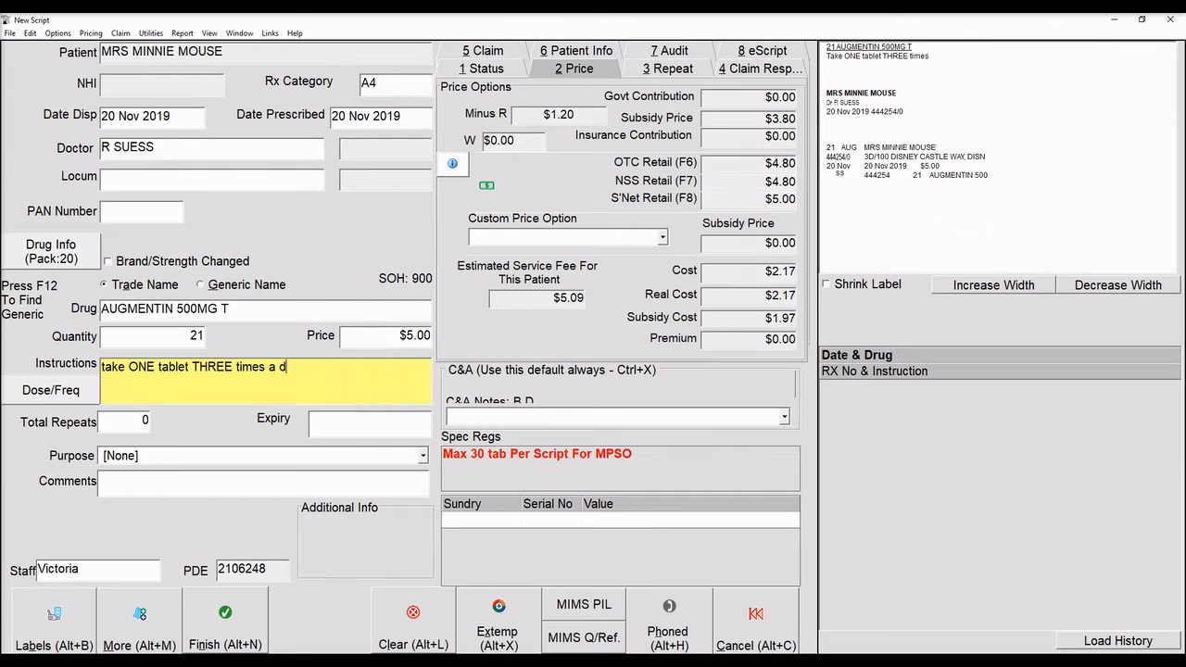
pyautogui.write('ay with food until finis')
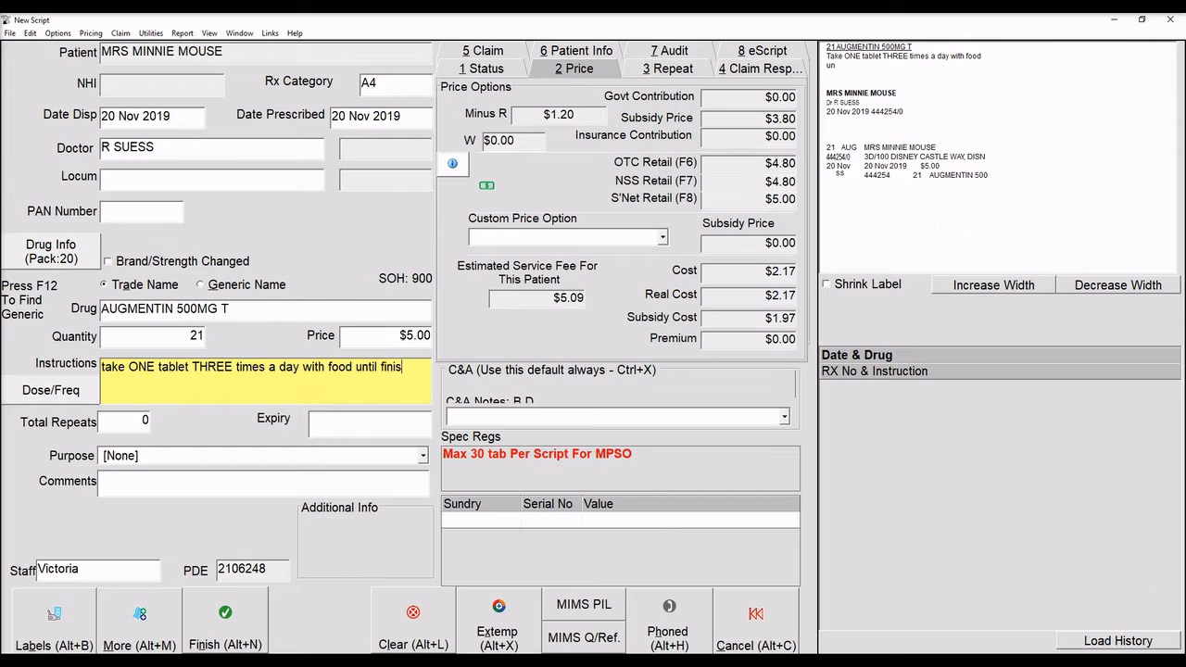
pyautogui.write('hed.')
pyautogui.moveTo(431, 367); pyautogui.dragTo(97, 380)
pyautogui.press('Delete')
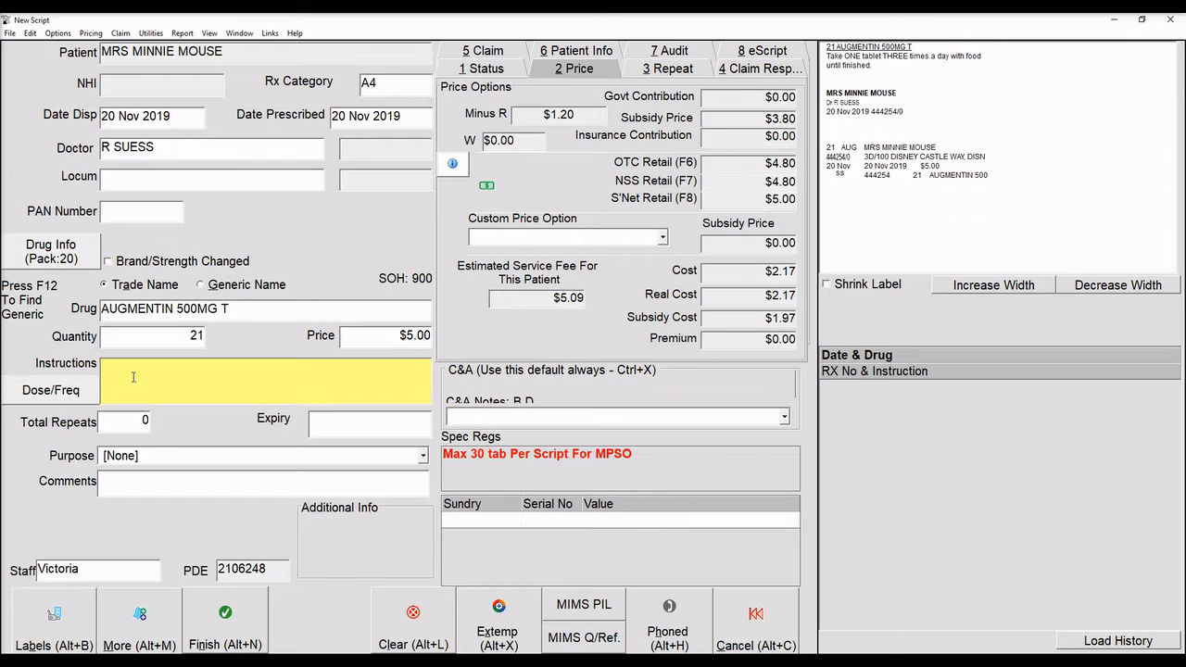
pyautogui.write('s')
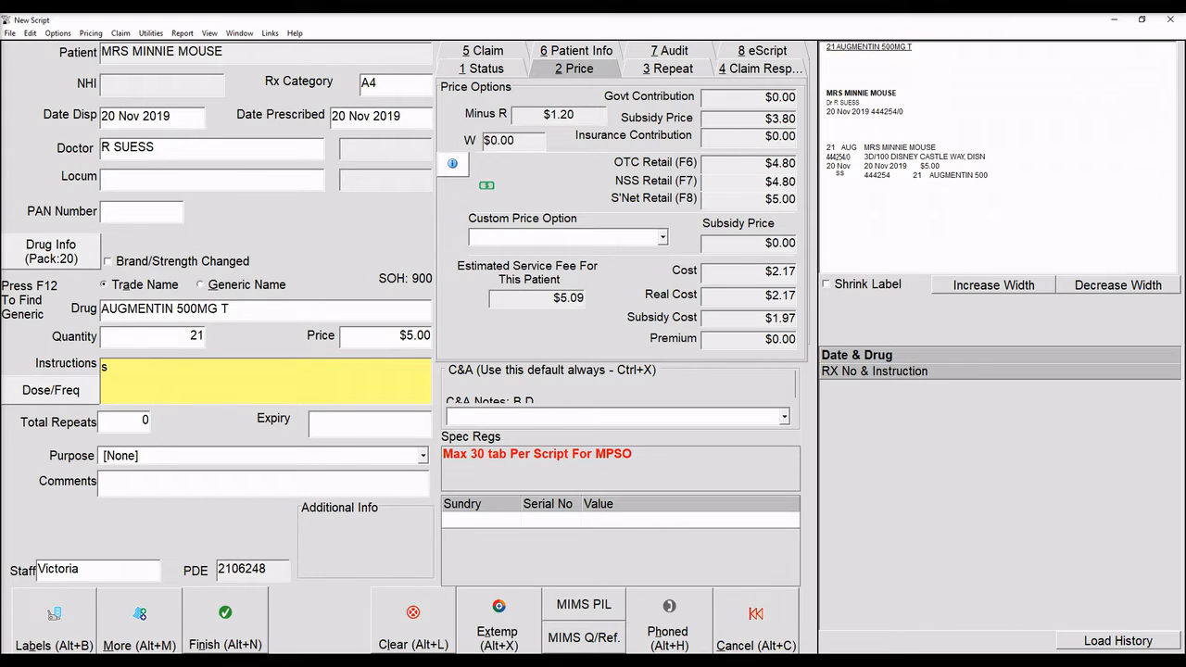
pyautogui.press('Tab')
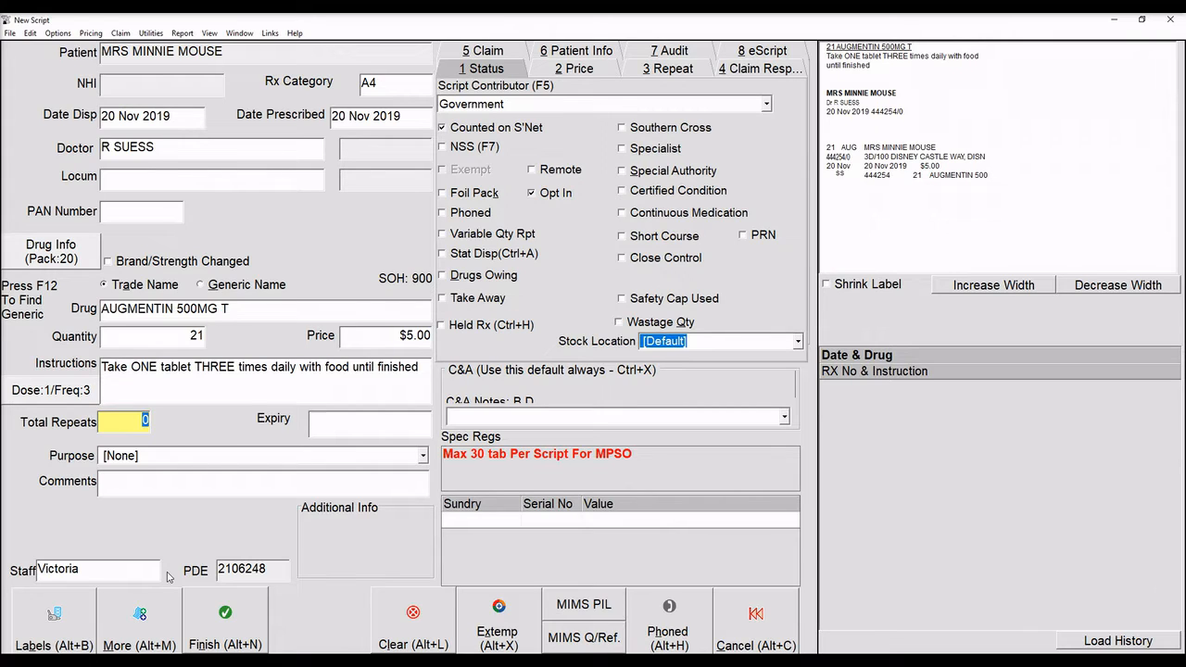
pyautogui.hotkey('alt', 'm')
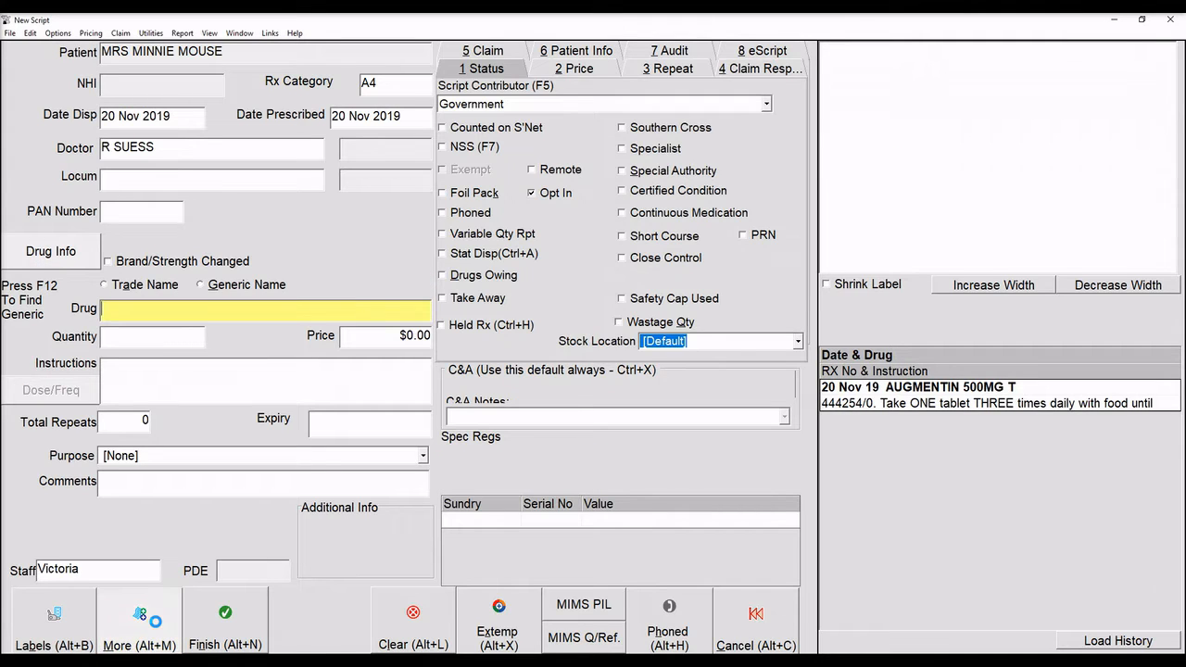
# Add PARACETAMOL 500 MG TAB, 100 tablets, two four times daily as needed for pain, and save.
pyautogui.write('PARACETAMOL')
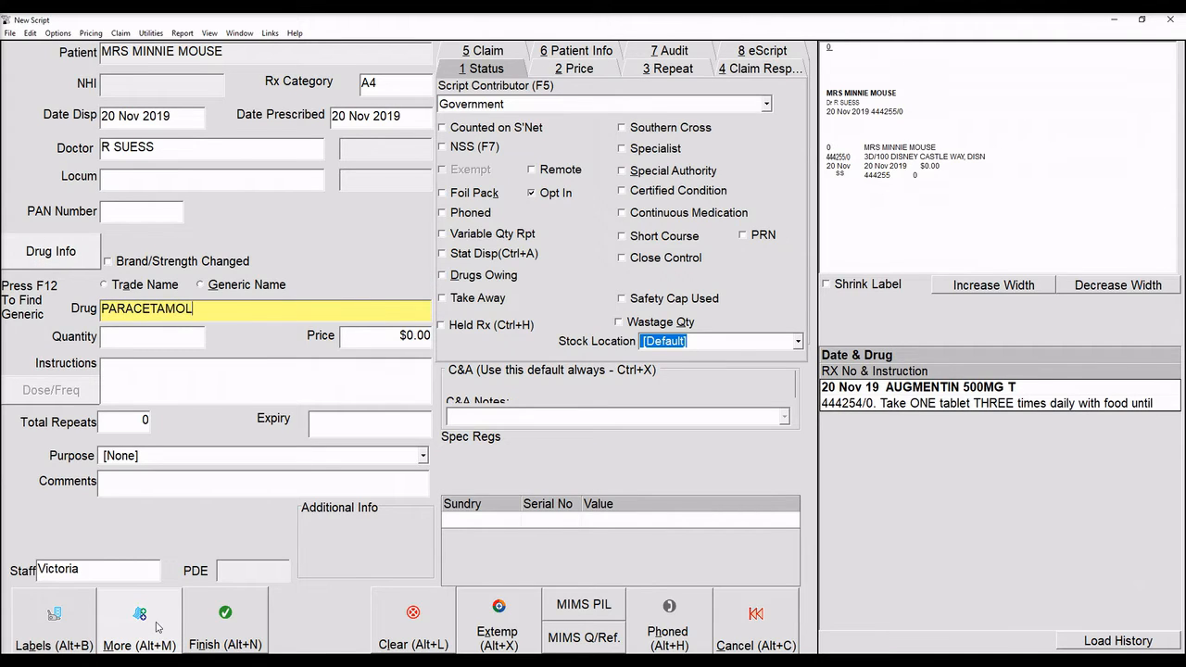
pyautogui.press('Return')
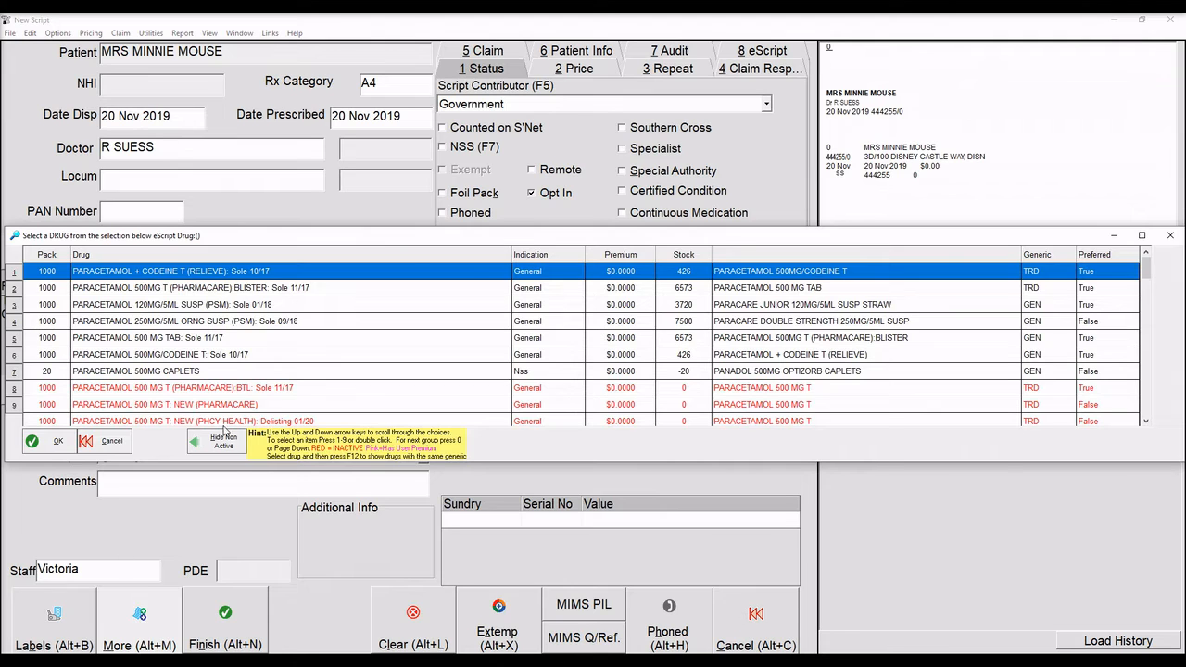
pyautogui.doubleClick(240, 340)
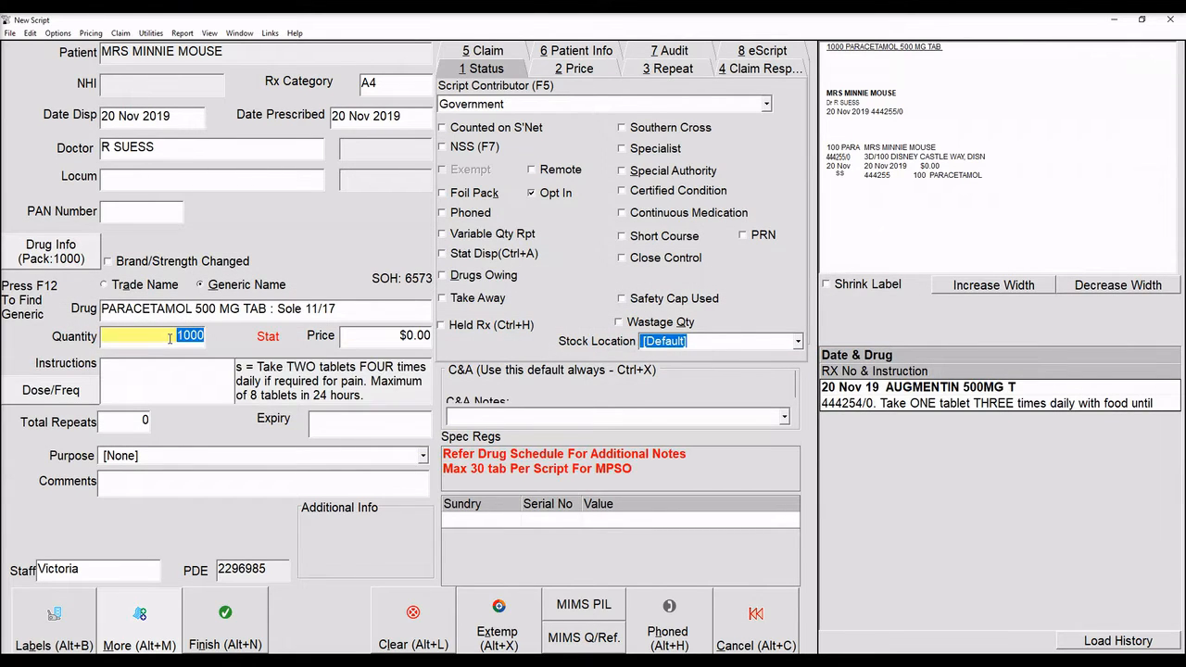
pyautogui.write('100')
pyautogui.press('Return')
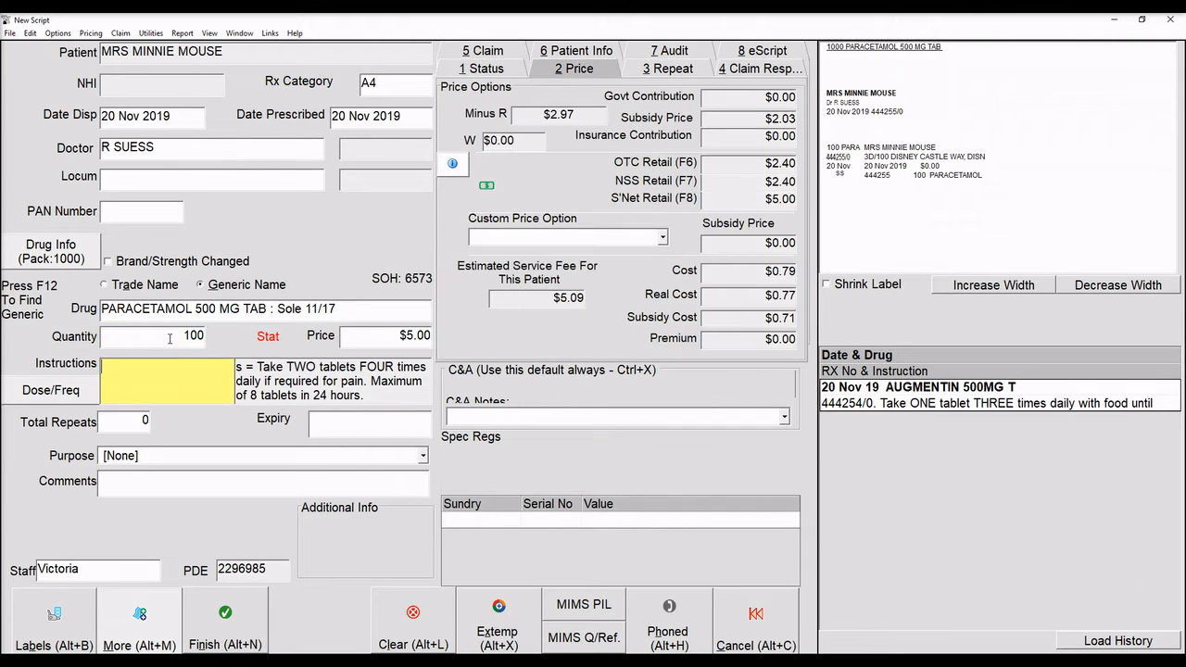
pyautogui.press('Return')
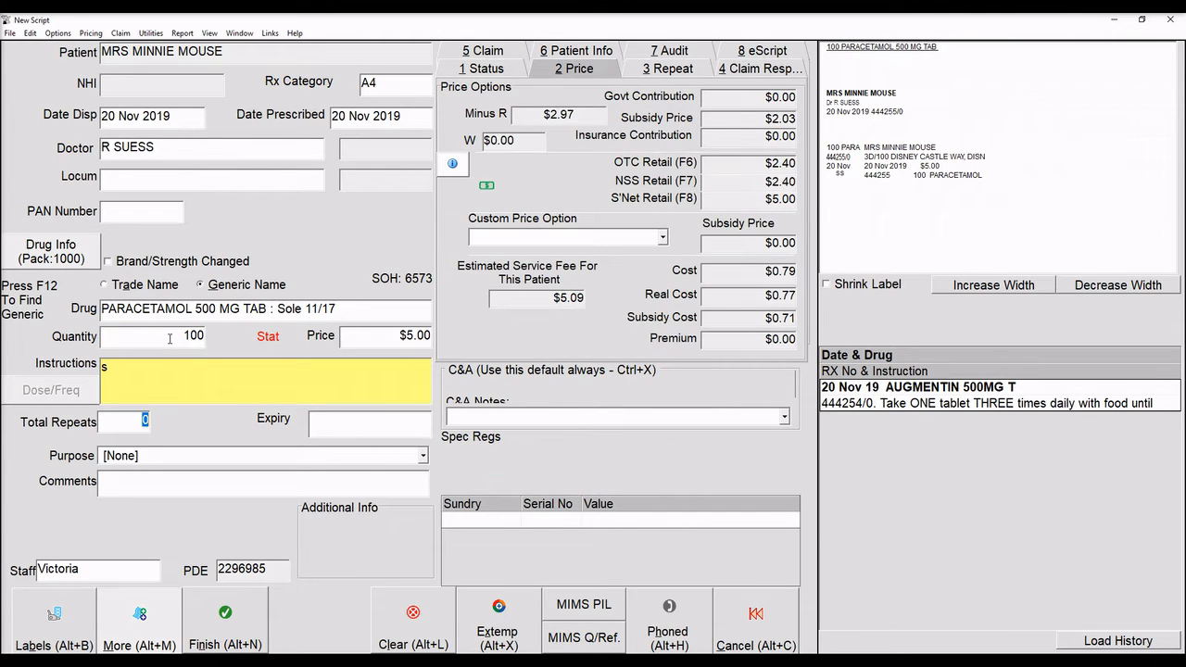
pyautogui.hotkey('alt', 'm')
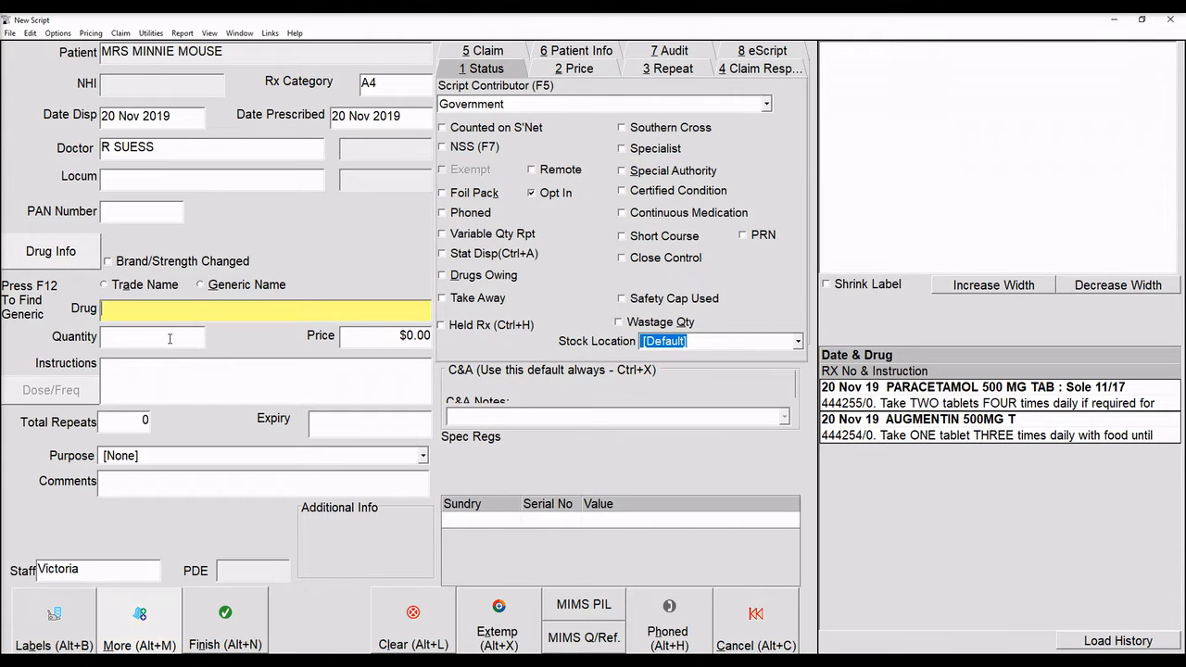
# Select Zopiclone Actavis 7.5mg tablets with a quantity of 15.
pyautogui.write('ZOPICLO')
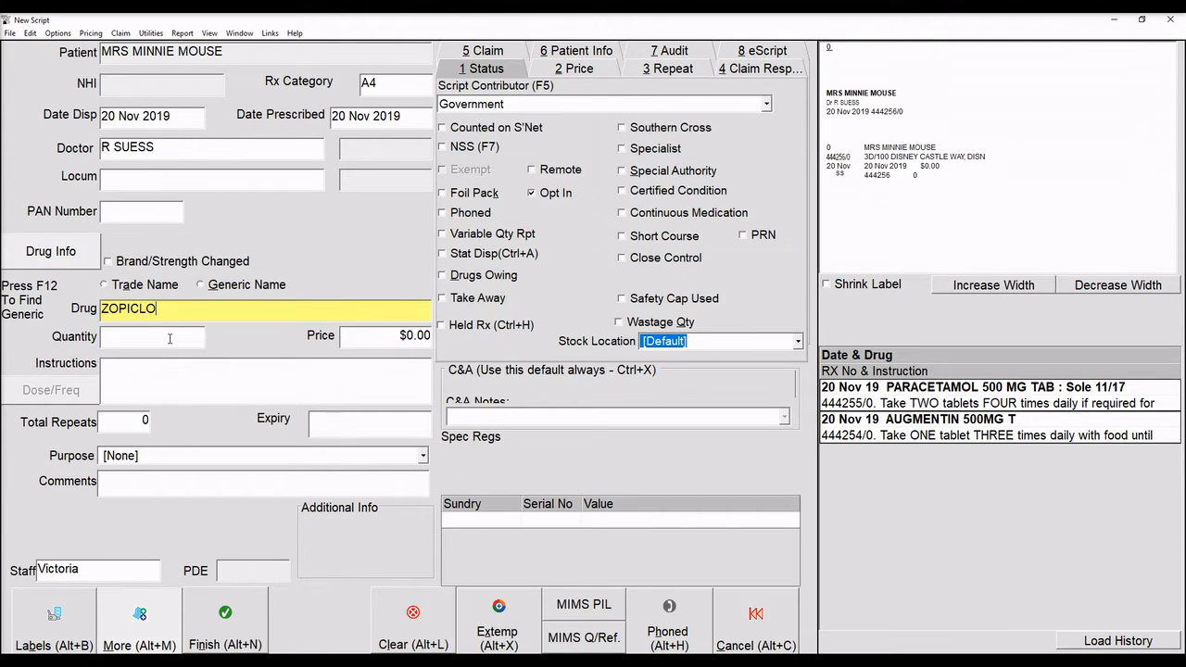
pyautogui.press('Return')
pyautogui.press('Return')
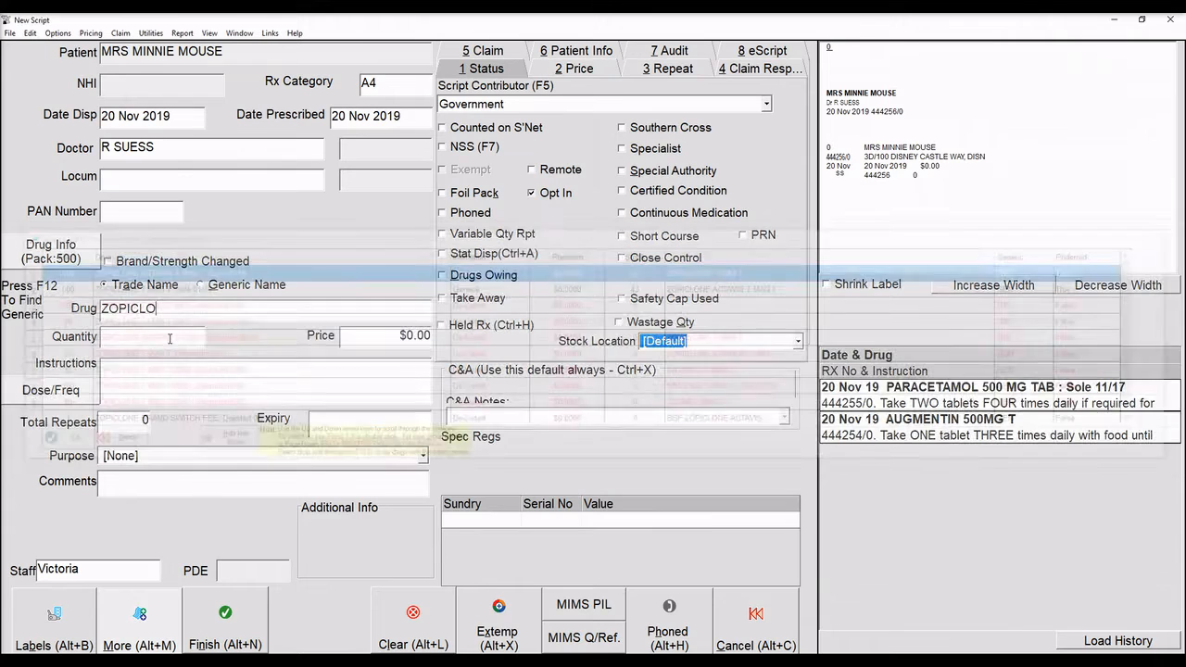
pyautogui.write('15')
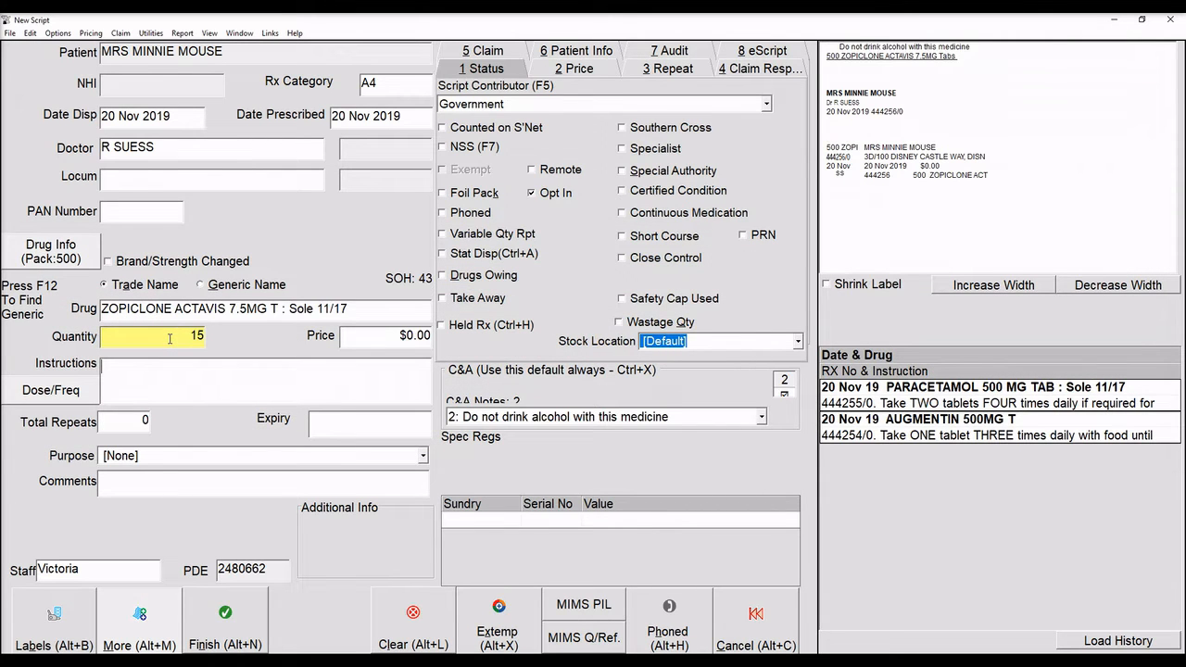
pyautogui.press('Return')
# Enter half a tablet at night for sleep, set 2 repeats, and finish the script.
pyautogui.write('ht ')
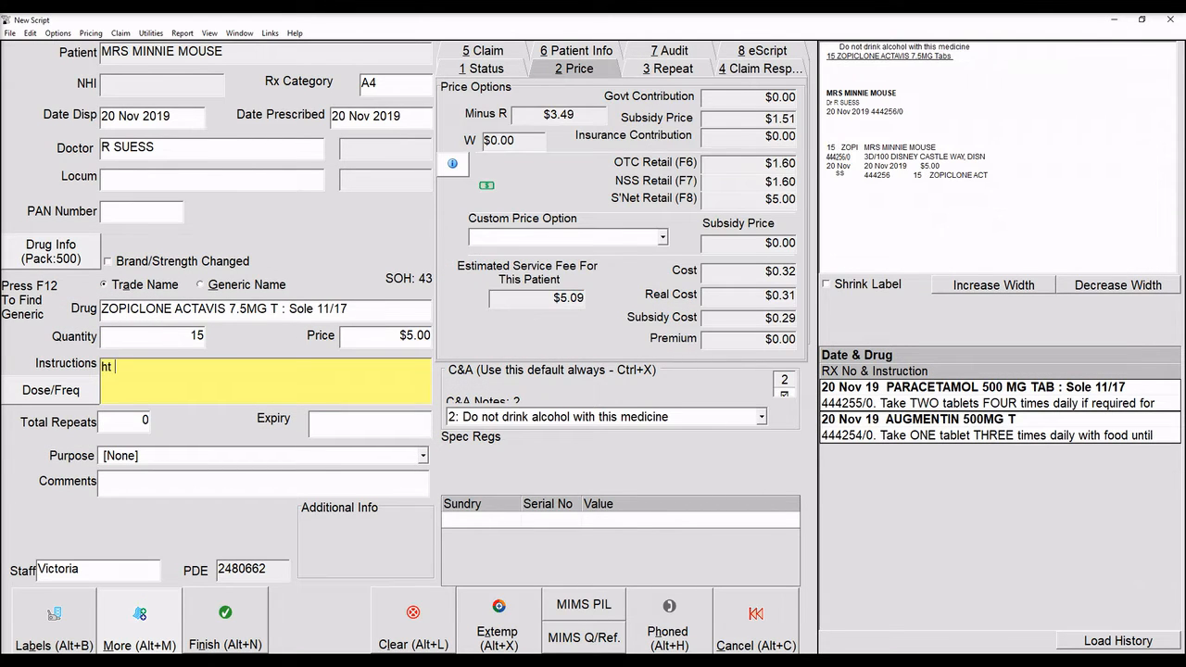
pyautogui.write('n prn on')
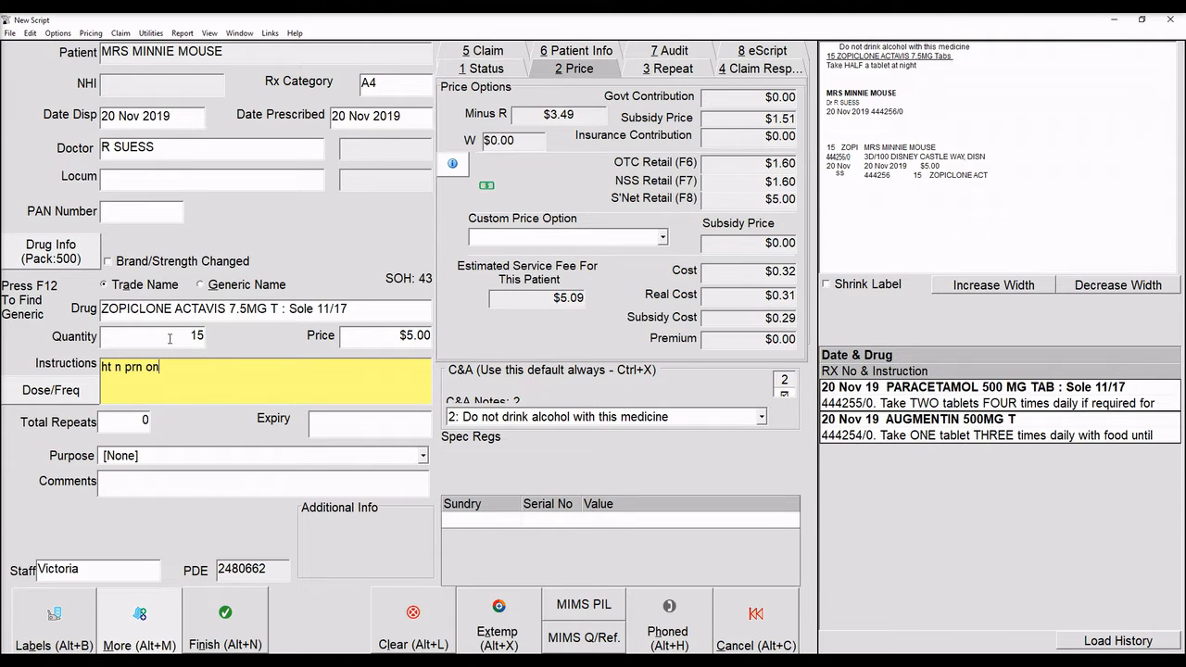
pyautogui.write('ly for sleep.')
pyautogui.press('Tab')
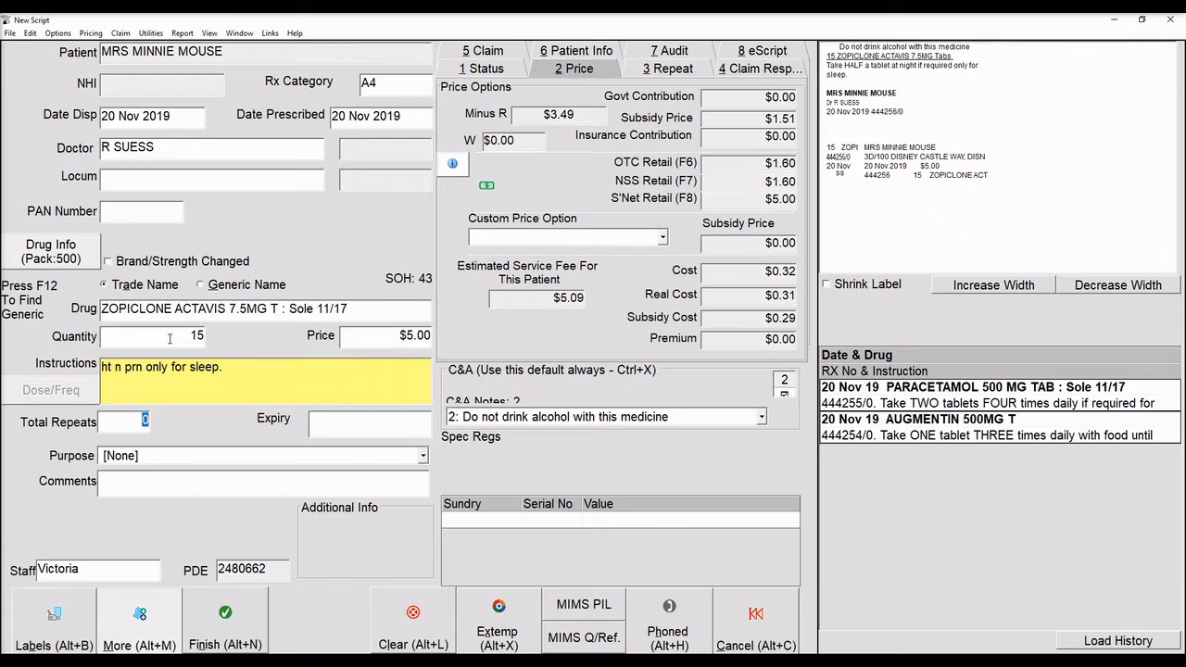
pyautogui.write('2')
pyautogui.press('Tab')
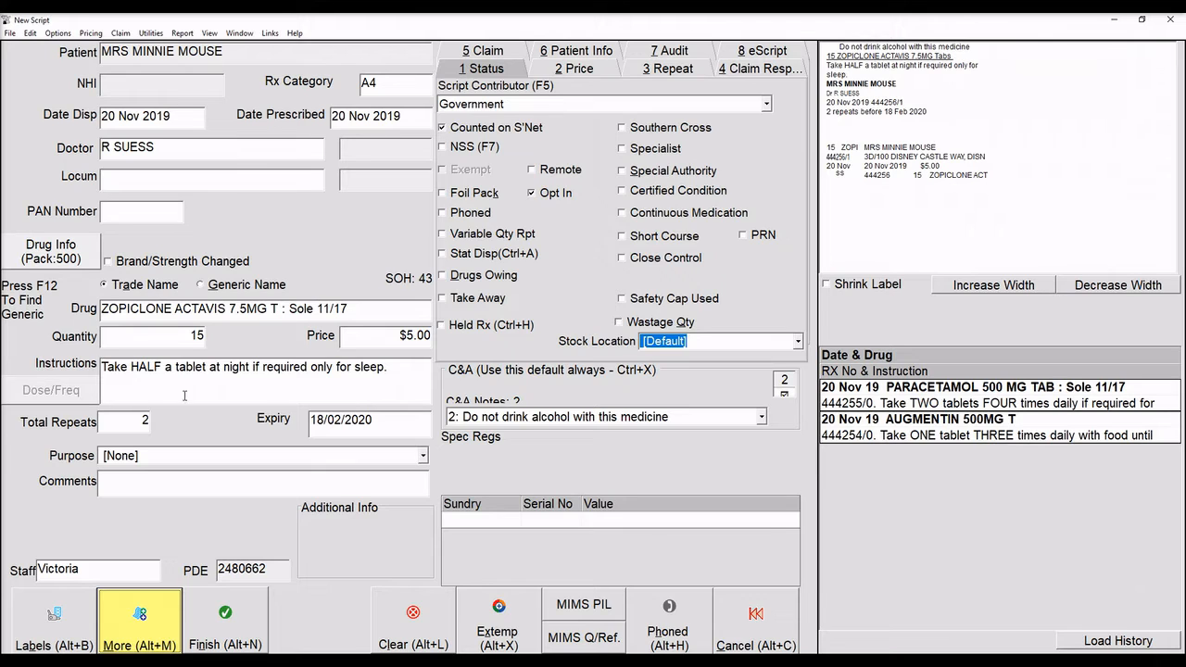
pyautogui.click(243, 636)
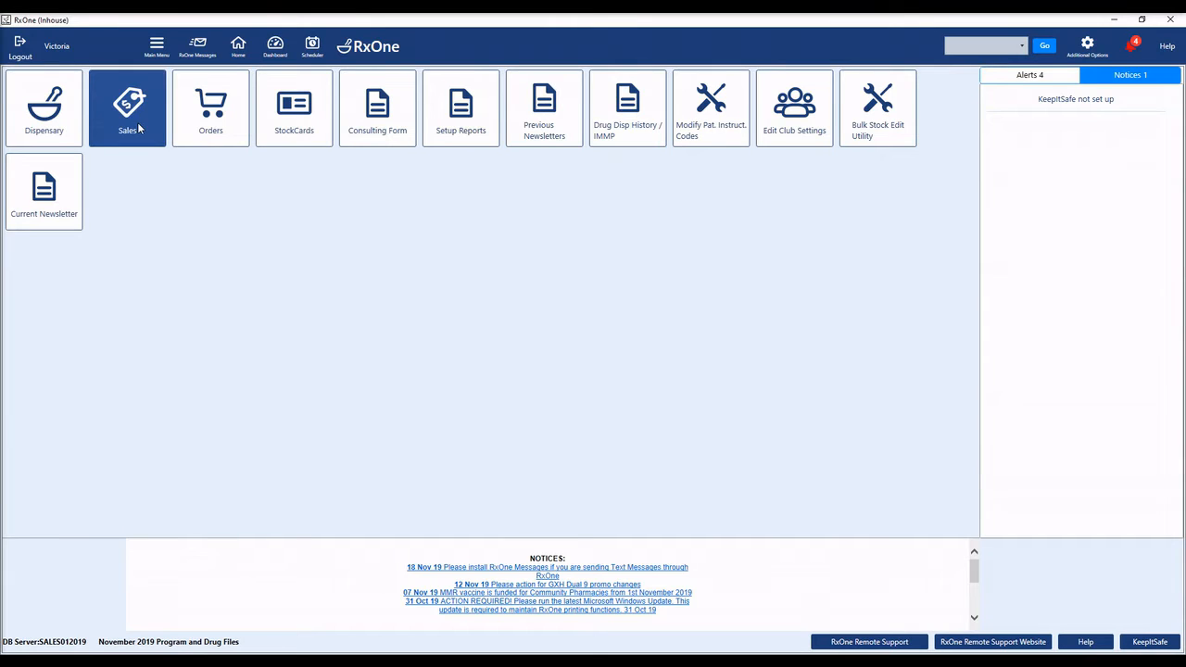
# Open Sales, start a new sale, confirm the salesperson, and attach the patient via a /mouse search.
pyautogui.click(139, 129)
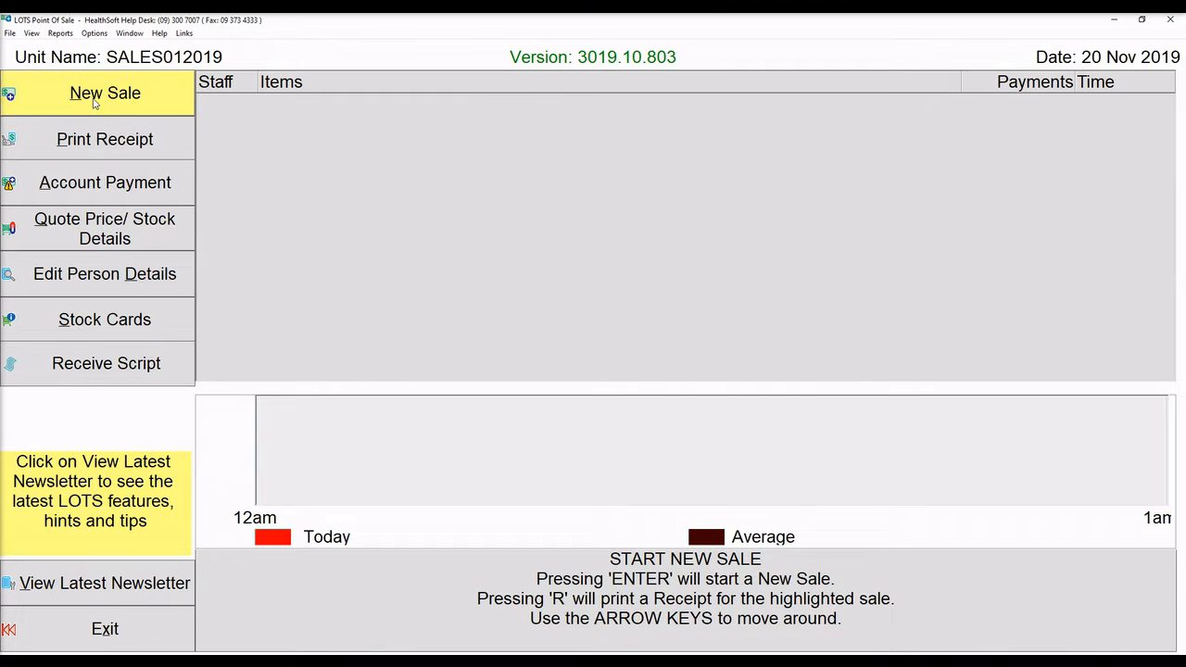
pyautogui.click(143, 96)
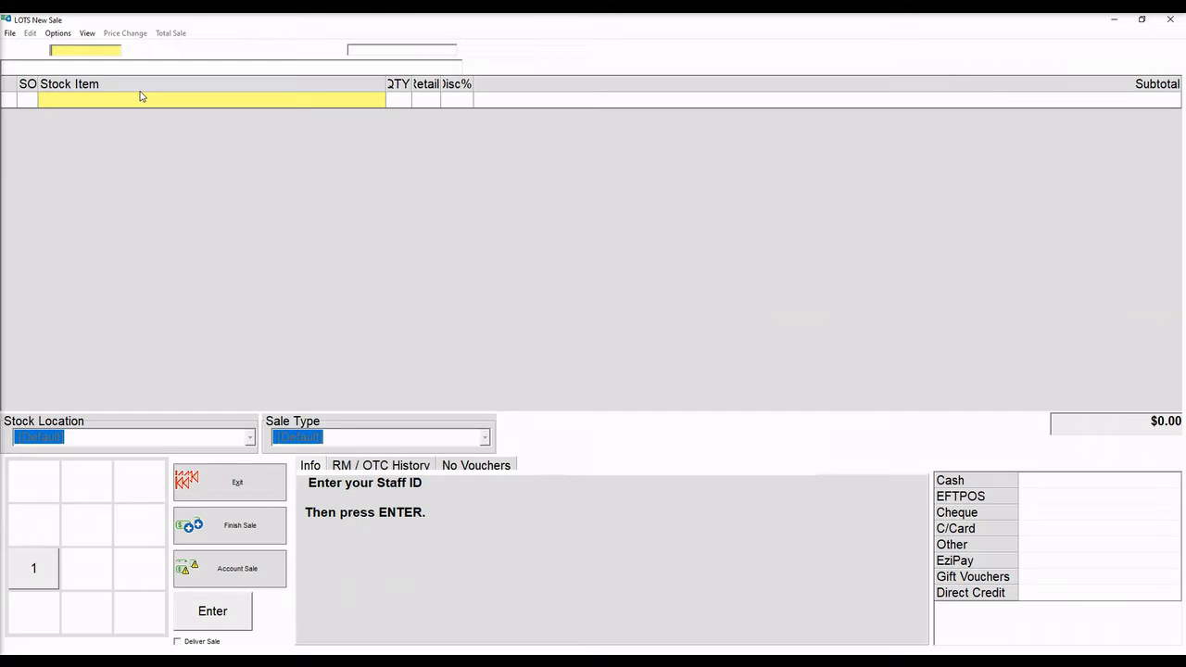
pyautogui.press('Return')
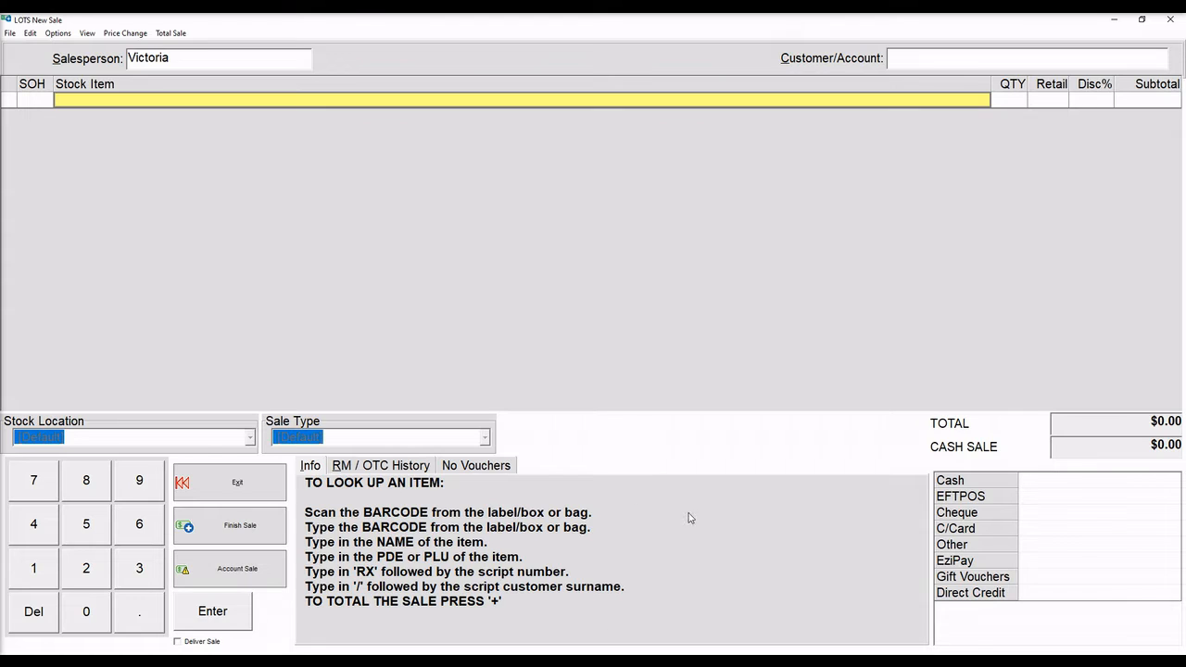
pyautogui.write('/')
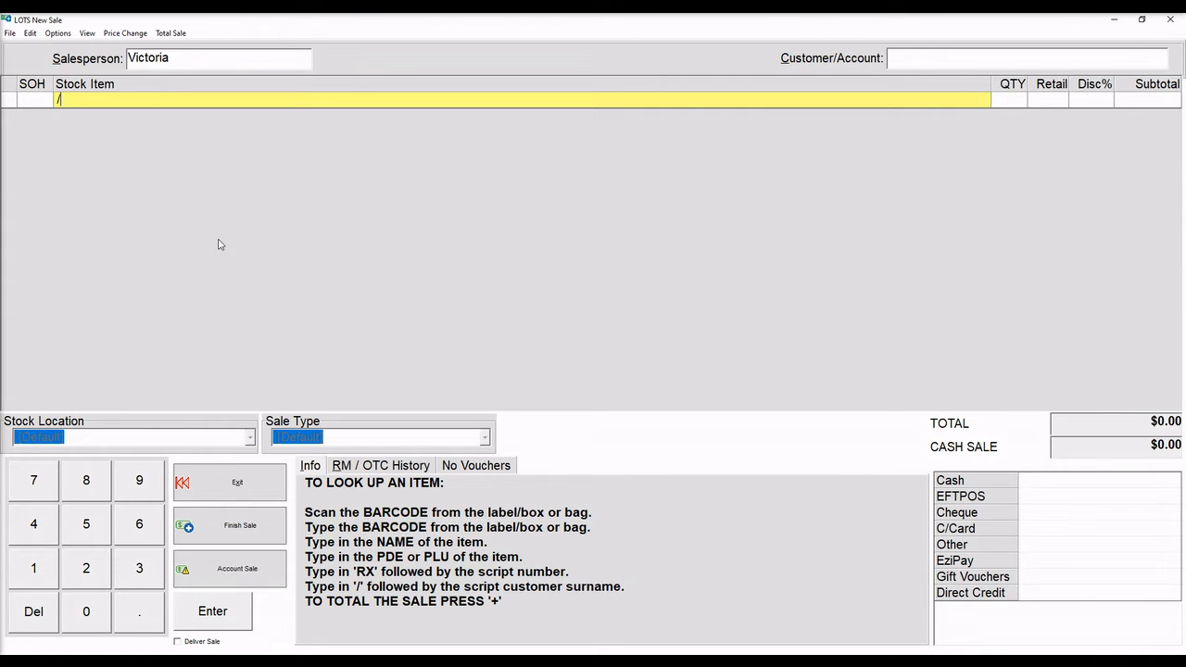
pyautogui.write('mouse')
pyautogui.press('Return')
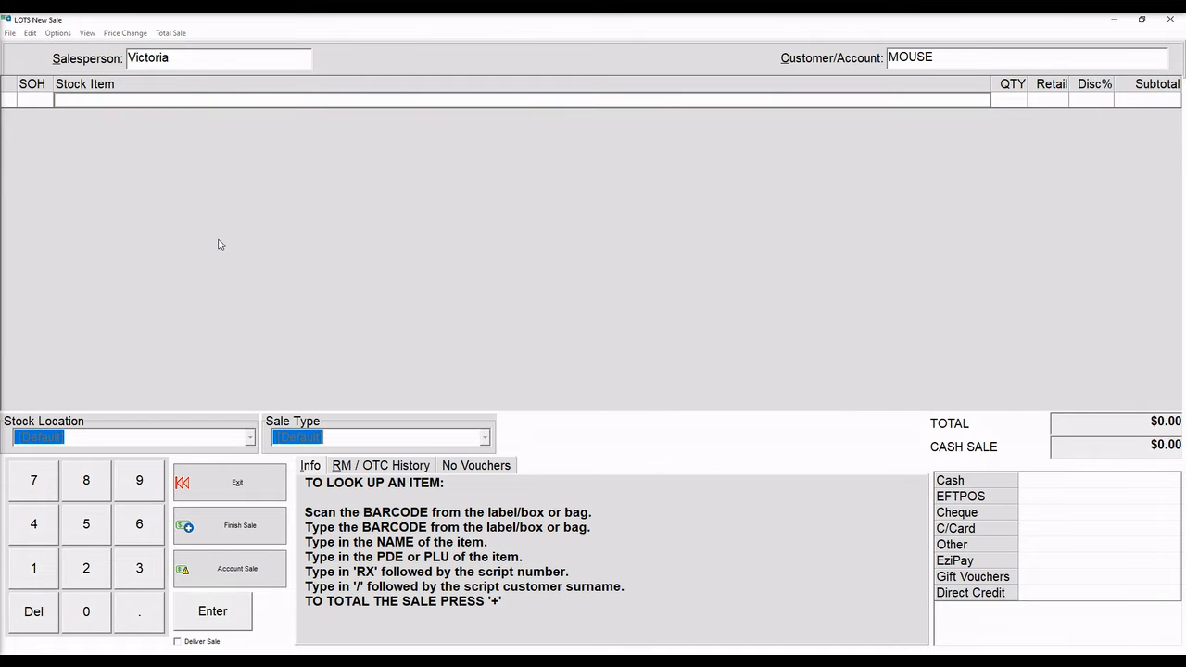
pyautogui.doubleClick(424, 291)
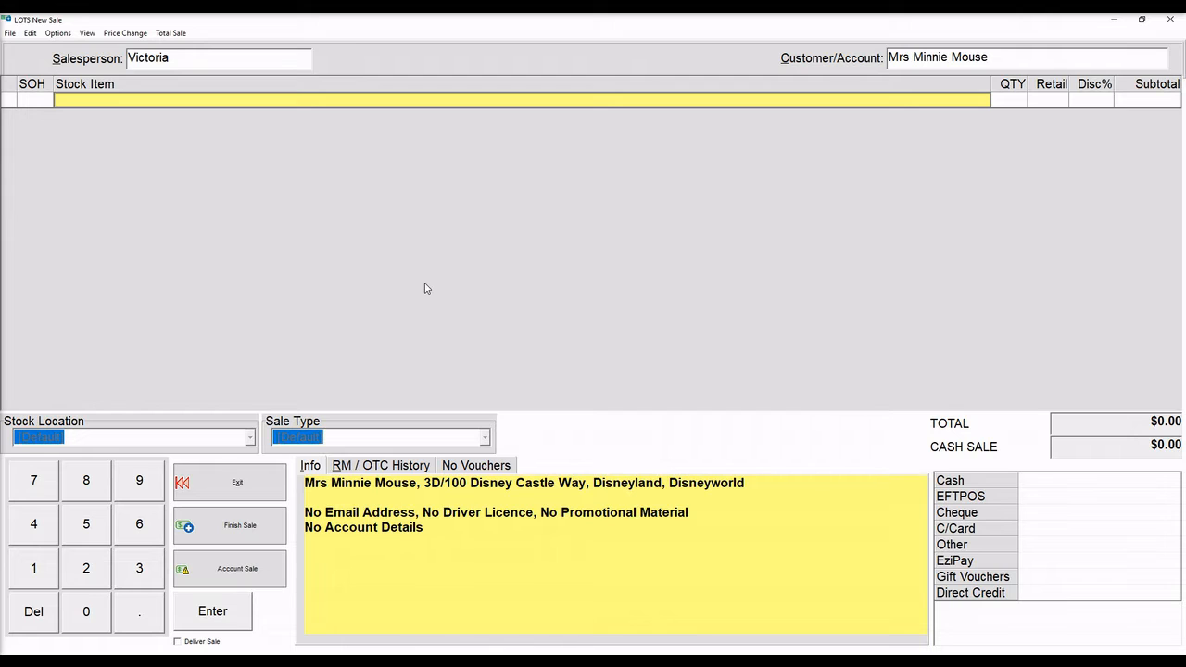
# Add all three of the customer's outstanding scripts to the sale via Edit > Add Outstanding Scripts.
pyautogui.click(29, 32)
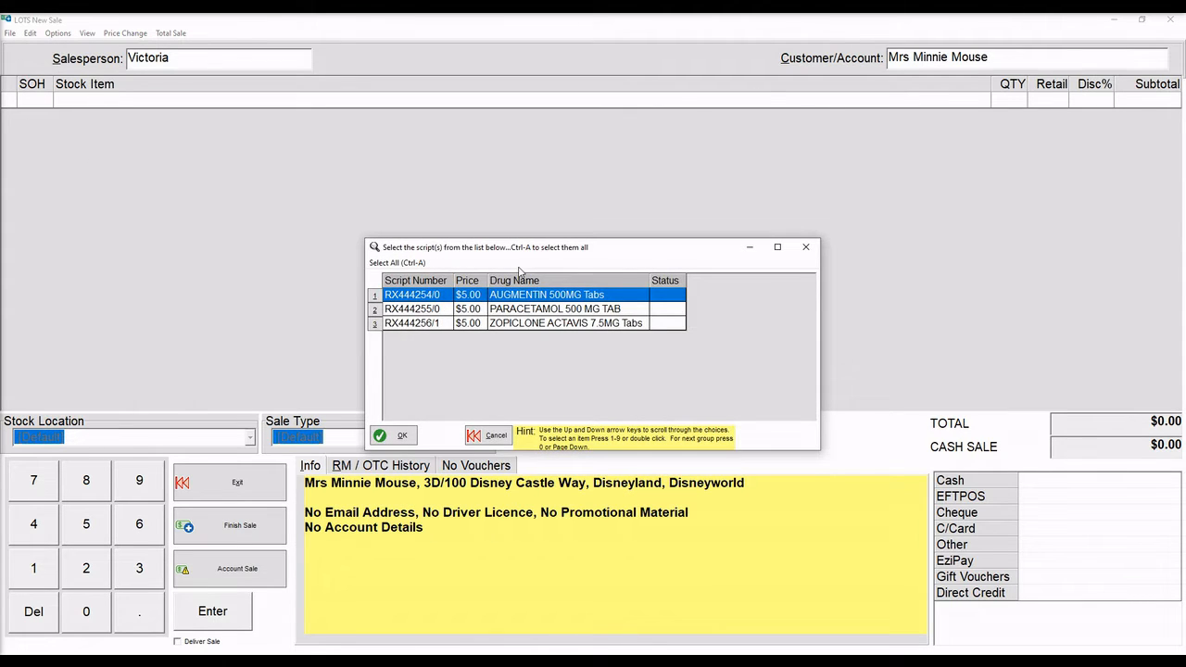
pyautogui.keyDown('shift'); pyautogui.click(502, 328); pyautogui.keyUp('shift')
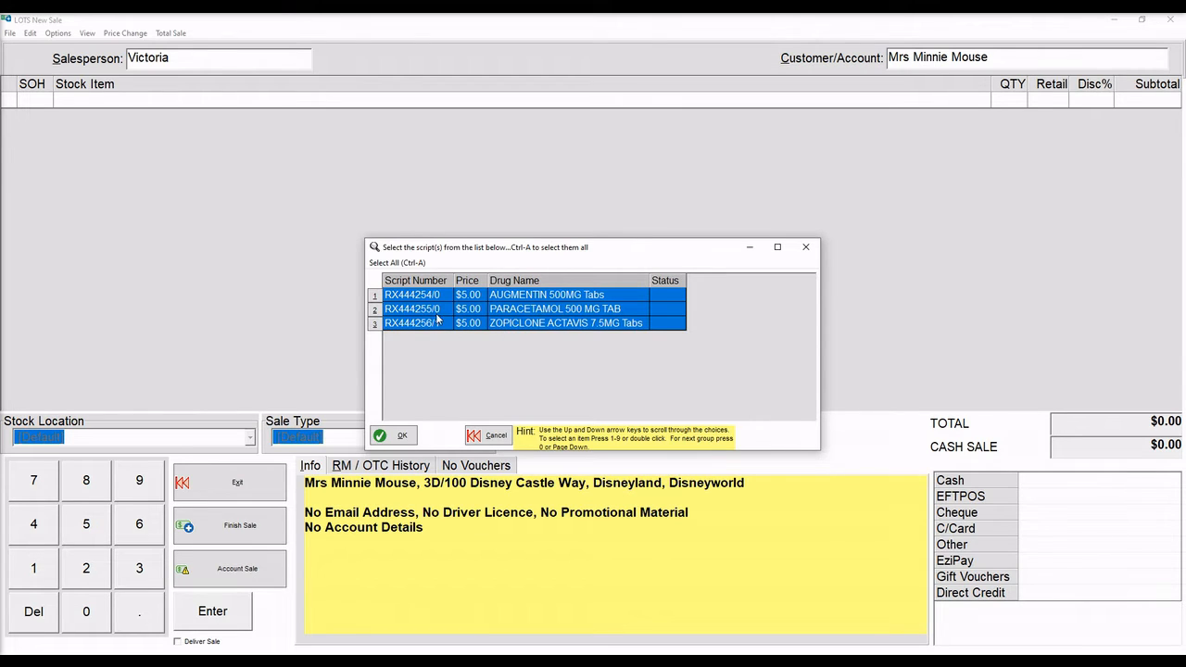
pyautogui.click(488, 435)
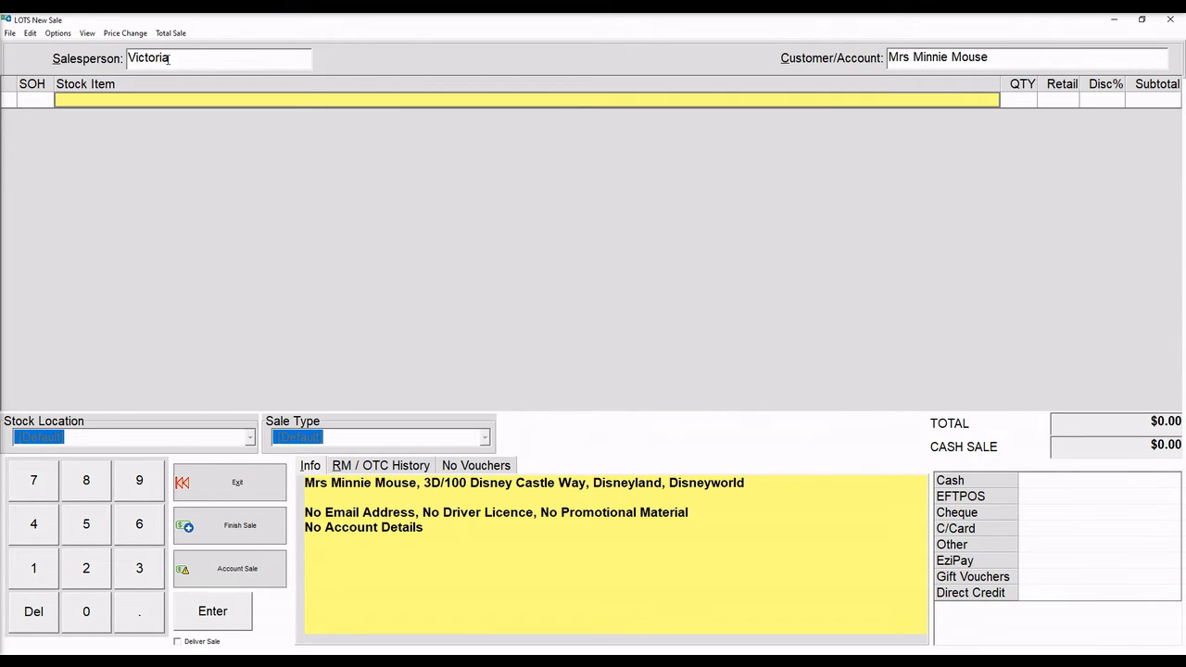
pyautogui.click(30, 32)
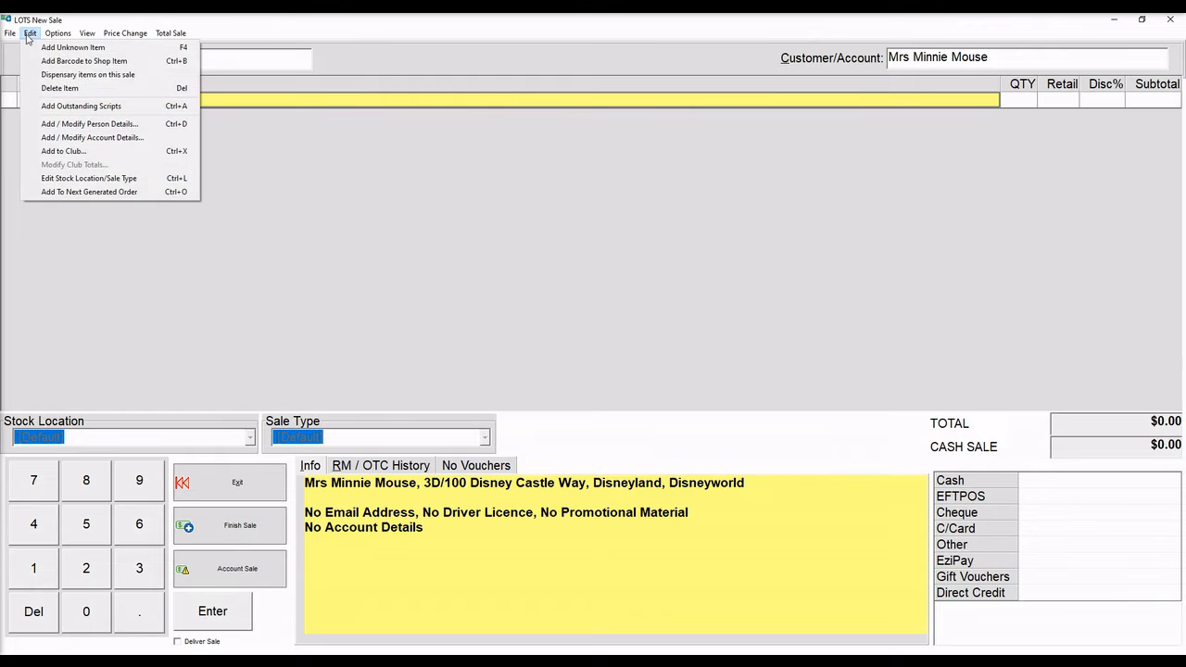
pyautogui.click(55, 106)
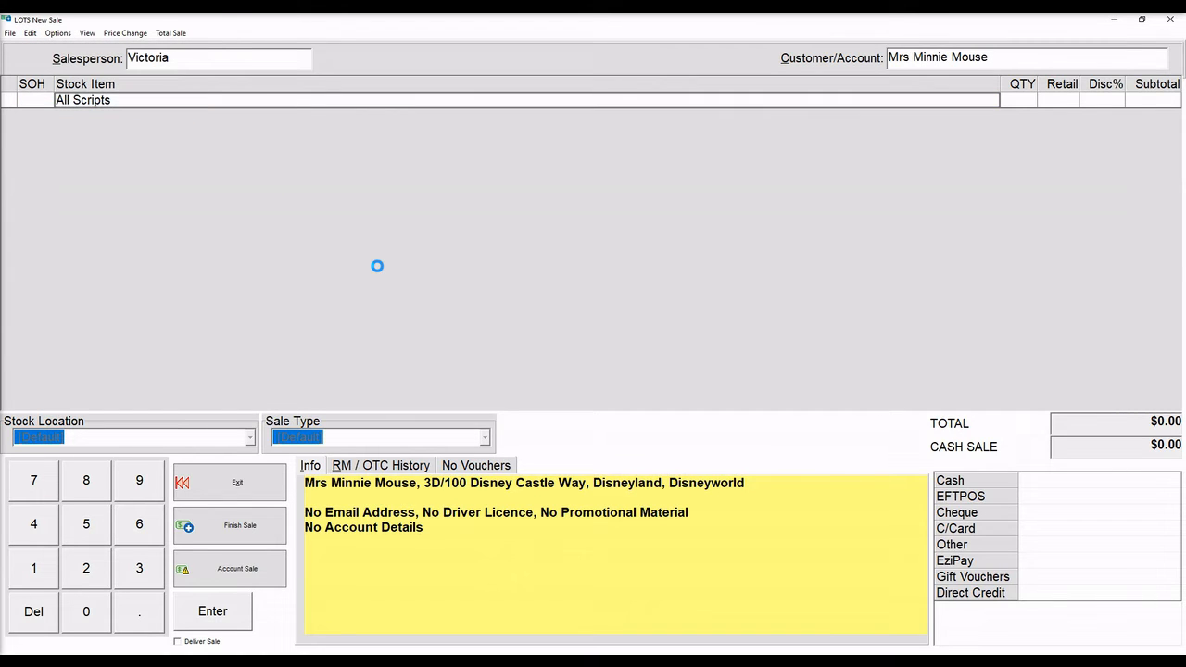
pyautogui.hotkey('ctrl', 'a')
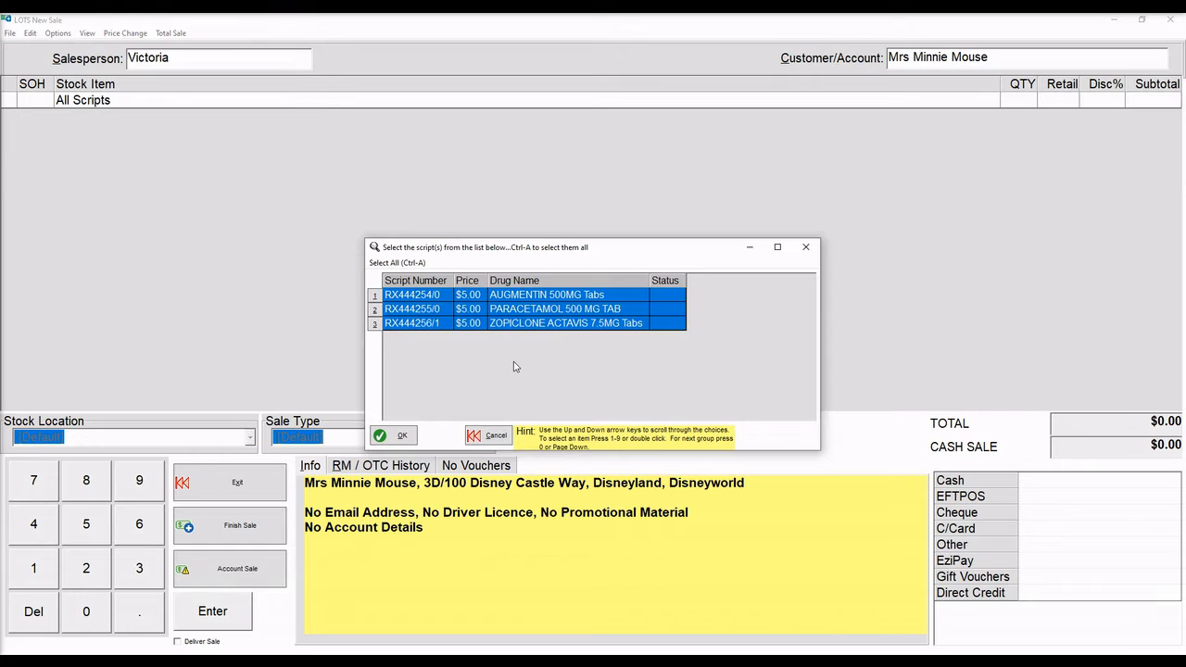
pyautogui.click(395, 438)
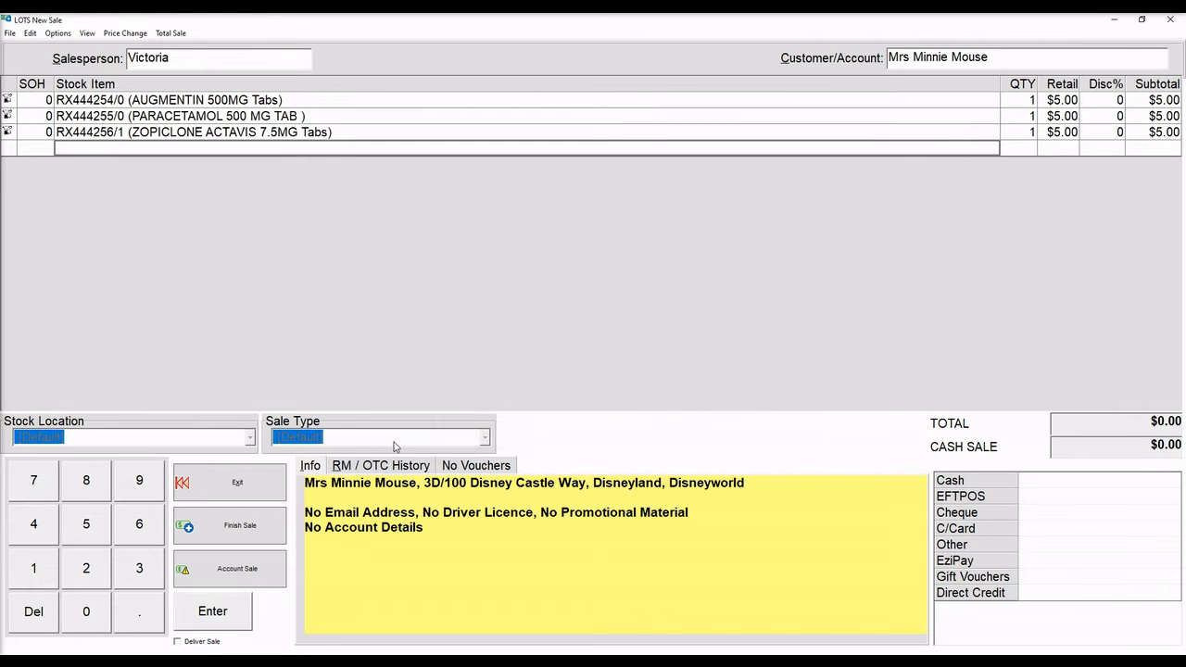
# Pay the $15.00 total by EFTPOS and finish the sale.
pyautogui.click(1047, 483)
pyautogui.click(1048, 498)
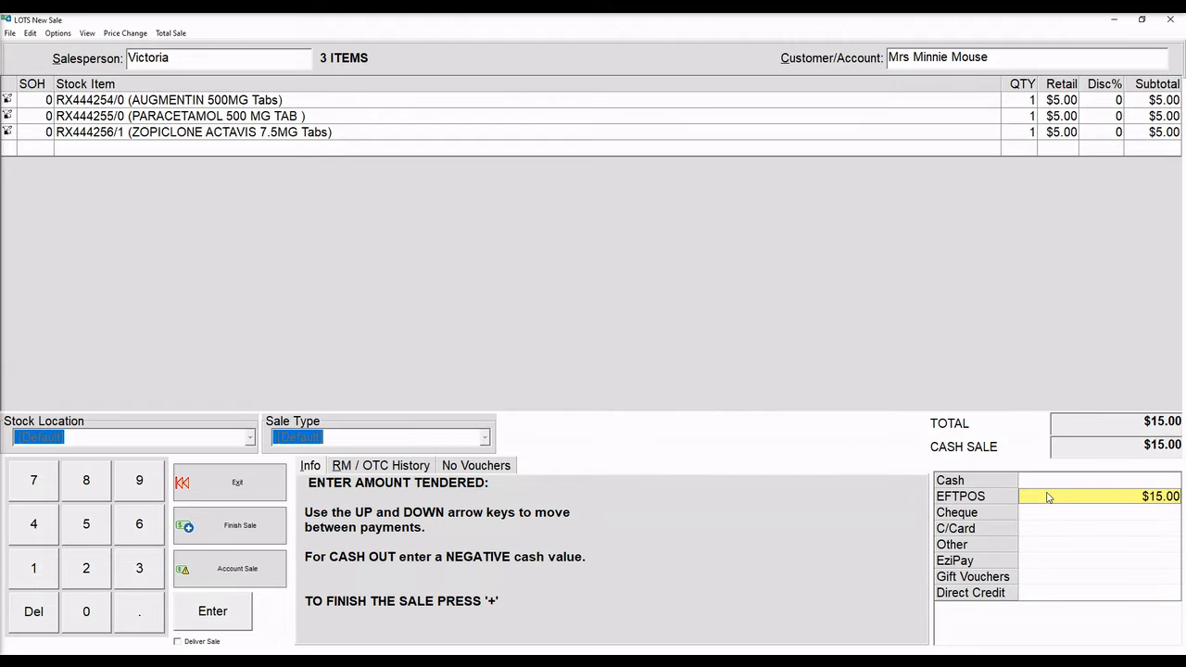
pyautogui.click(260, 529)
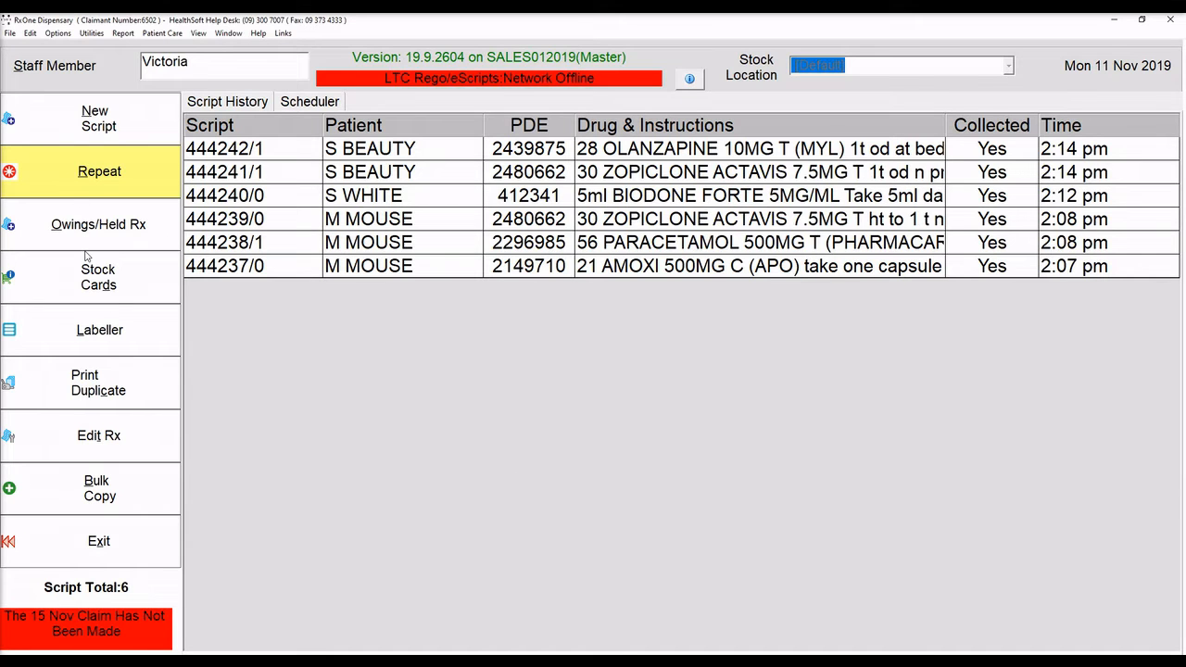
# Dispense a repeat of the TEST patient's LORATADINE 10MG script and finish it.
pyautogui.click(88, 178)
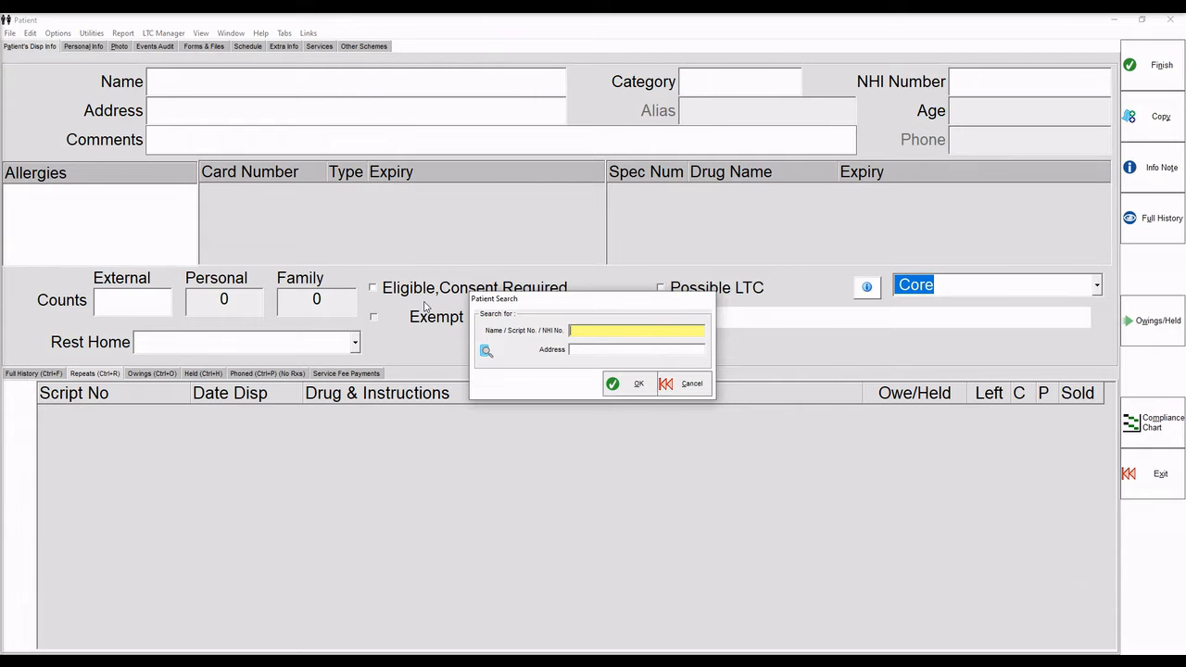
pyautogui.write('TEST')
pyautogui.press('Return')
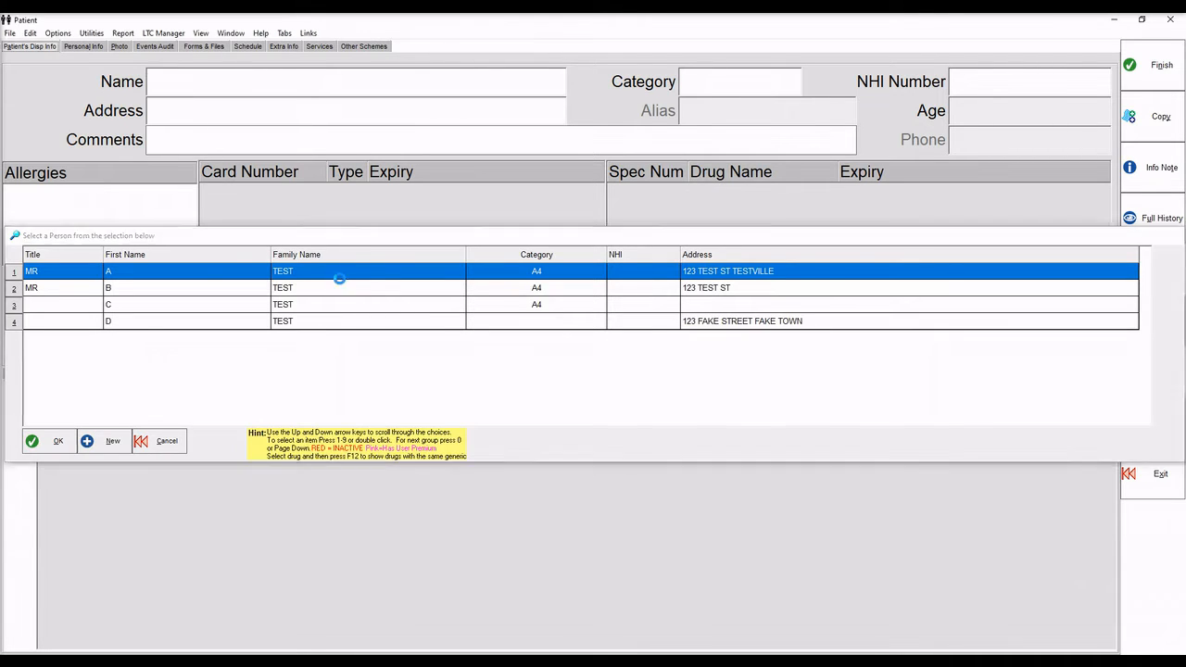
pyautogui.doubleClick(339, 274)
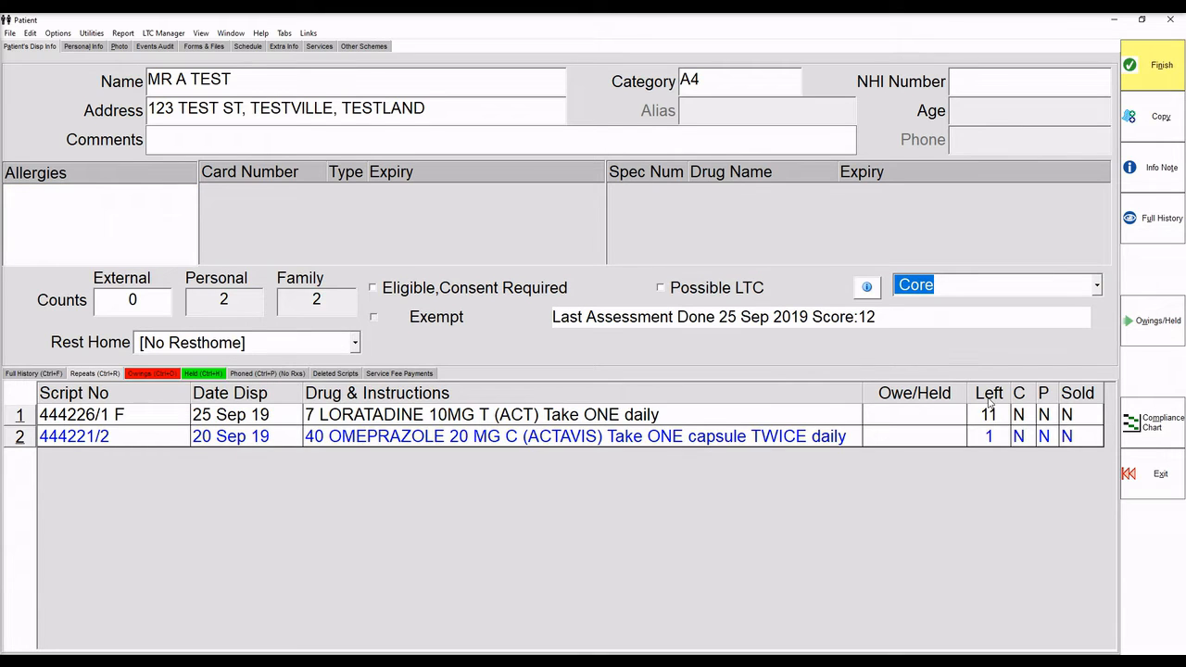
pyautogui.click(550, 416)
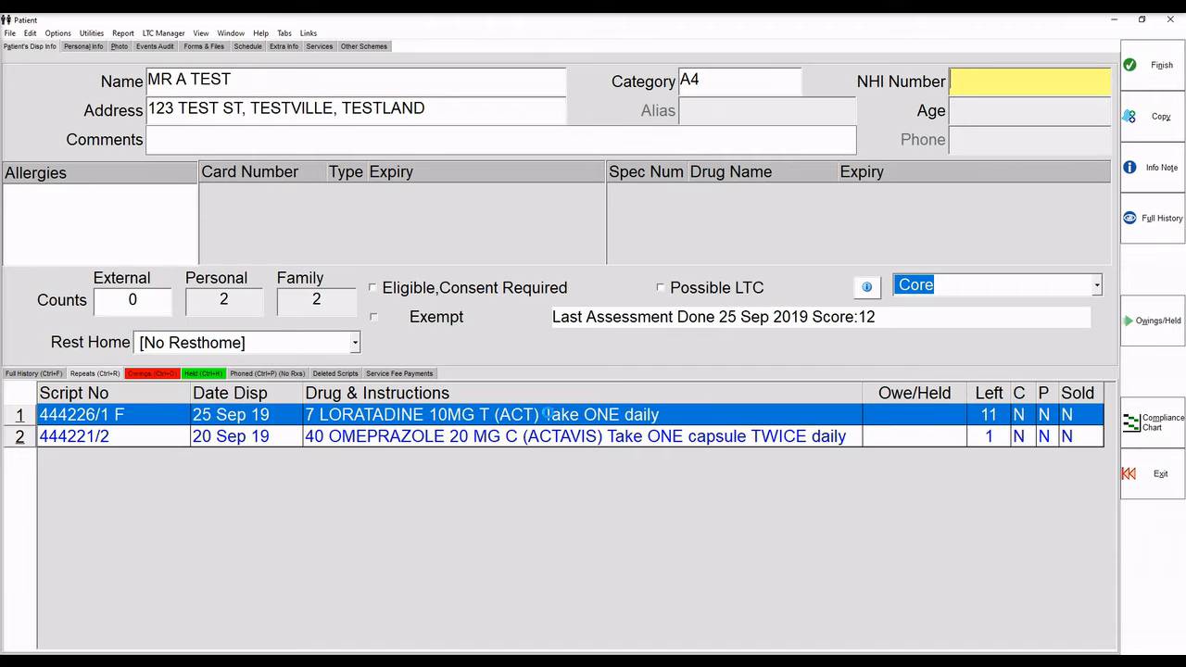
pyautogui.doubleClick(551, 416)
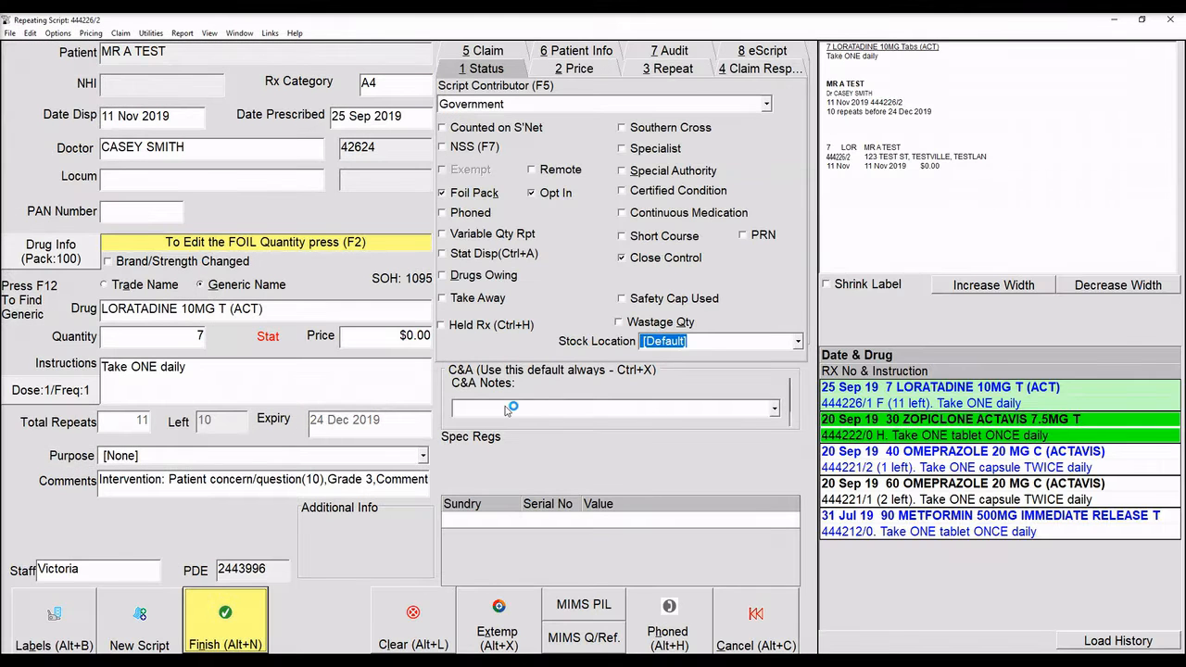
pyautogui.click(246, 621)
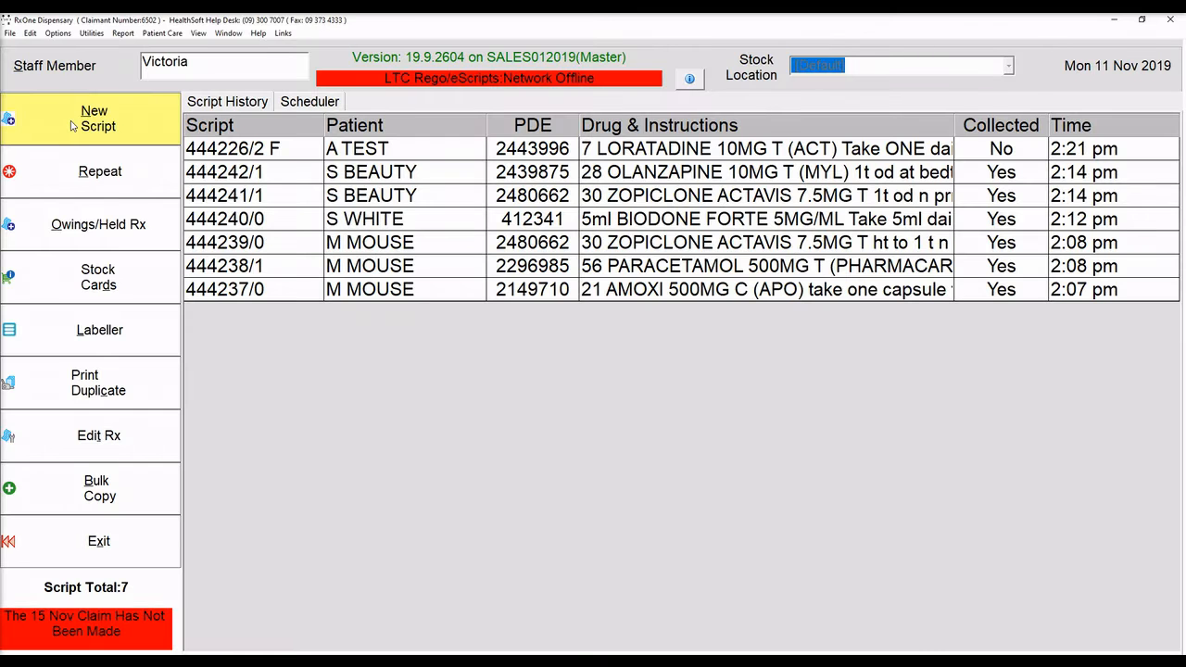
# Find the patient by name and start a new script, looking up the prescriber by surname.
pyautogui.click(73, 124)
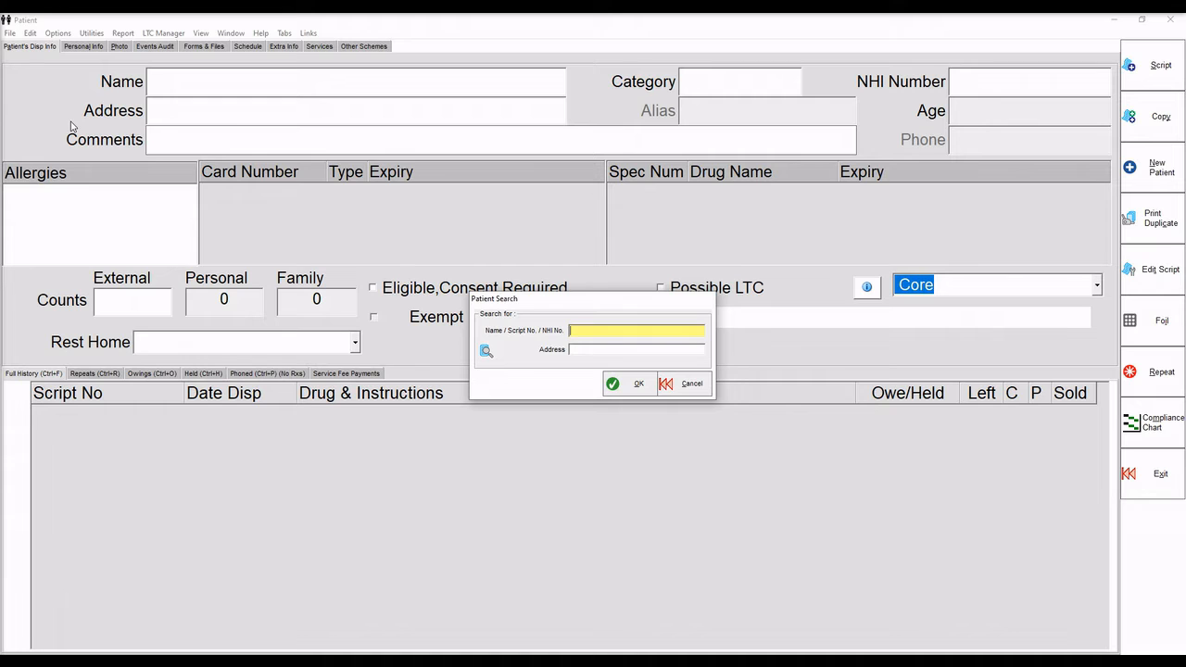
pyautogui.write('PRINCESS JASM')
pyautogui.press('Return')
pyautogui.press('Return')
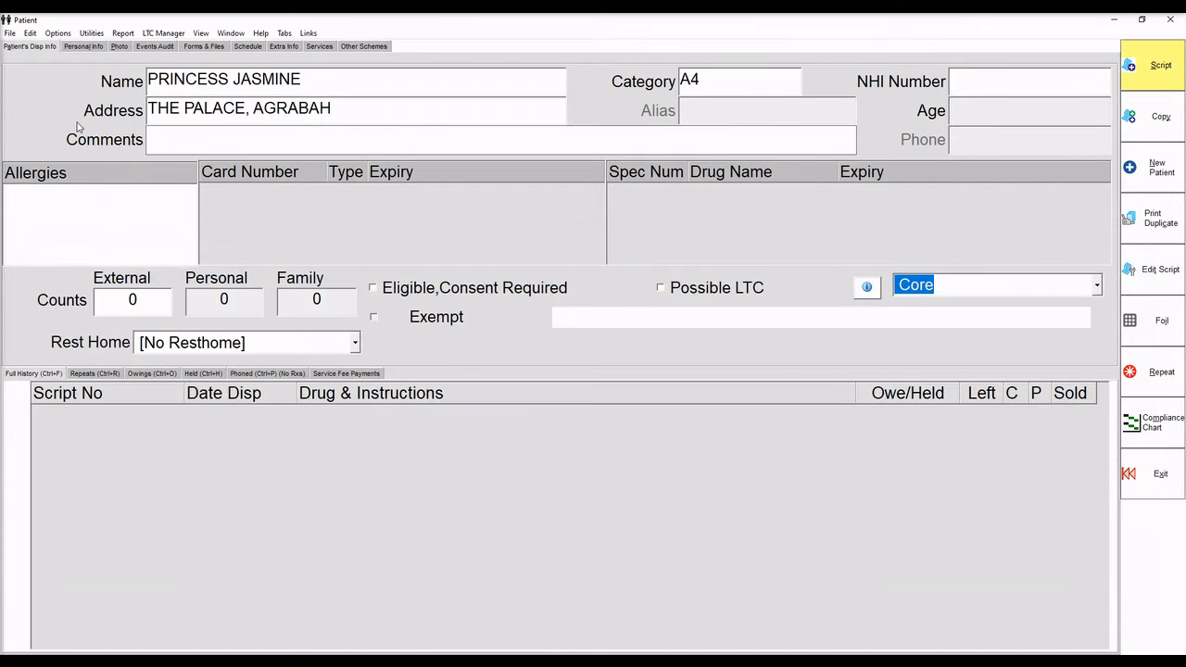
pyautogui.click(1125, 60)
pyautogui.click(116, 147)
pyautogui.write('DUCK')
# Enter SPIRONOLACTONE 100MG, 90 tablets, one once daily via code s, and mark it Held Rx.
pyautogui.press('Return')
pyautogui.press('Return')
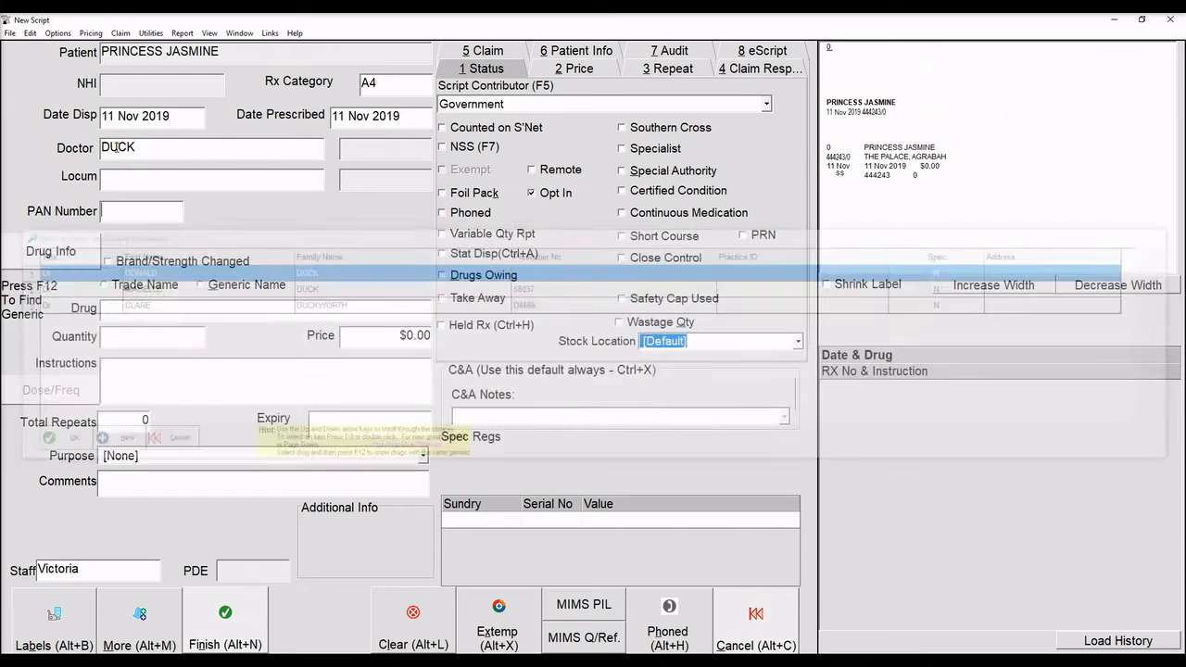
pyautogui.write('SPIRON')
pyautogui.press('Return')
pyautogui.press('Return')
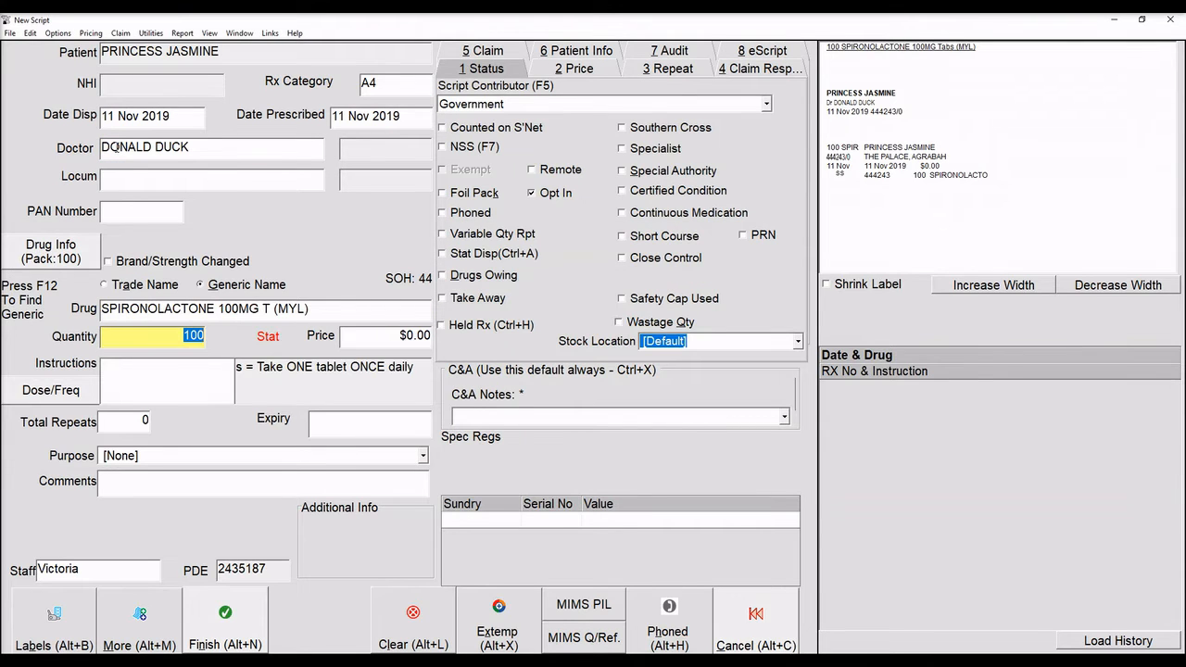
pyautogui.write('90')
pyautogui.press('Return')
pyautogui.write('s')
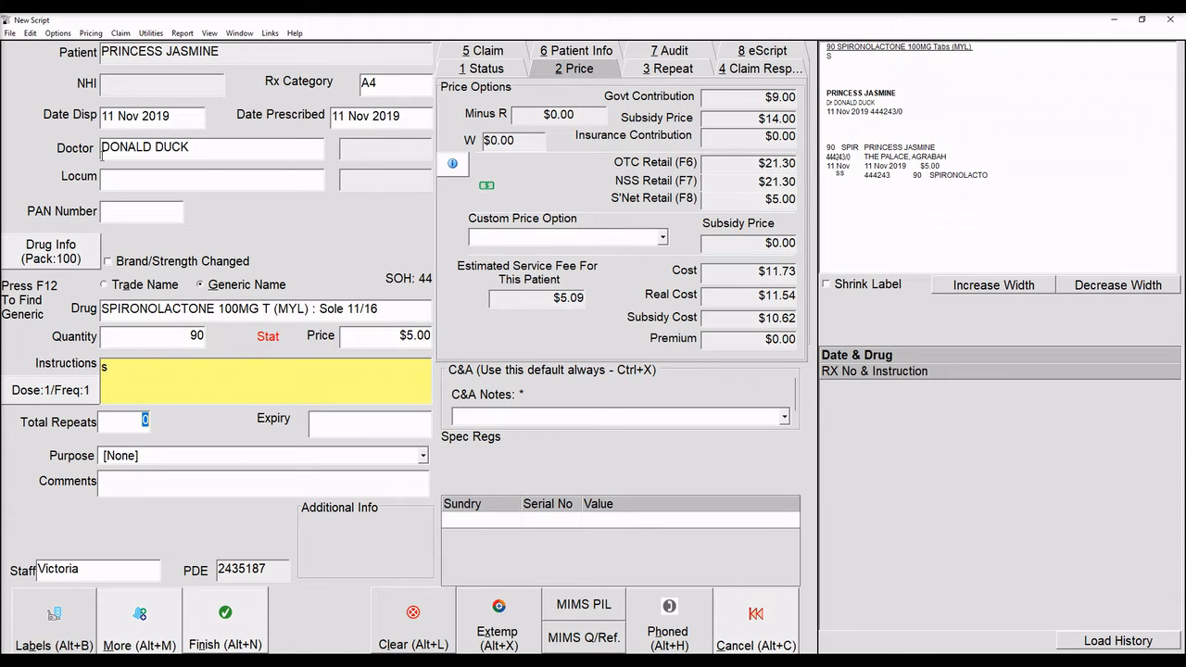
pyautogui.press('Return')
pyautogui.press('Return')
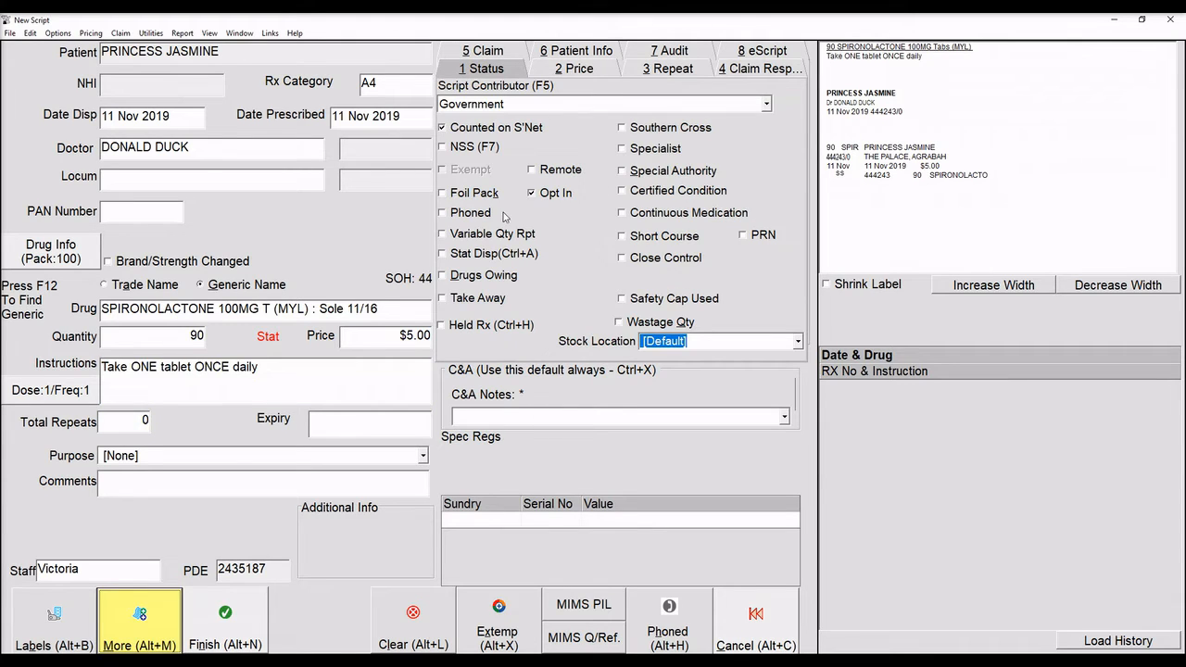
pyautogui.click(442, 325)
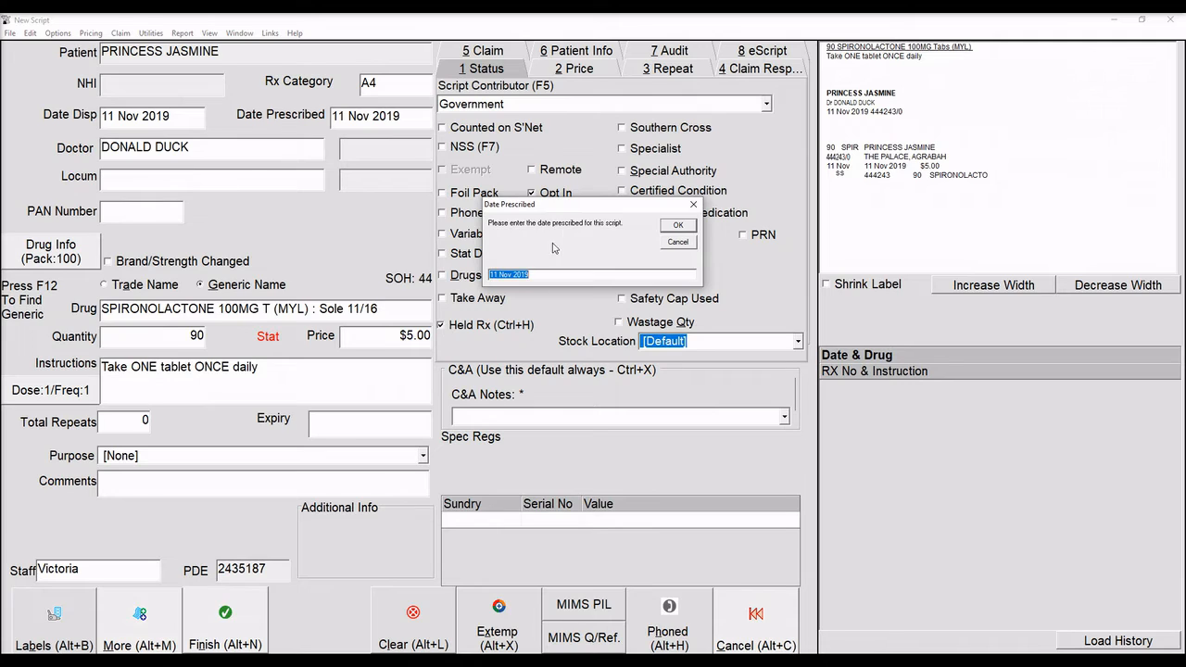
# Change the held spironolactone script's prescribed date to 01 Nov 2019 and save it.
pyautogui.click(493, 275)
pyautogui.press('BackSpace')
pyautogui.press('Return')
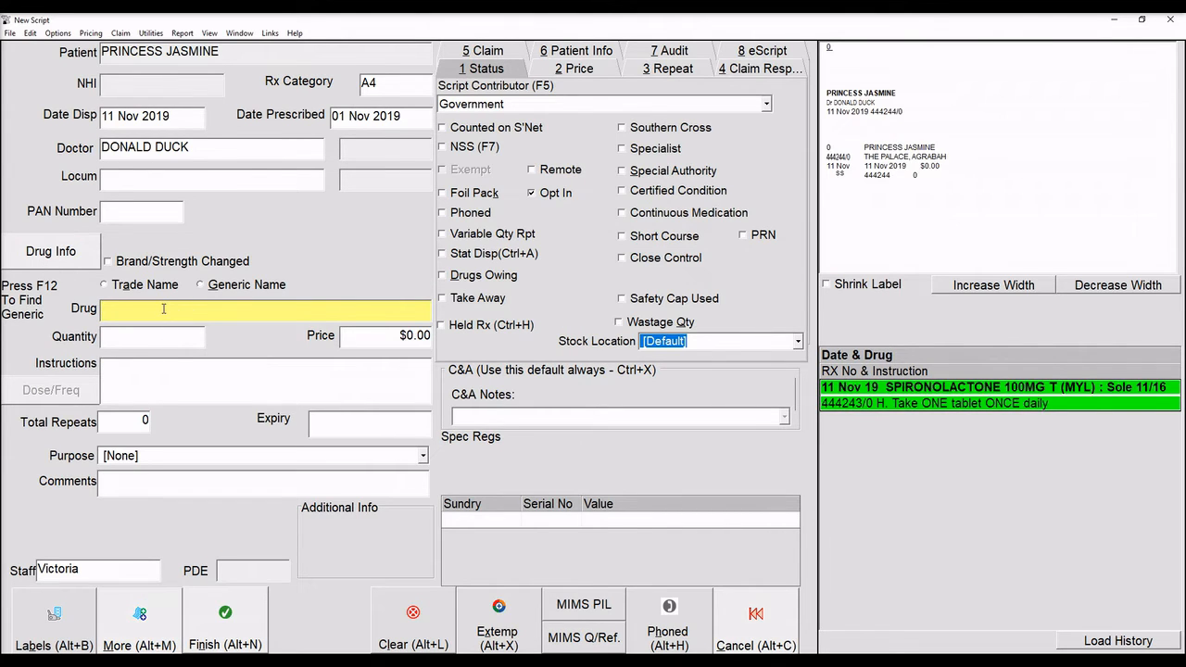
pyautogui.hotkey('alt', 'c')
pyautogui.write('JA')
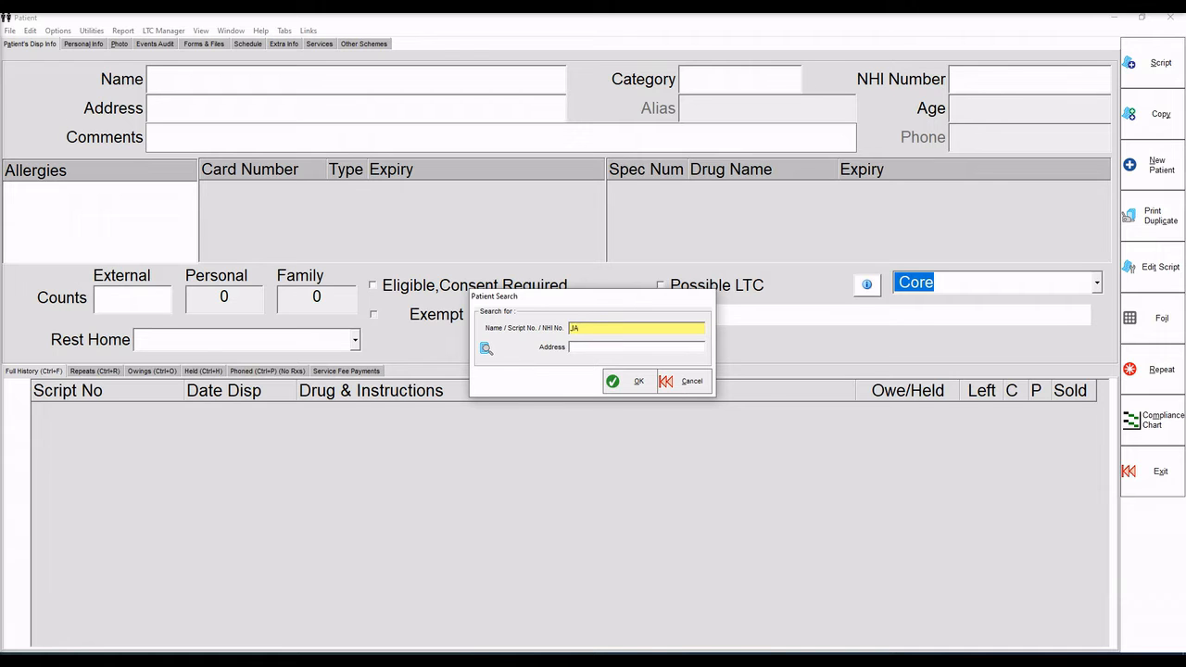
pyautogui.write('SMINE')
# Open the patient's held spironolactone 100mg script, take it off hold and record it.
pyautogui.press('Return')
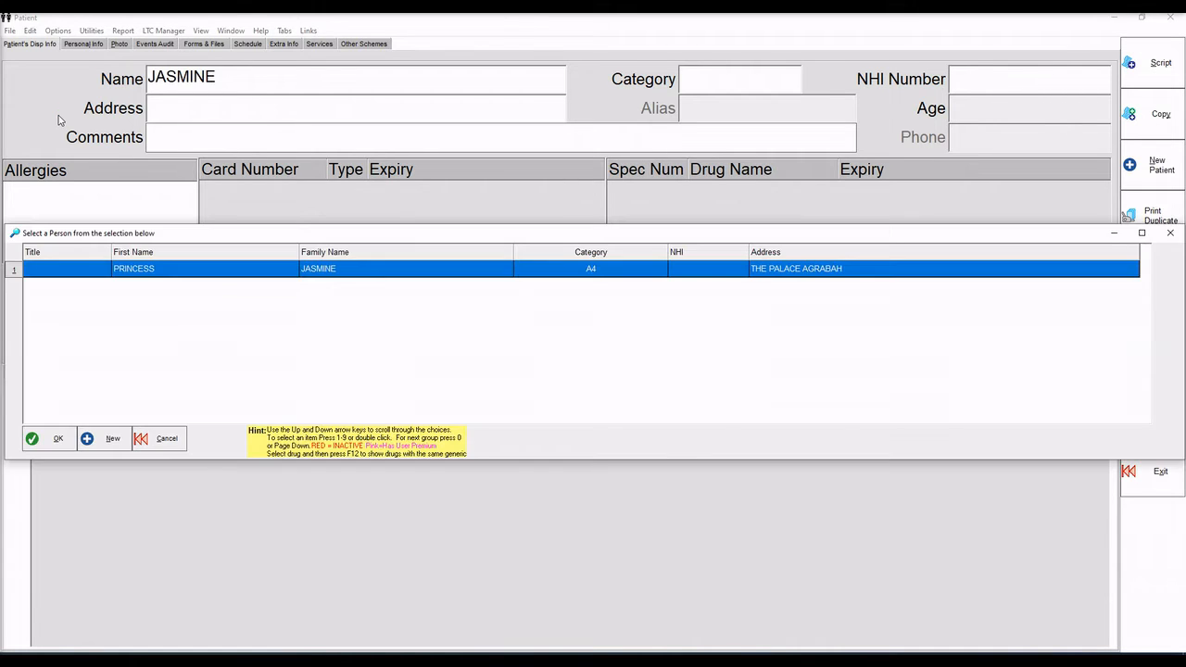
pyautogui.press('Return')
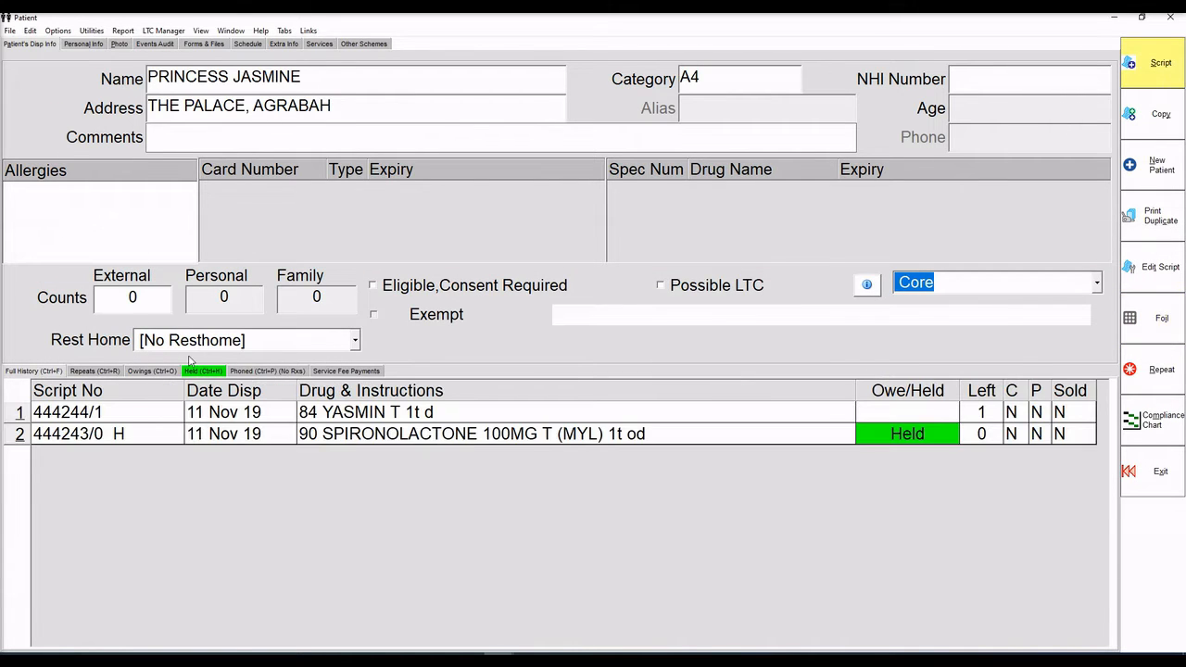
pyautogui.click(205, 372)
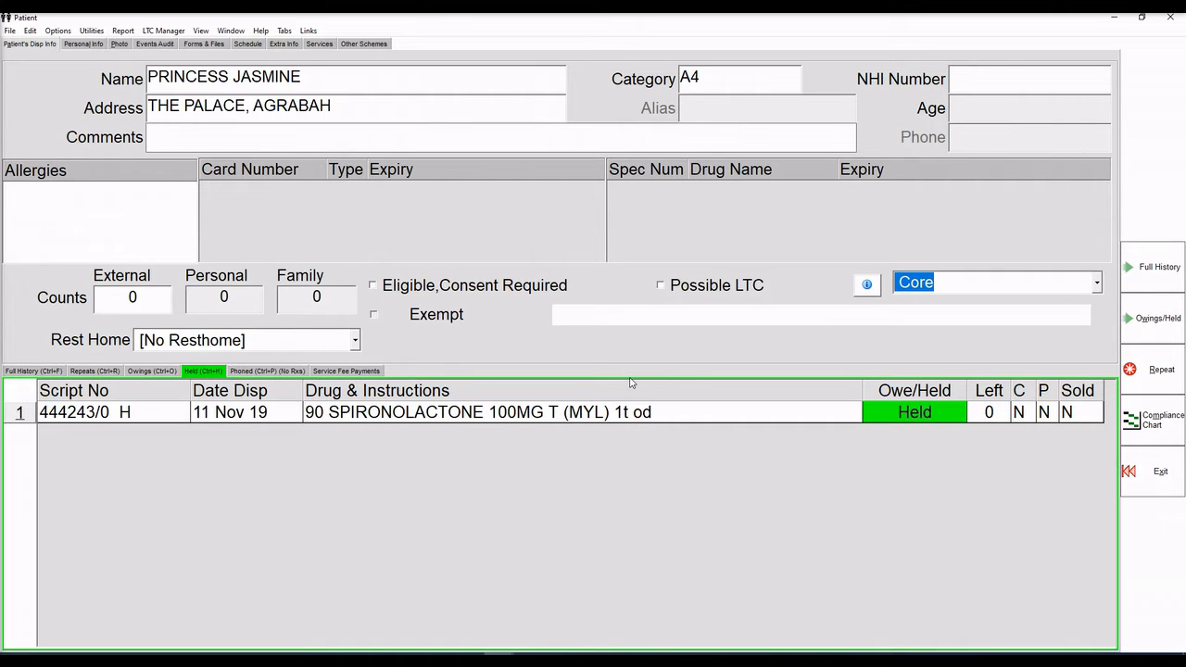
pyautogui.click(460, 417)
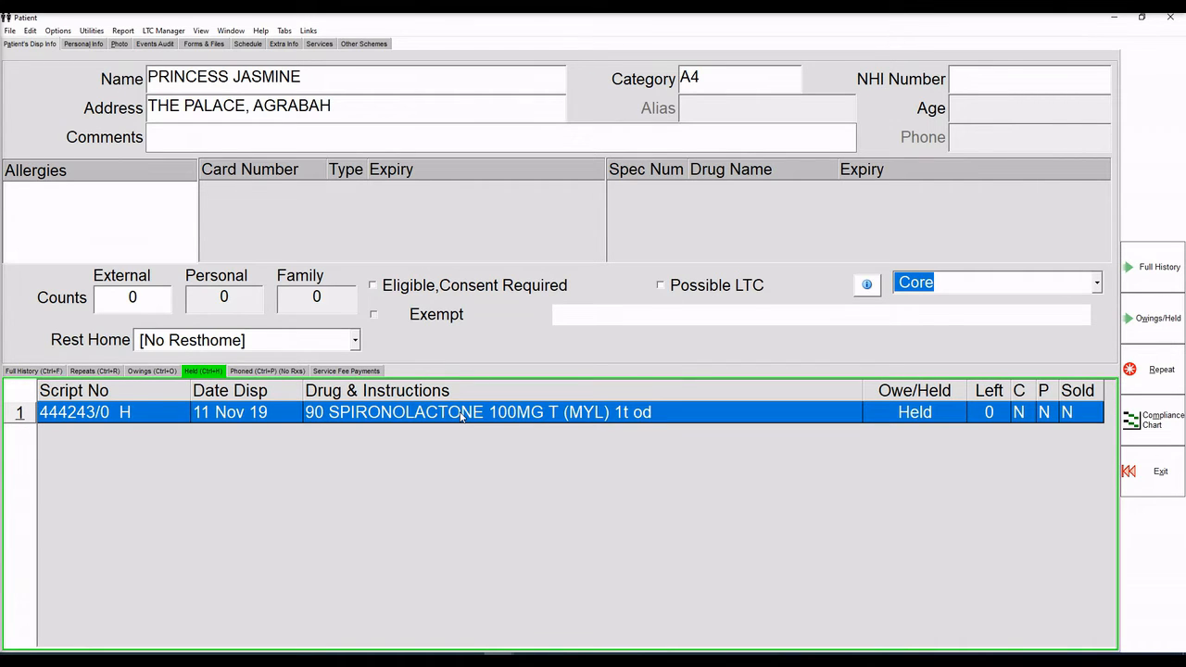
pyautogui.click(1150, 318)
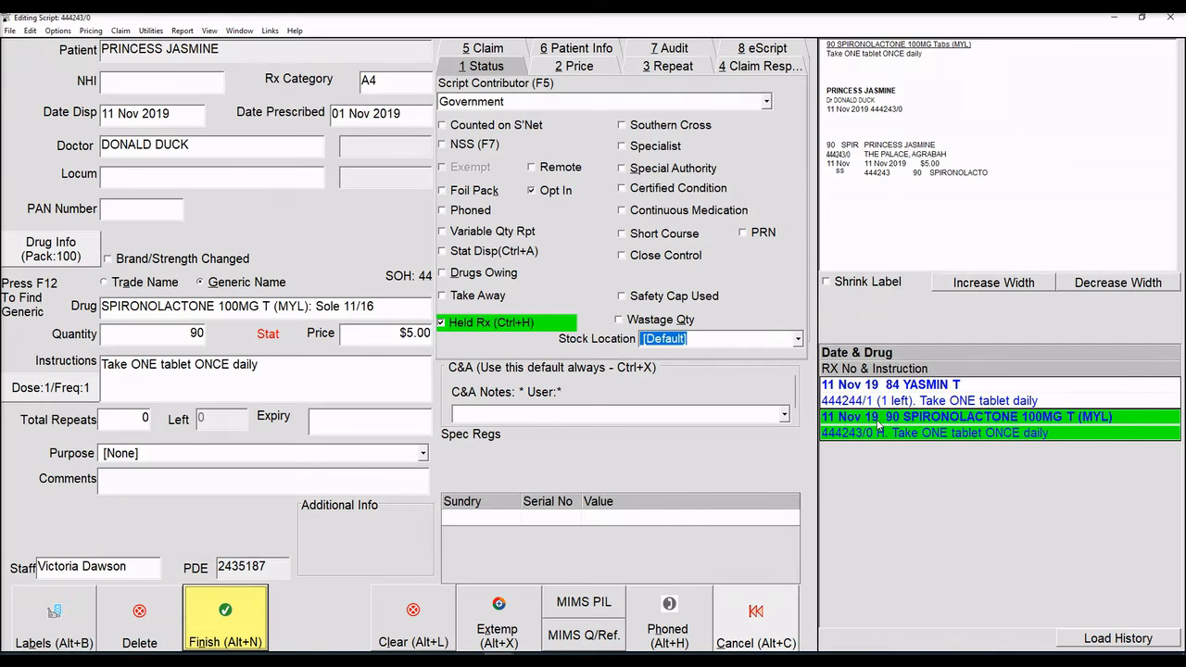
pyautogui.click(442, 323)
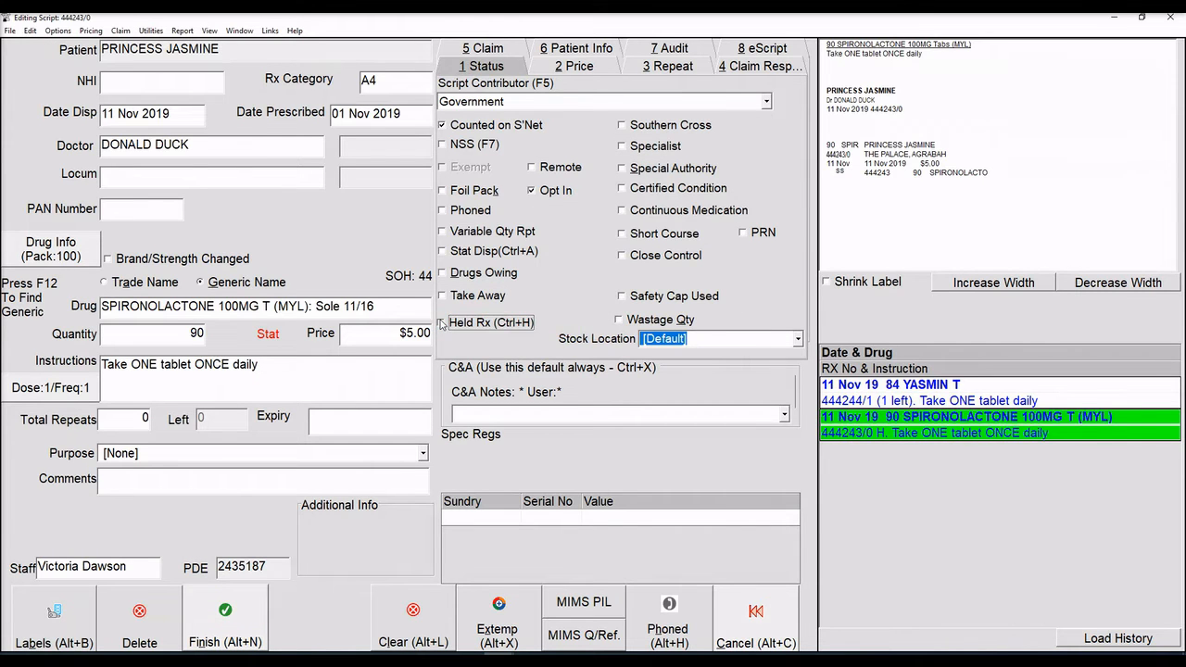
pyautogui.click(218, 623)
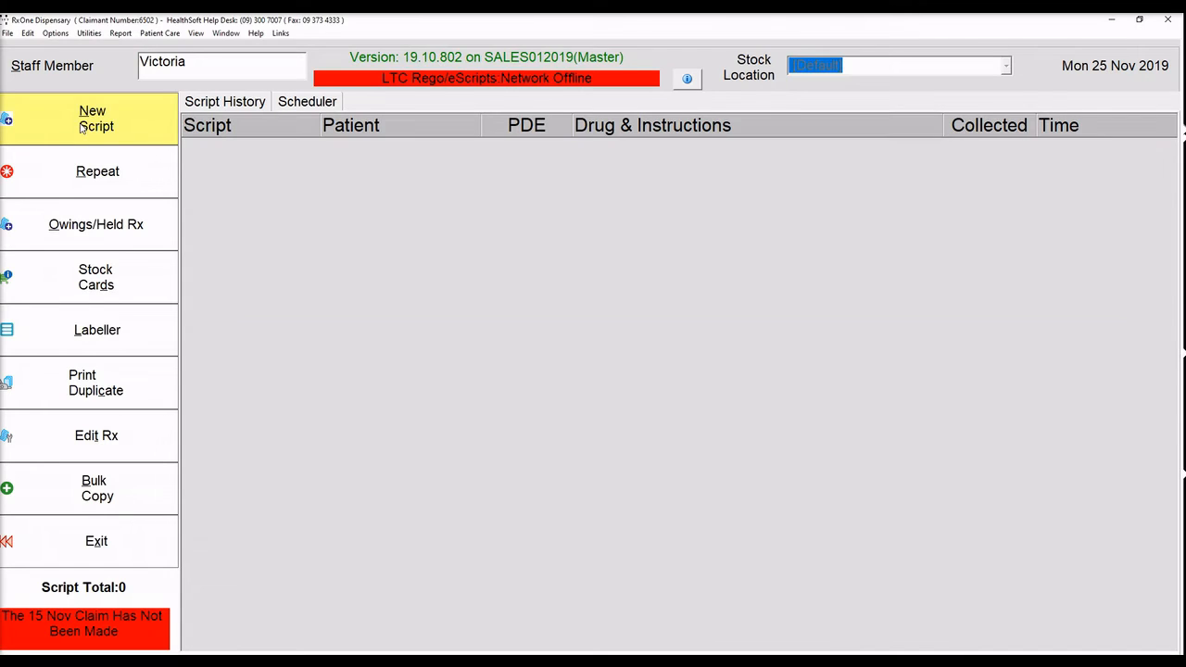
# Start a new script for the patient and select the matching prescribing doctor.
pyautogui.click(81, 127)
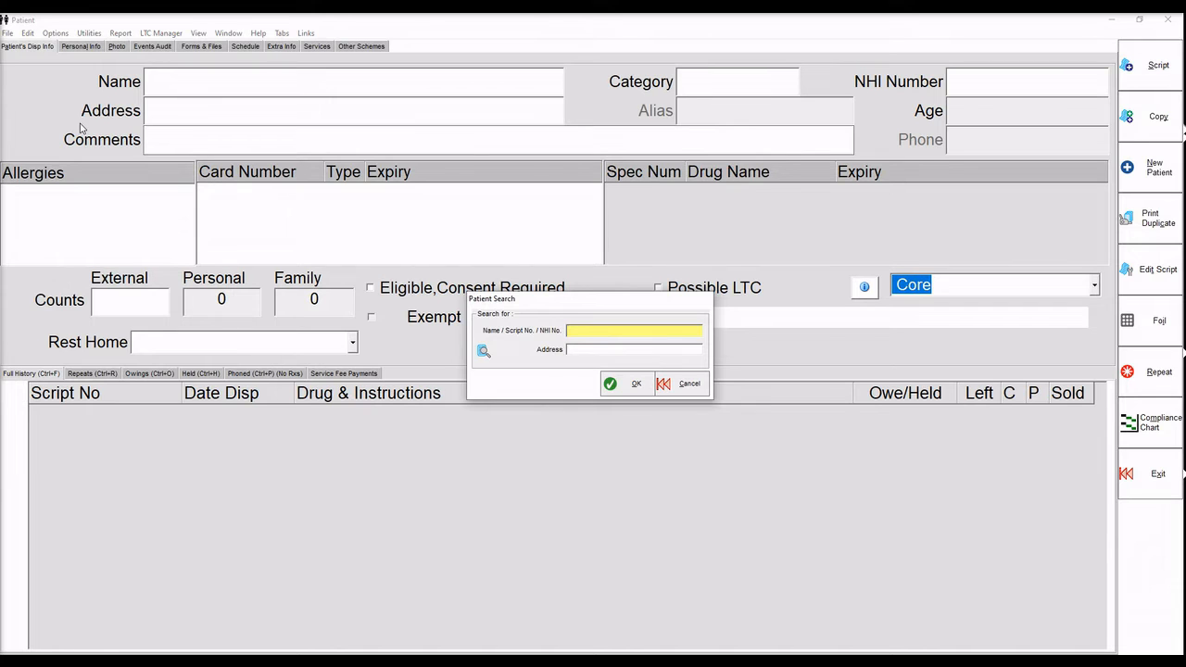
pyautogui.write('jasmine')
pyautogui.press('Return')
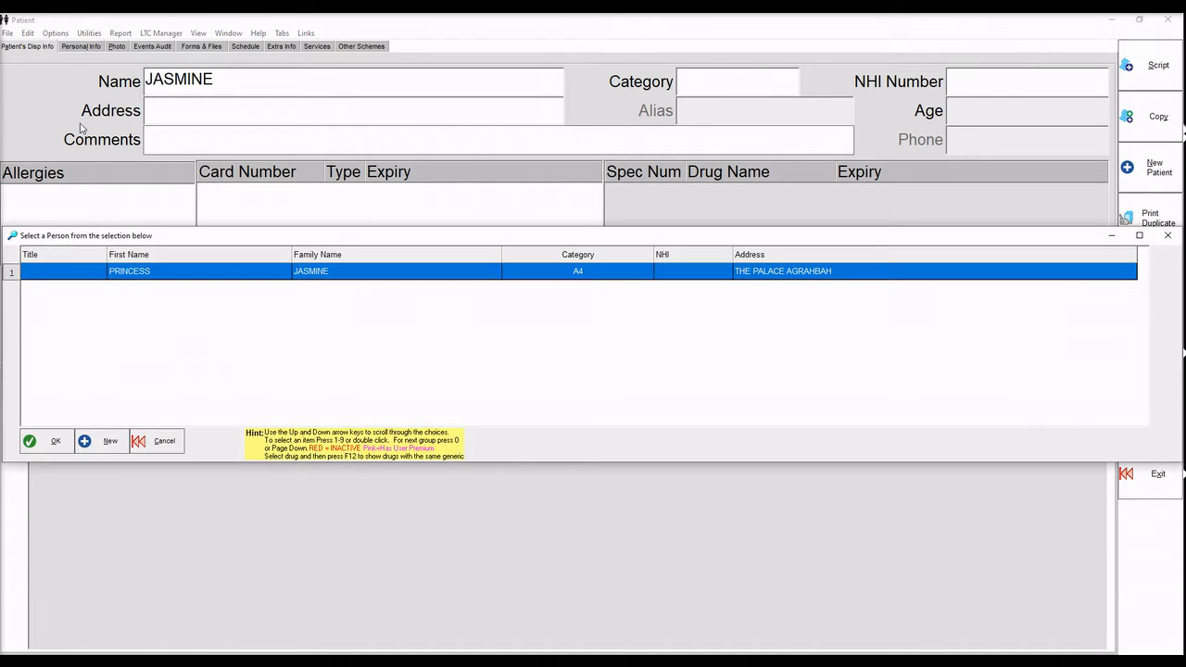
pyautogui.press('Return')
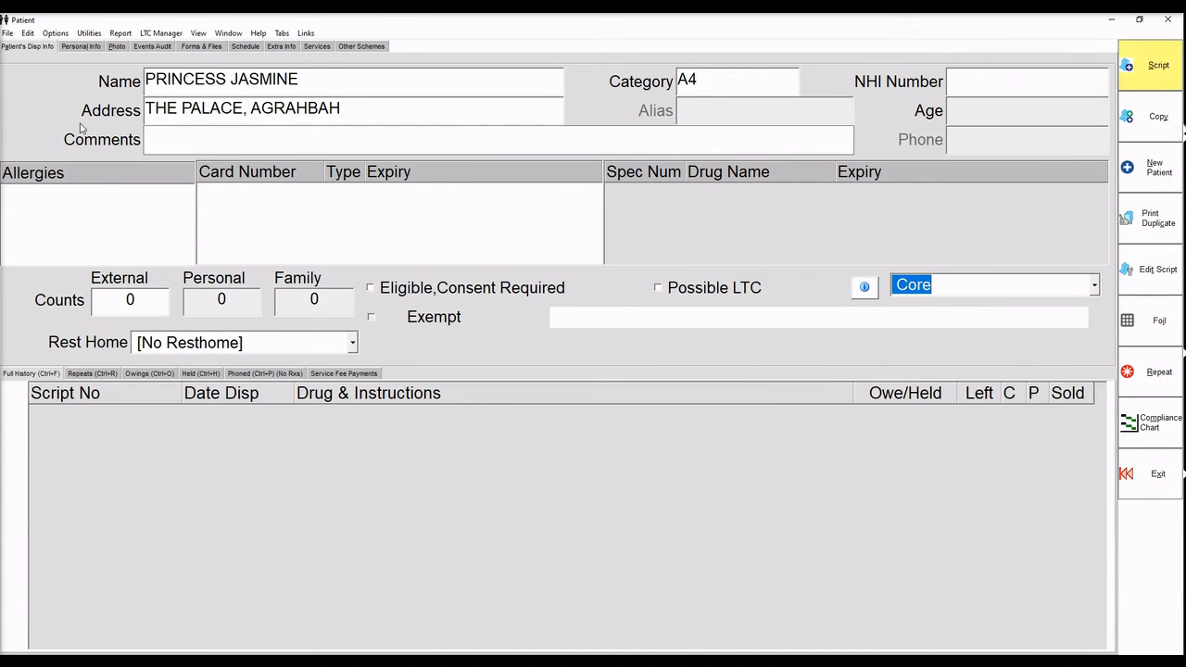
pyautogui.press('Return')
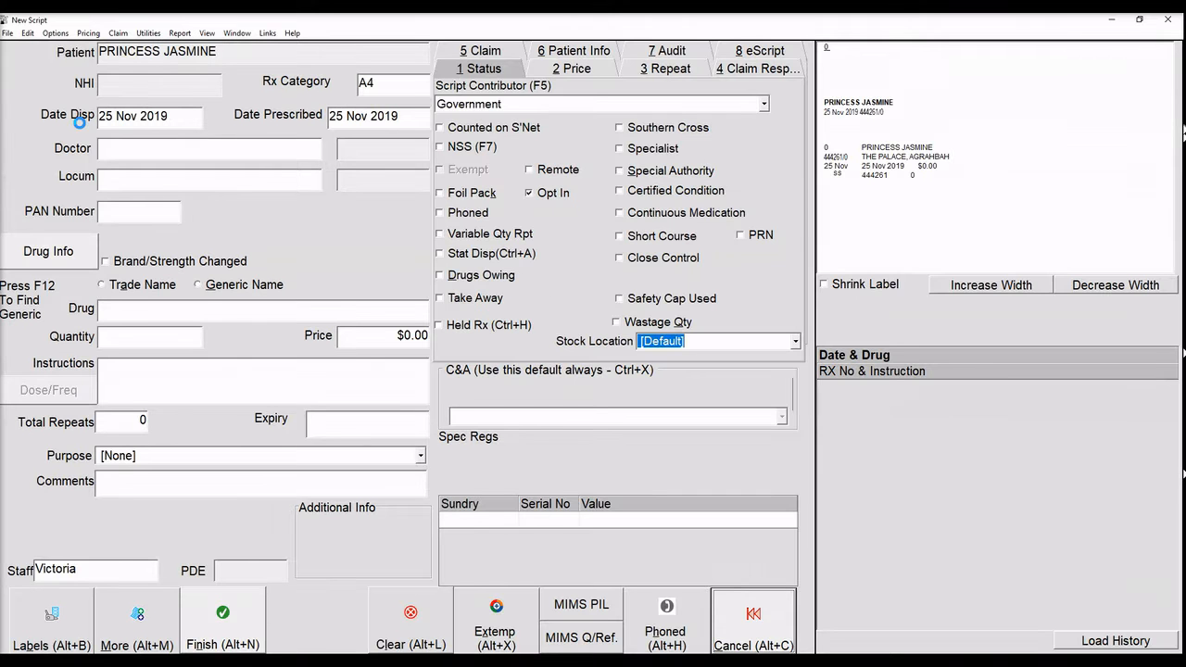
pyautogui.press('Return')
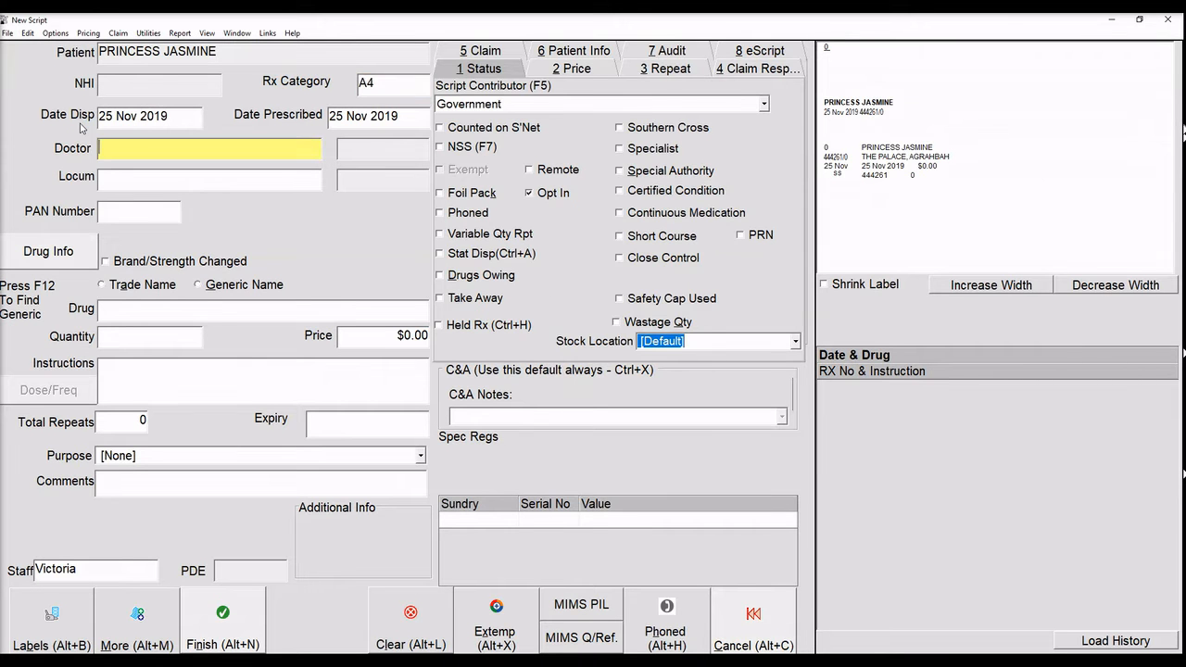
pyautogui.write('DUCK')
pyautogui.press('Return')
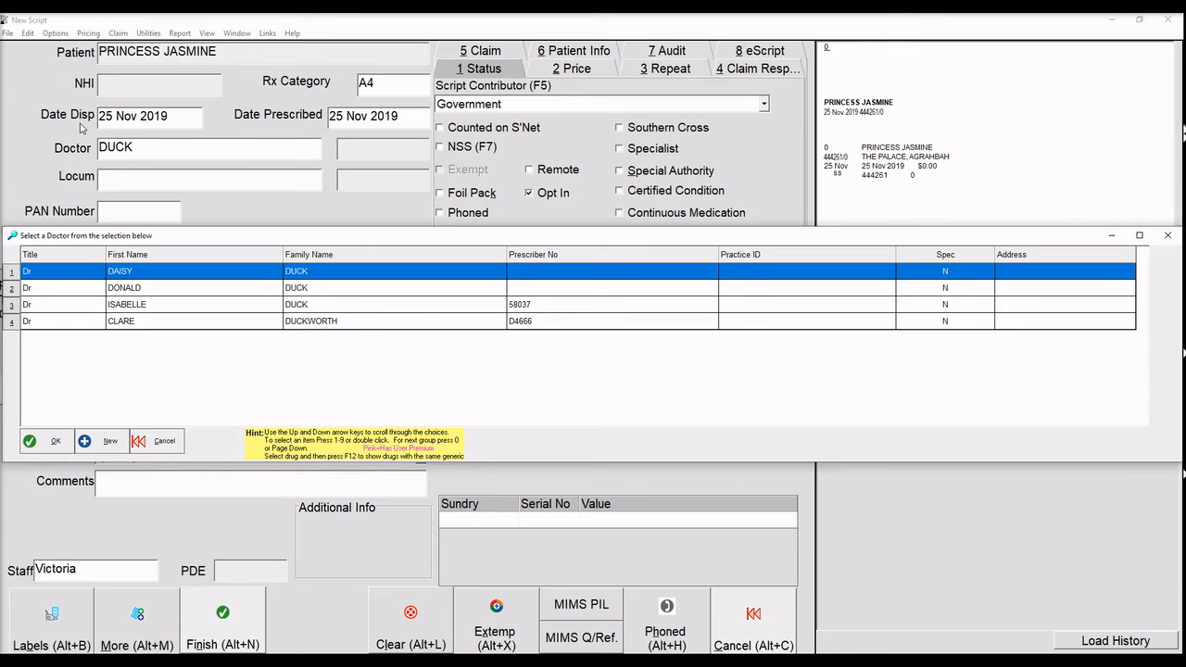
pyautogui.press('Return')
# Choose Yasmin as the drug with 's' shorthand expanded to once-daily directions.
pyautogui.write('YASMIN')
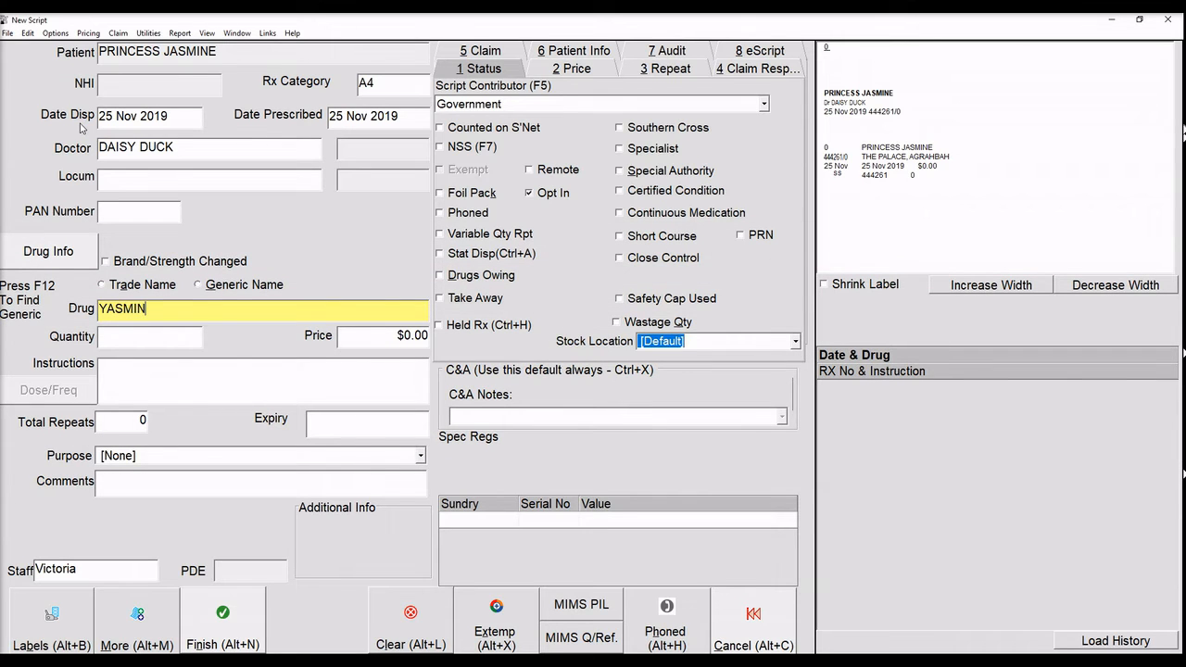
pyautogui.press('Return')
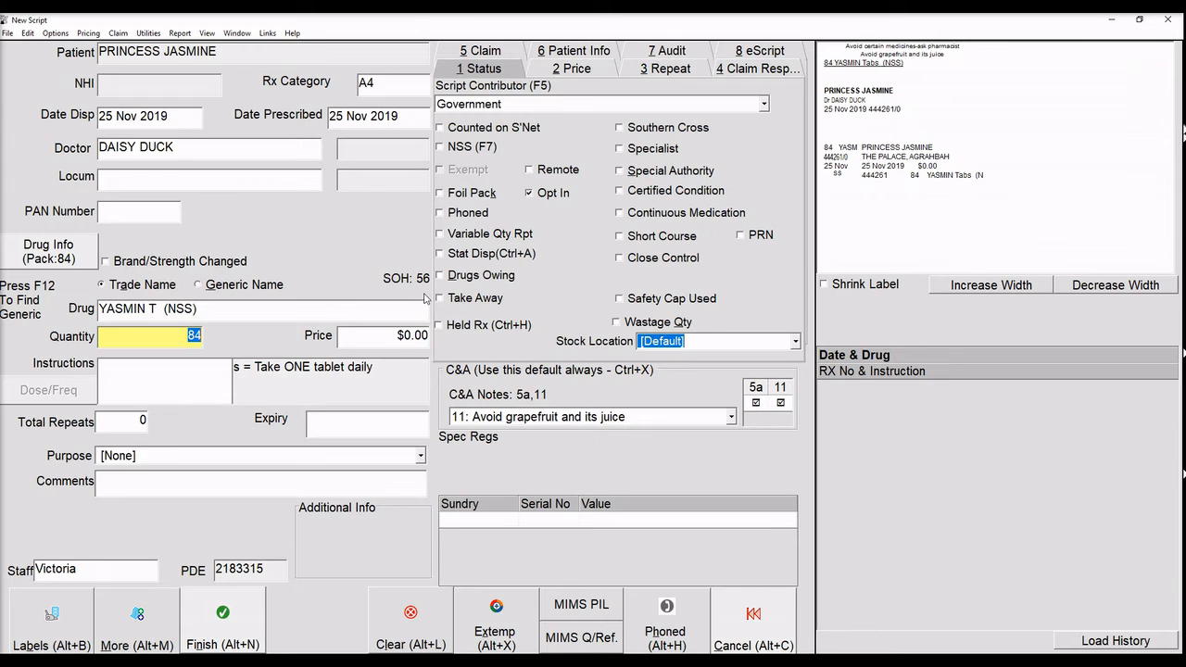
pyautogui.click(183, 381)
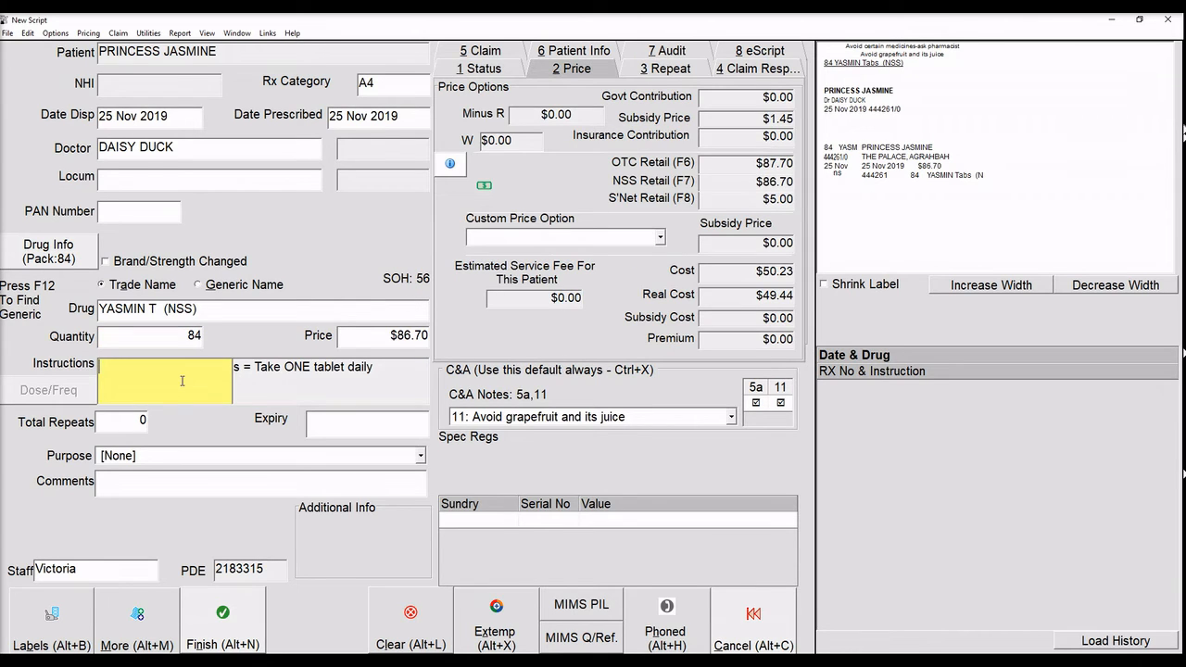
pyautogui.write('s')
pyautogui.press('Return')
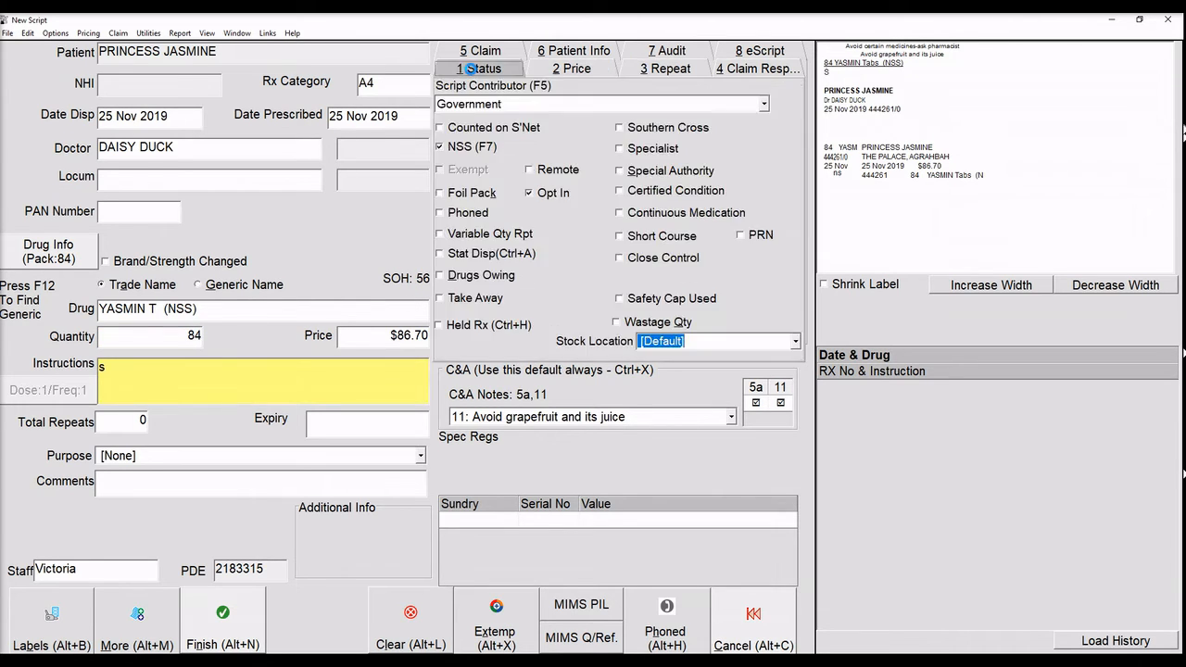
# Mark 28 tablets as owing and record the 84-tablet Yasmin script.
pyautogui.click(441, 276)
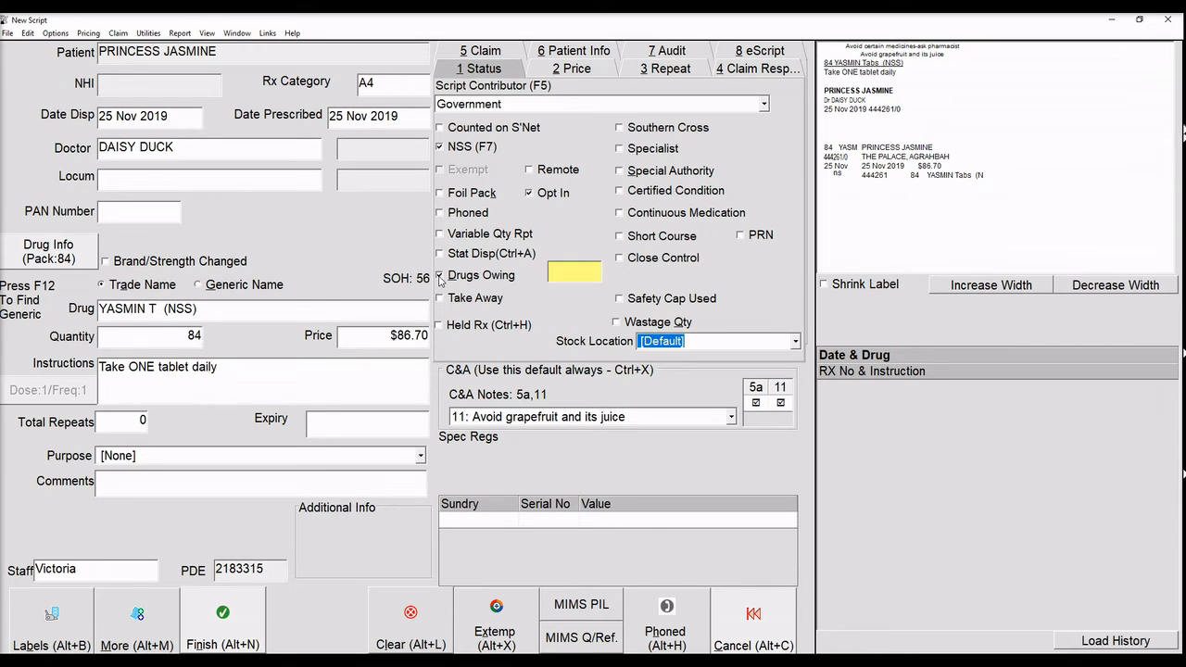
pyautogui.write('28')
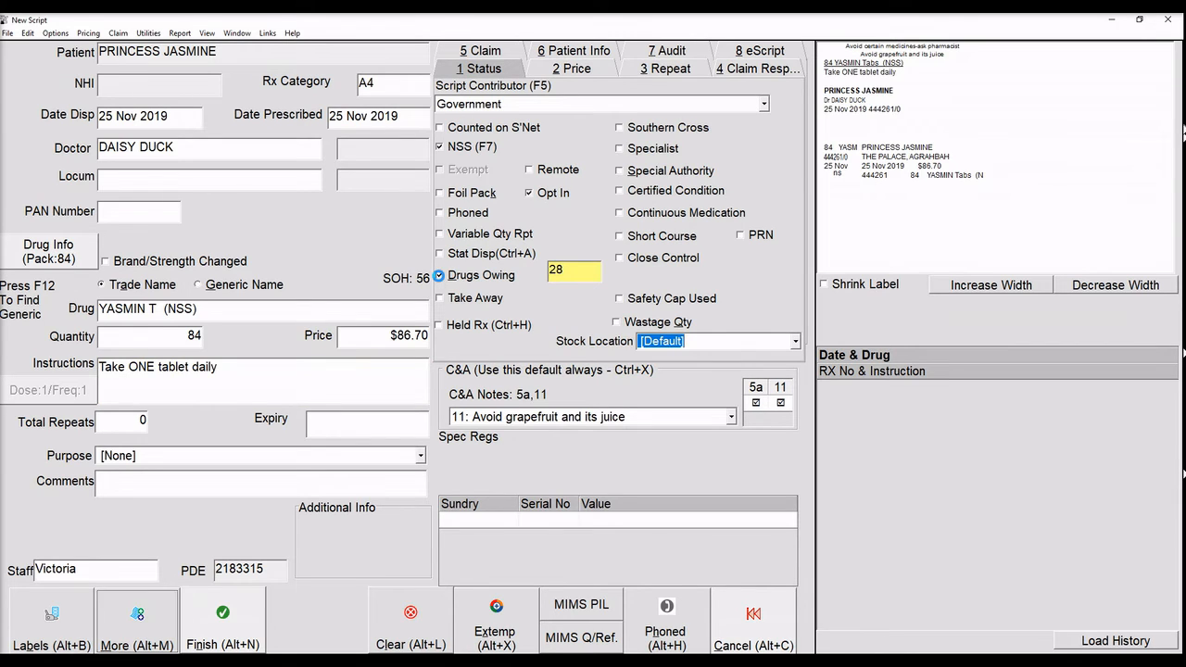
pyautogui.press('Return')
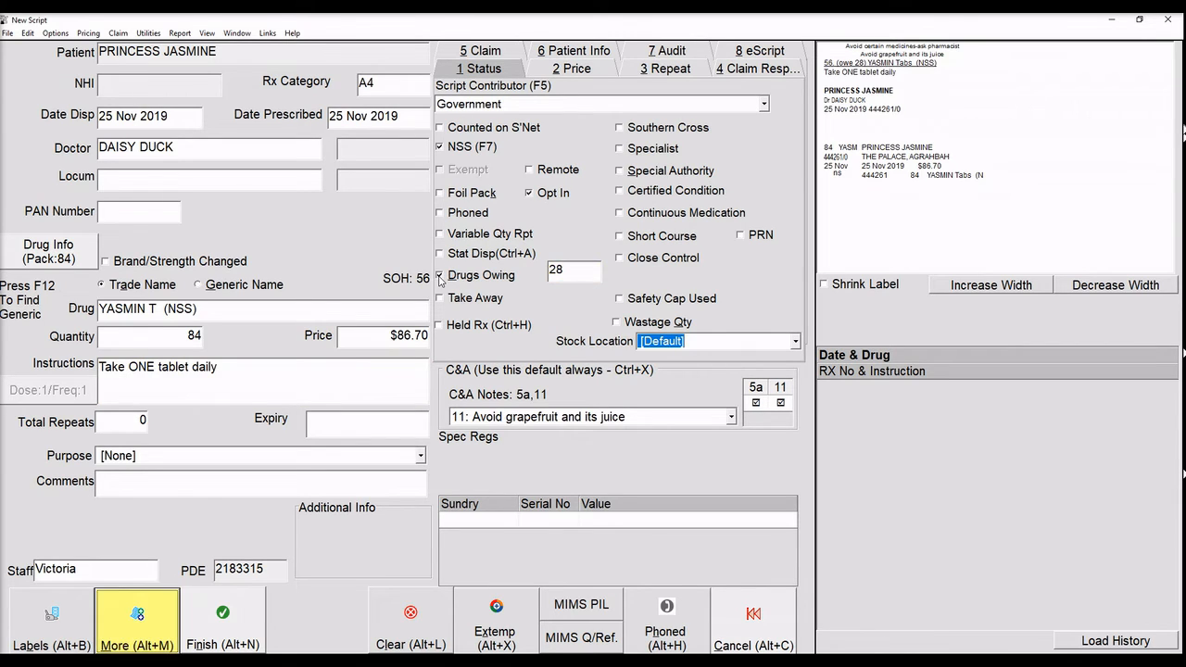
pyautogui.click(222, 627)
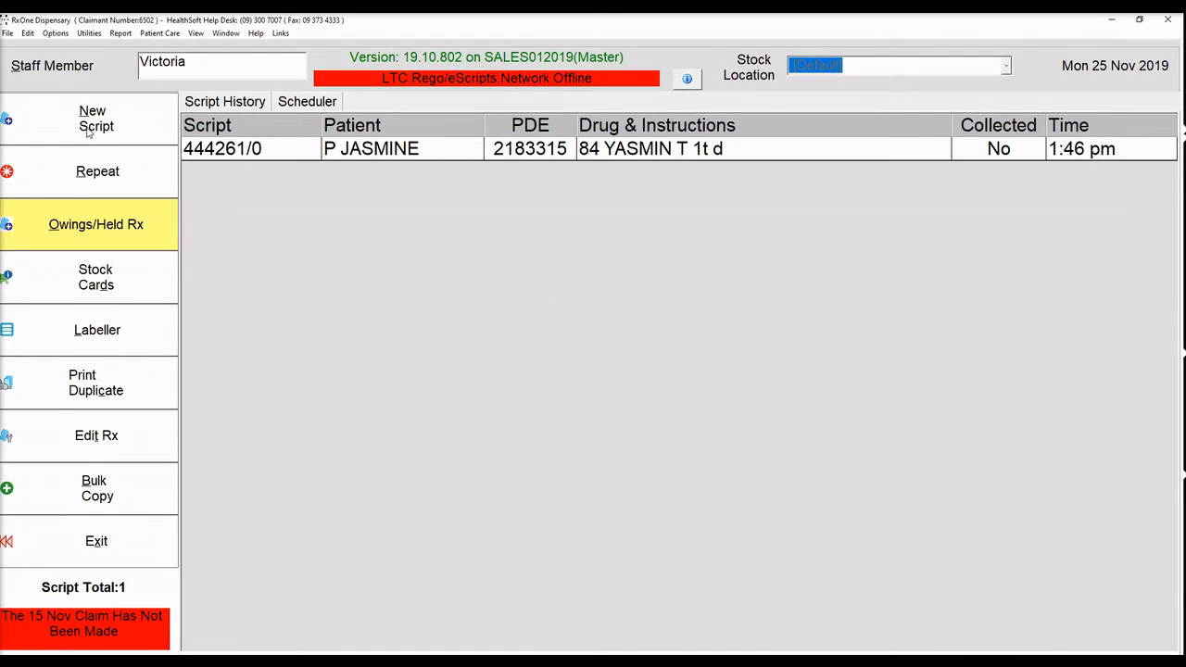
pyautogui.click(88, 131)
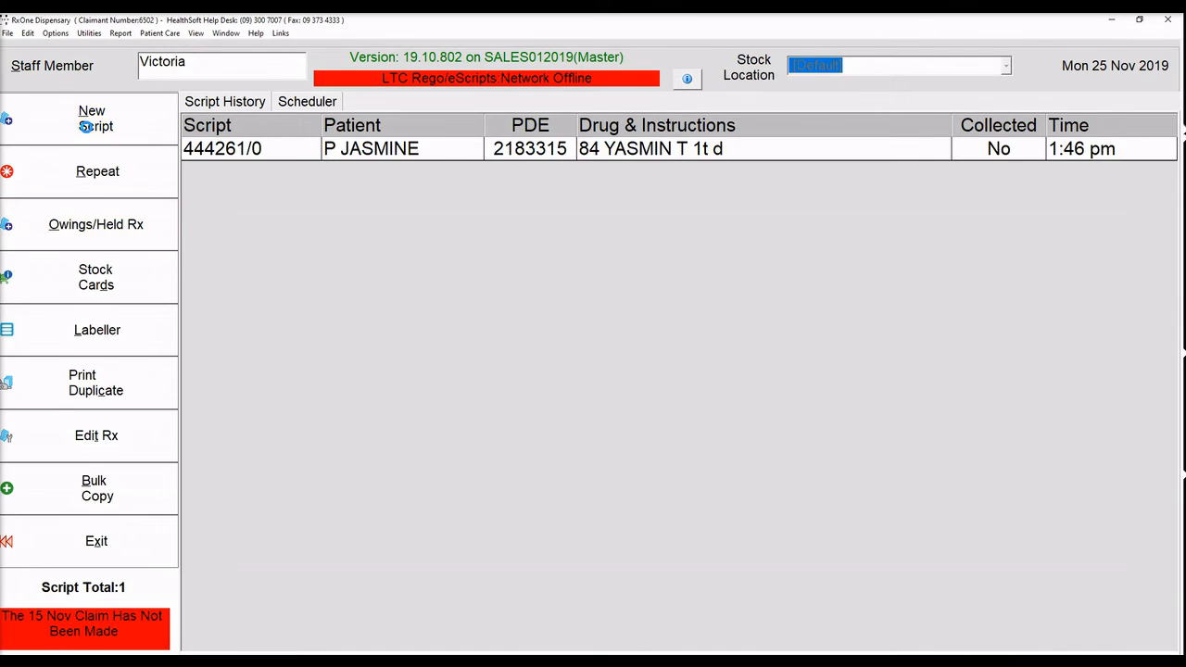
# Open the patient's owed Yasmin script, clear Drugs Owing to supply 28 tablets, and save.
pyautogui.write('JASMINE')
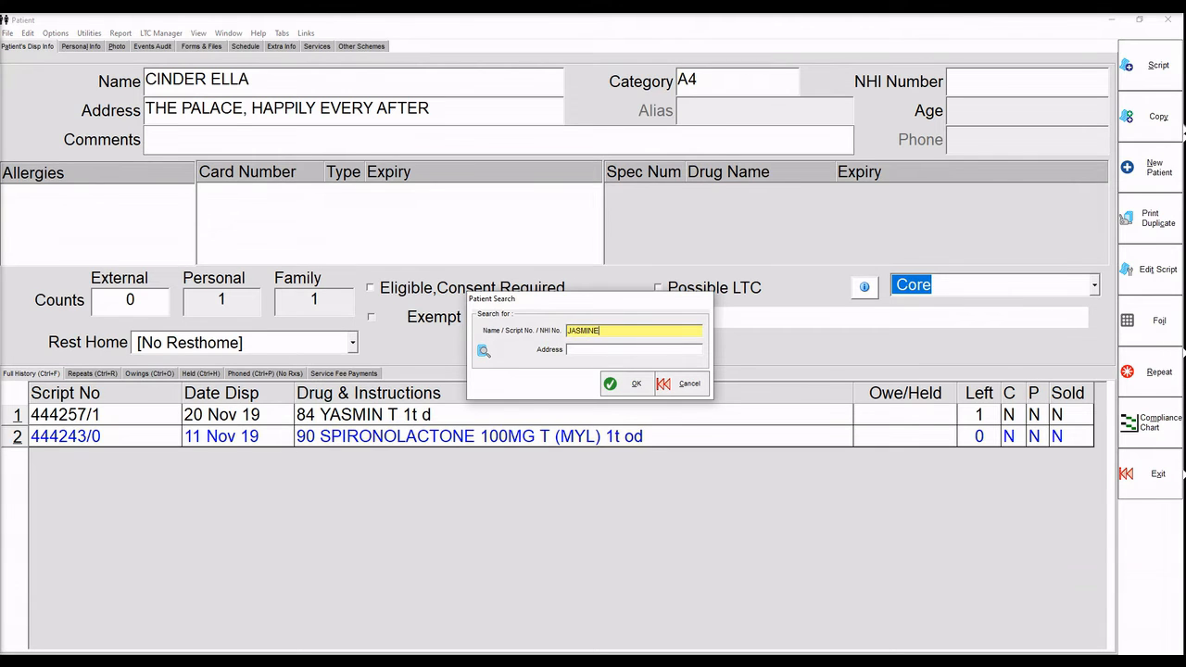
pyautogui.press('Return')
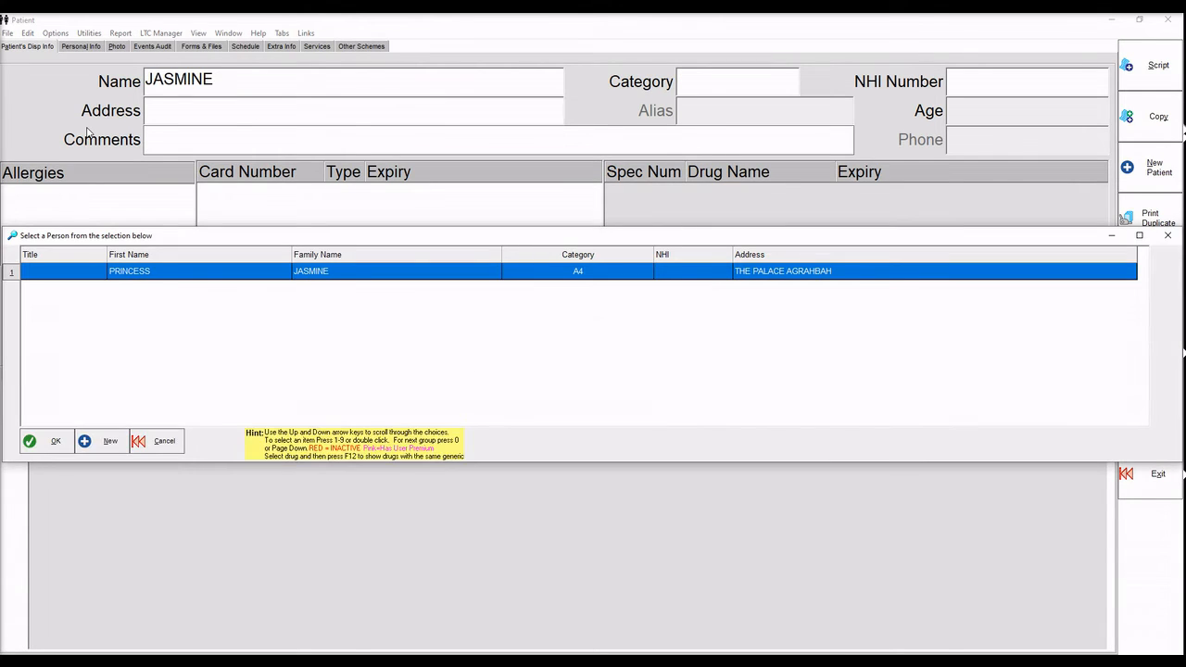
pyautogui.doubleClick(252, 276)
pyautogui.click(159, 376)
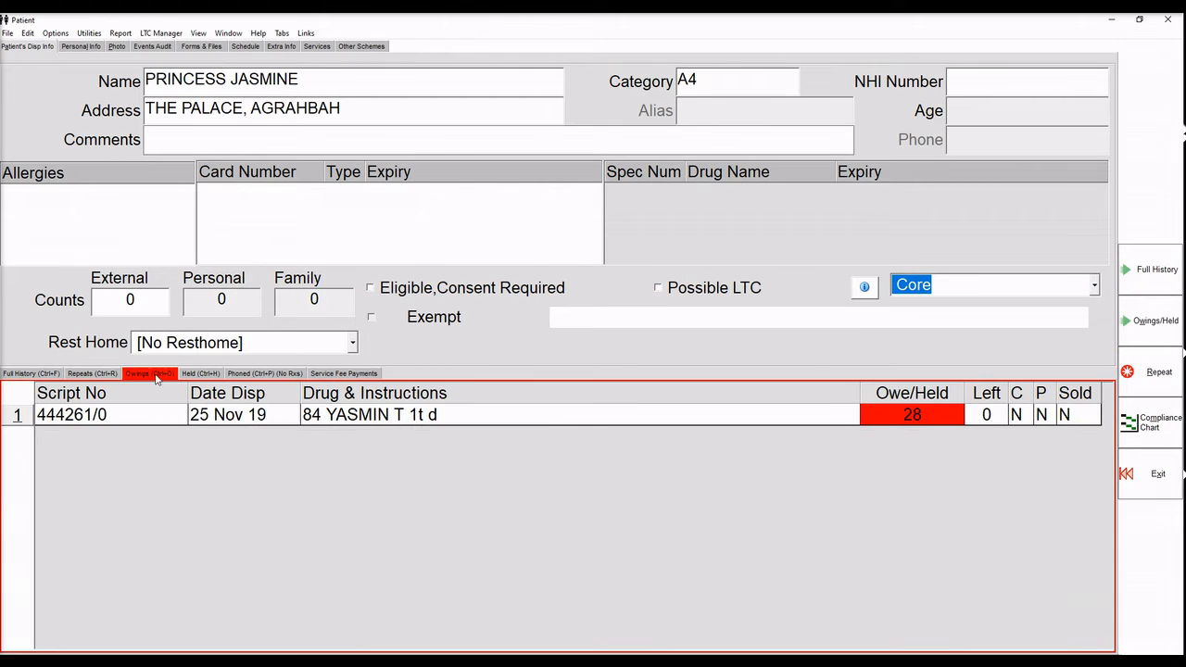
pyautogui.click(867, 418)
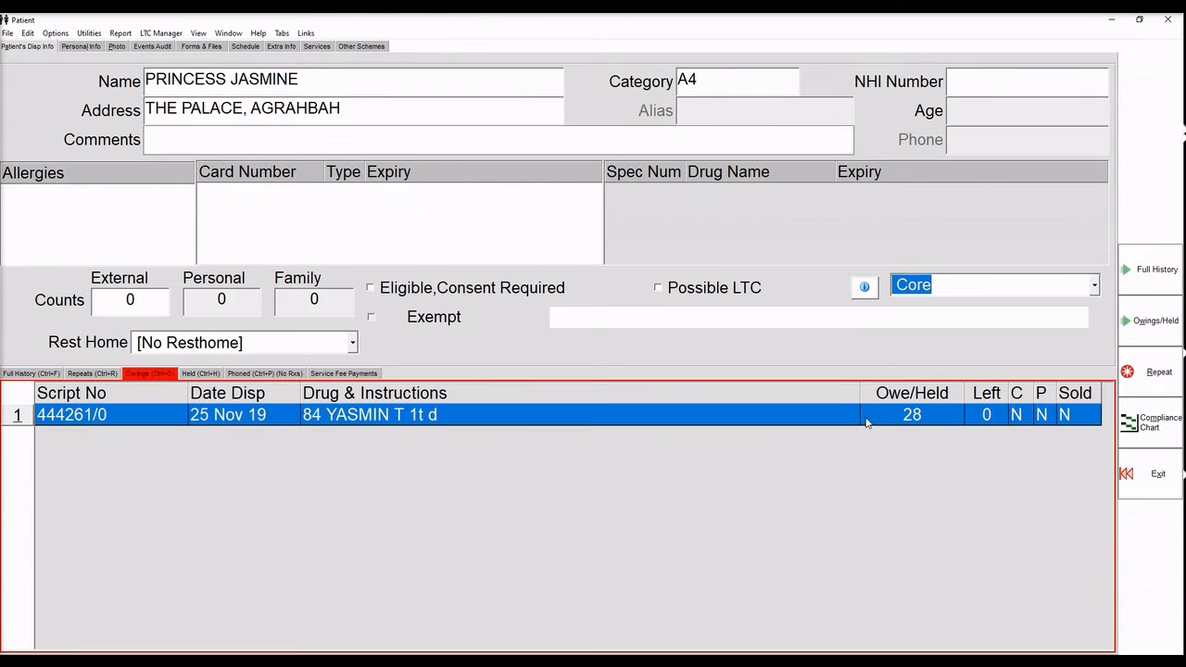
pyautogui.click(1158, 321)
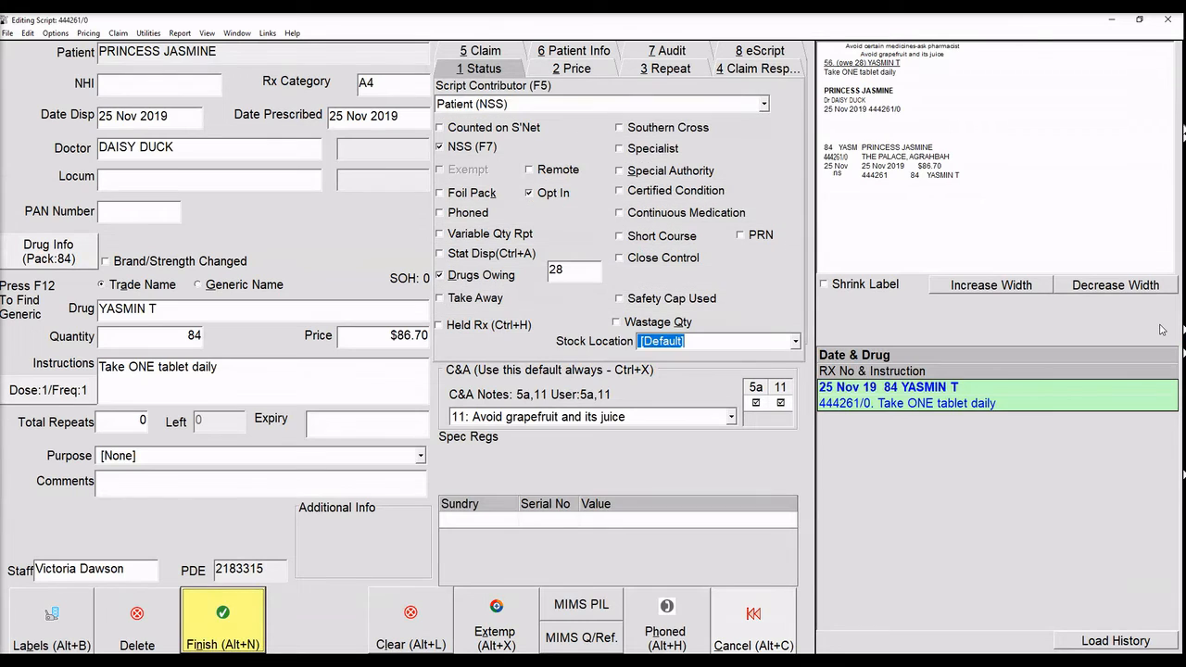
pyautogui.click(439, 277)
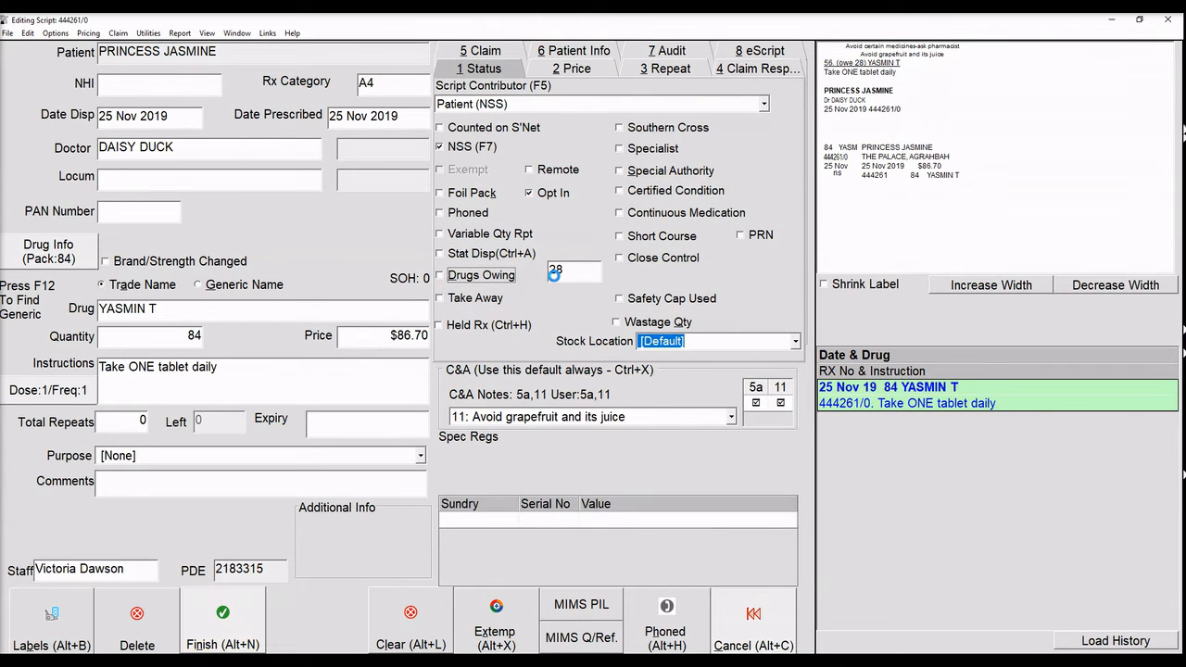
pyautogui.click(220, 615)
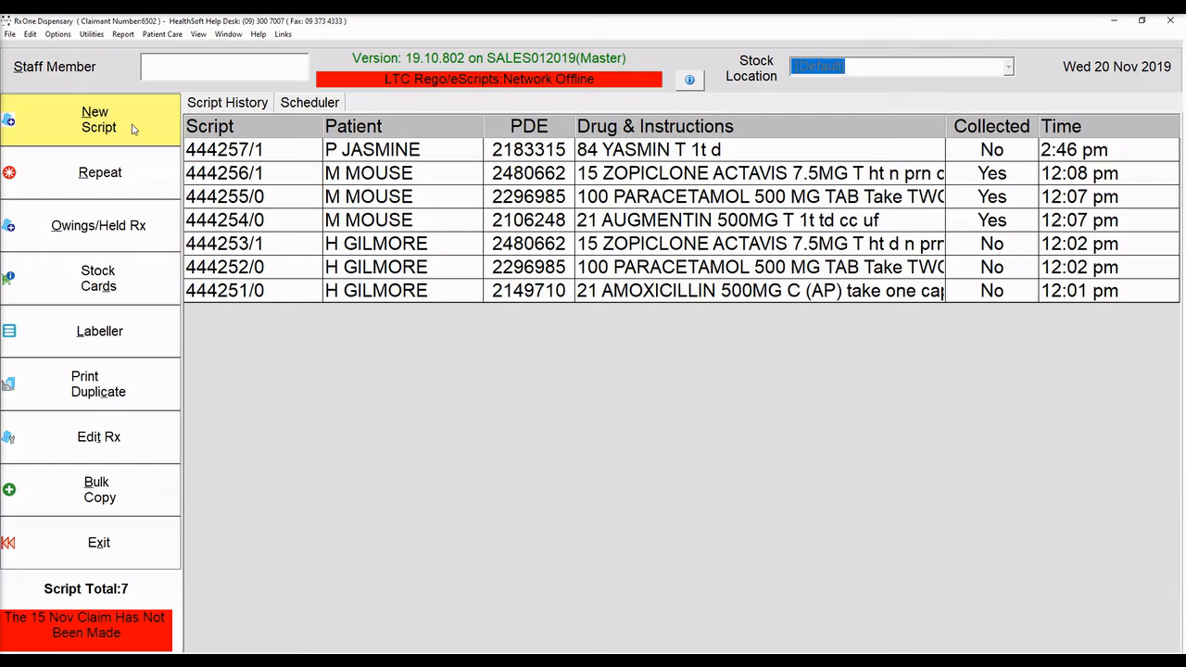
# Start a new script from the main dispensing screen.
pyautogui.click(131, 126)
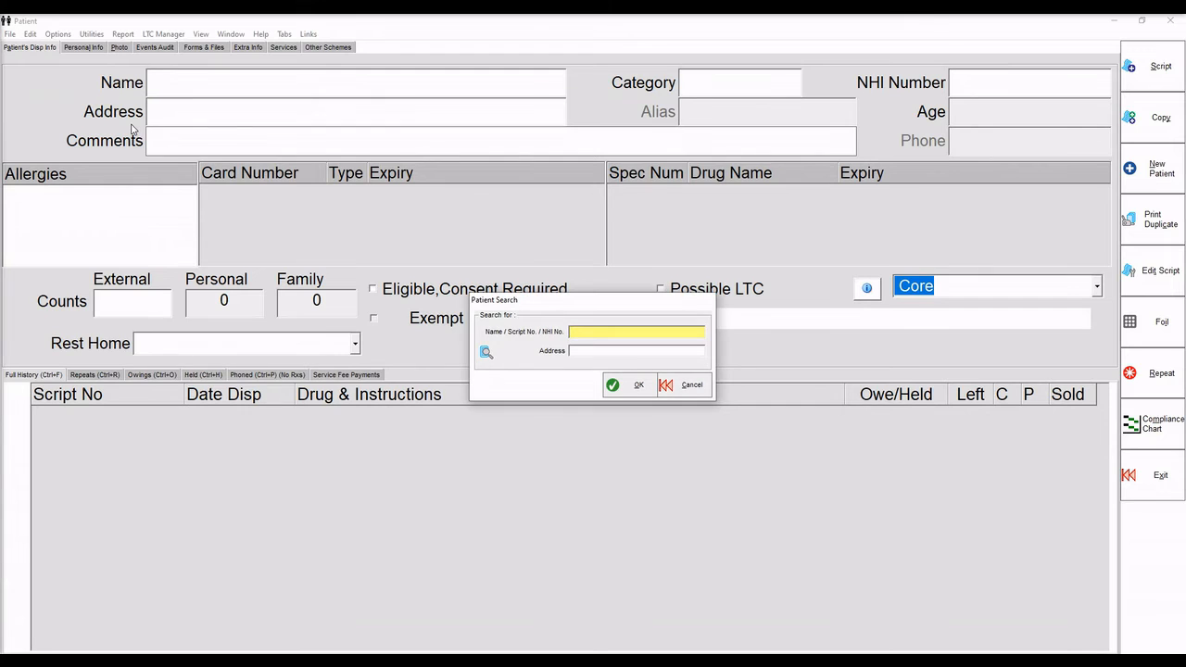
# Enter aspirin 100mg EC, quantity 28, directions '1t d swallowed whole with food' for the patient.
pyautogui.write('bear')
pyautogui.press('Return')
pyautogui.click(1157, 65)
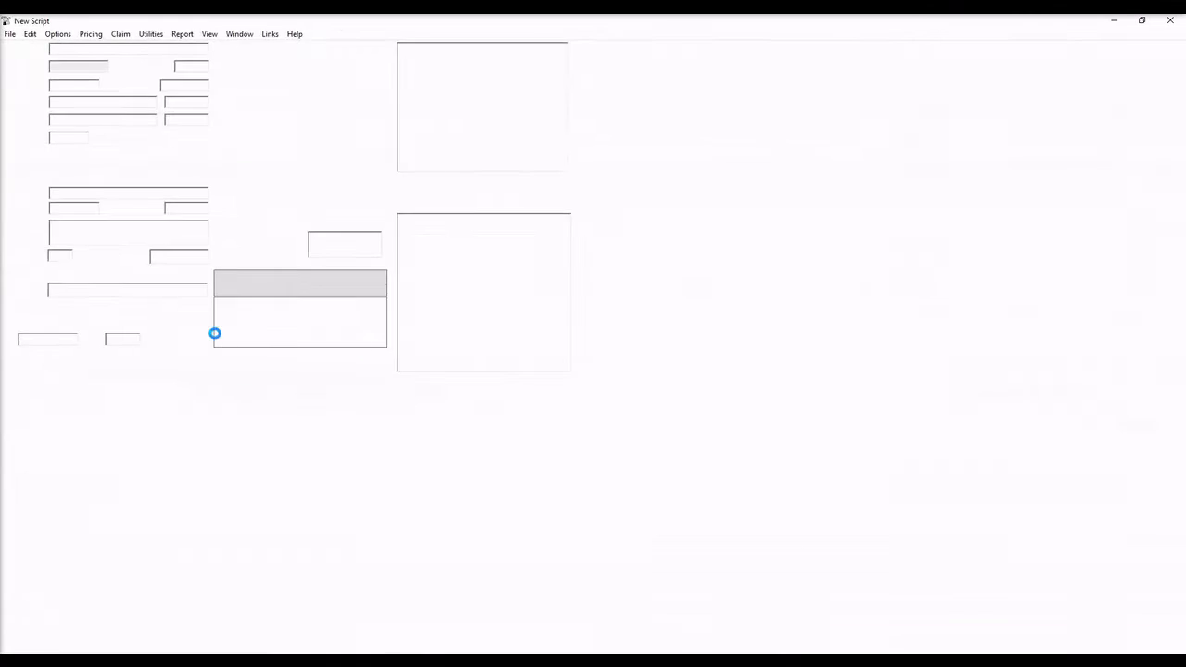
pyautogui.write('aspi')
pyautogui.press('Return')
pyautogui.press('Return')
pyautogui.write('28')
pyautogui.press('Return')
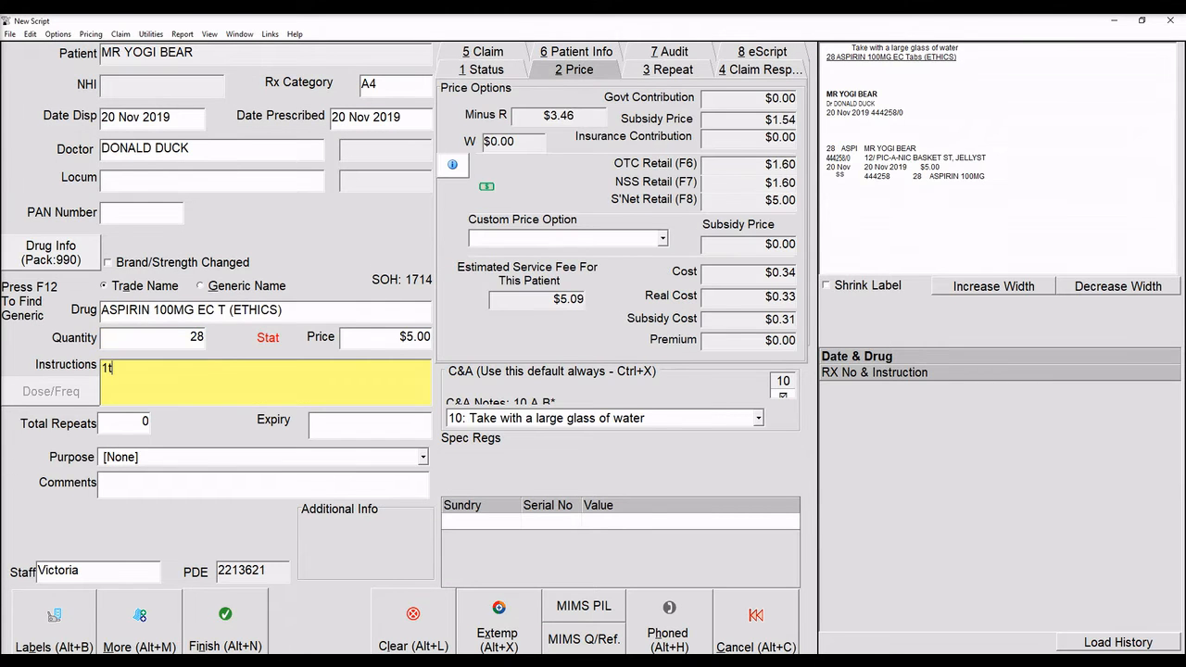
pyautogui.write('1t d swallowed whole with food')
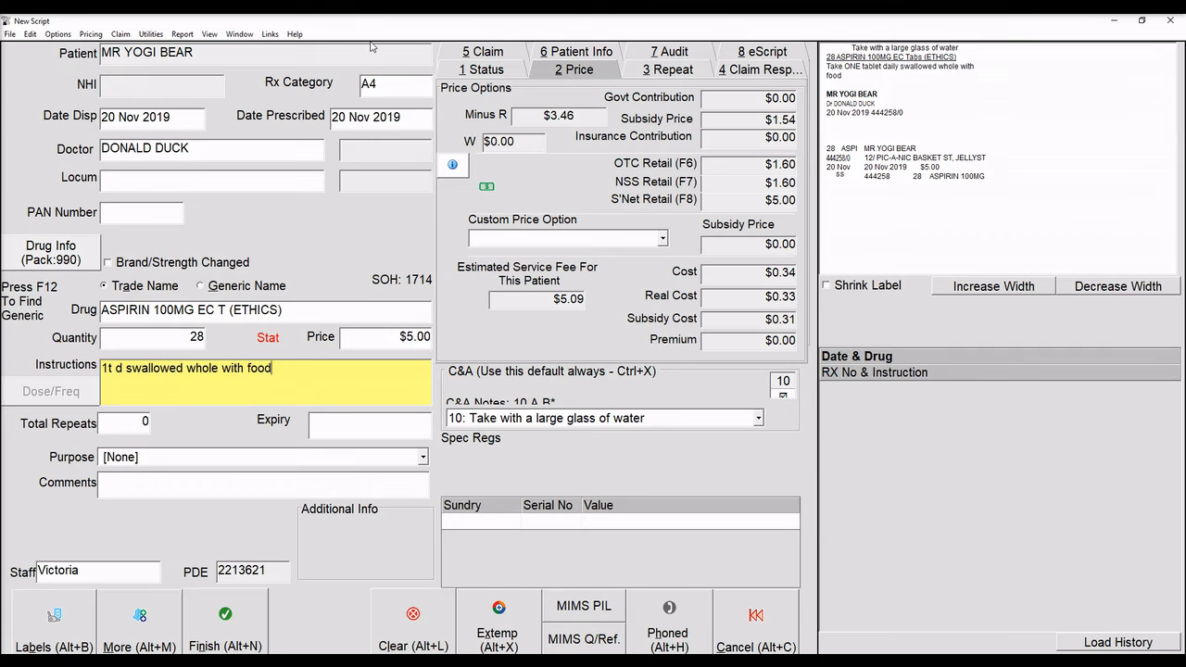
pyautogui.press('Return')
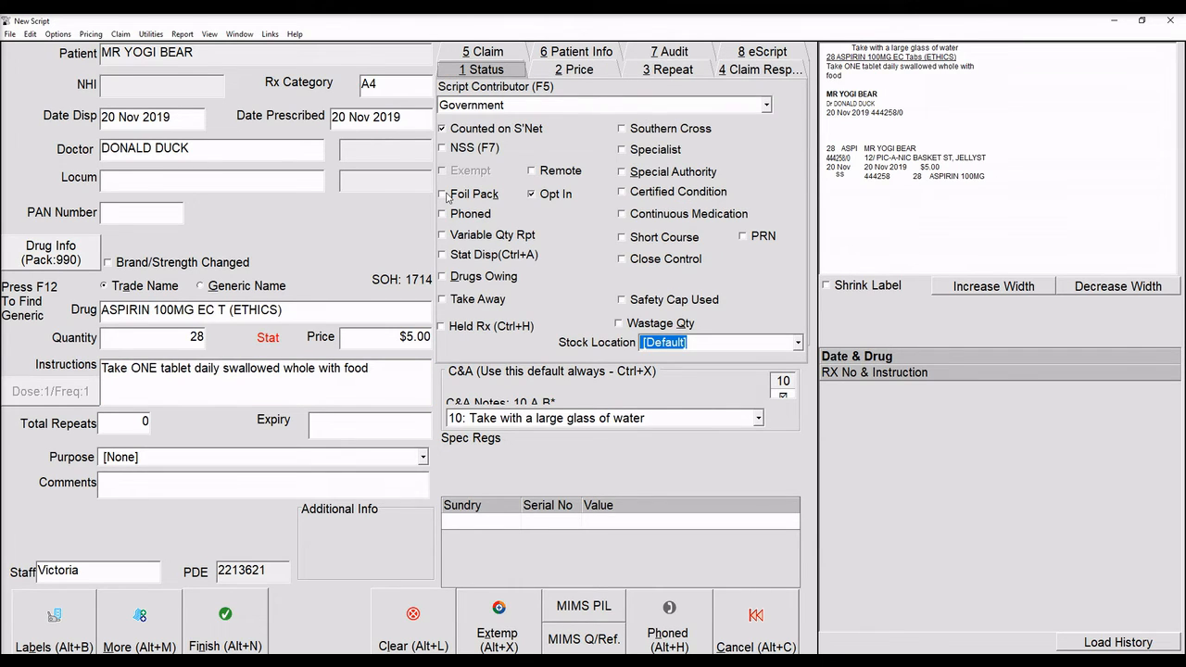
# Foil-pack the aspirin with one tablet each morning.
pyautogui.click(443, 194)
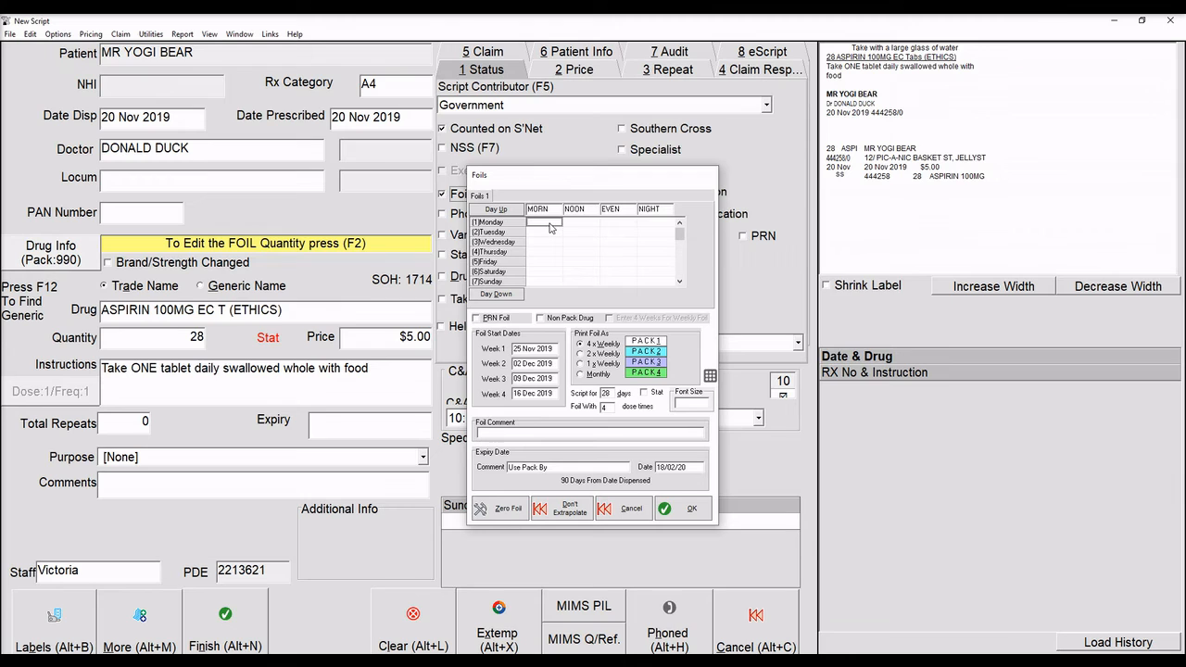
pyautogui.write('1')
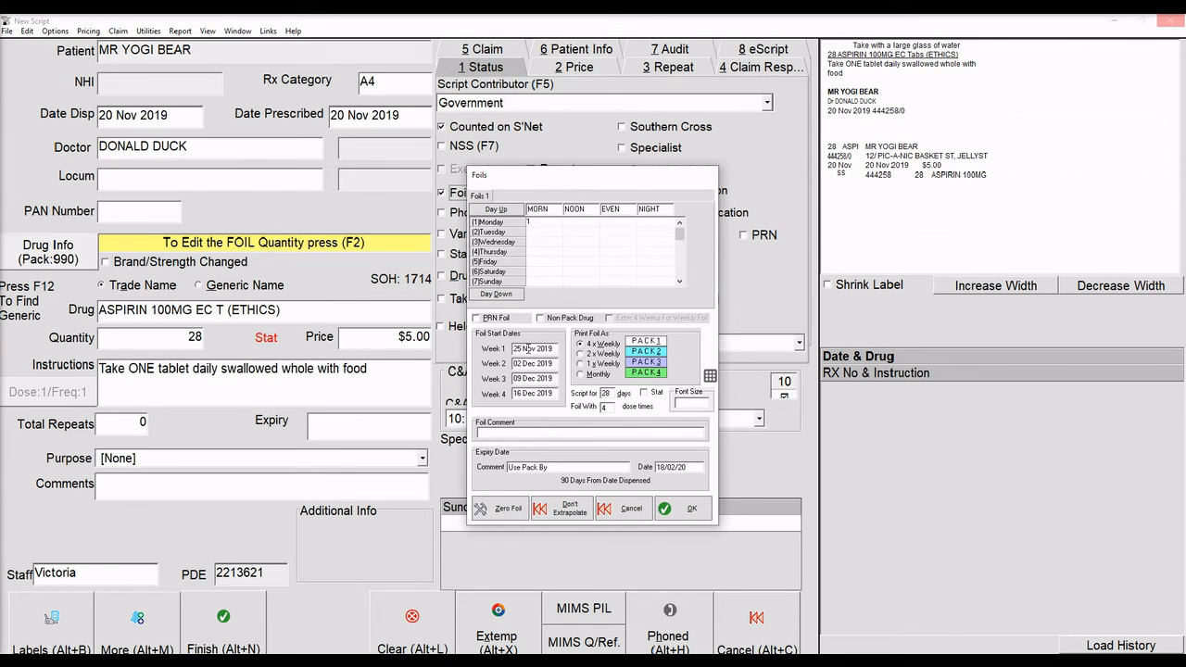
pyautogui.click(682, 514)
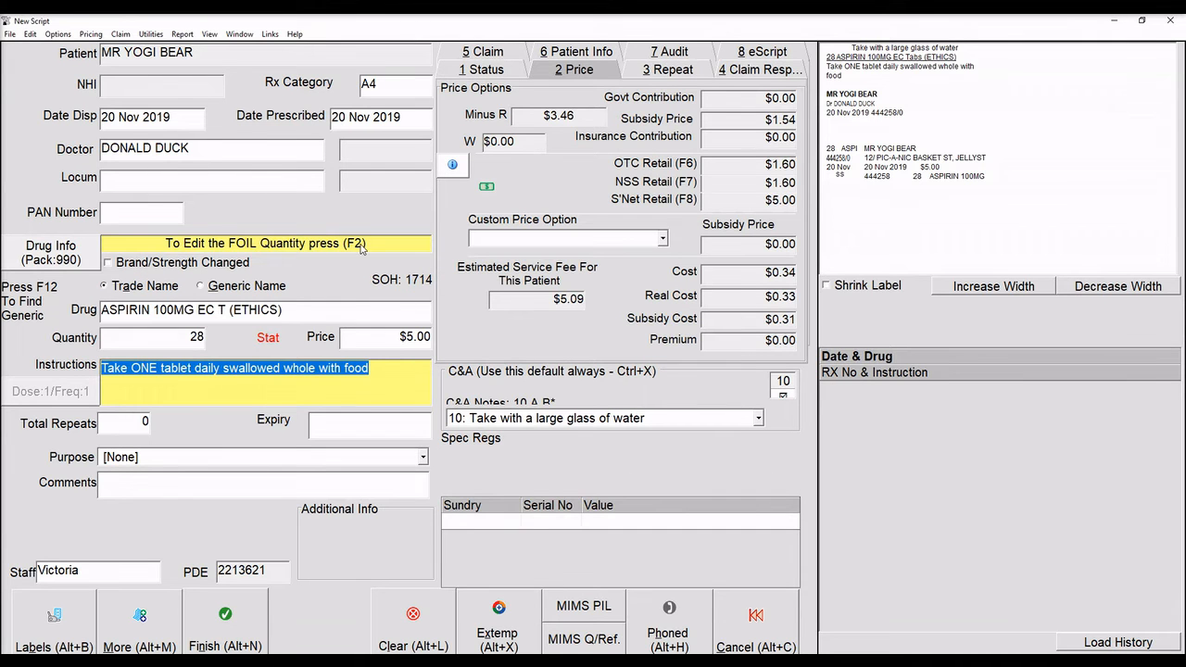
pyautogui.press('F2')
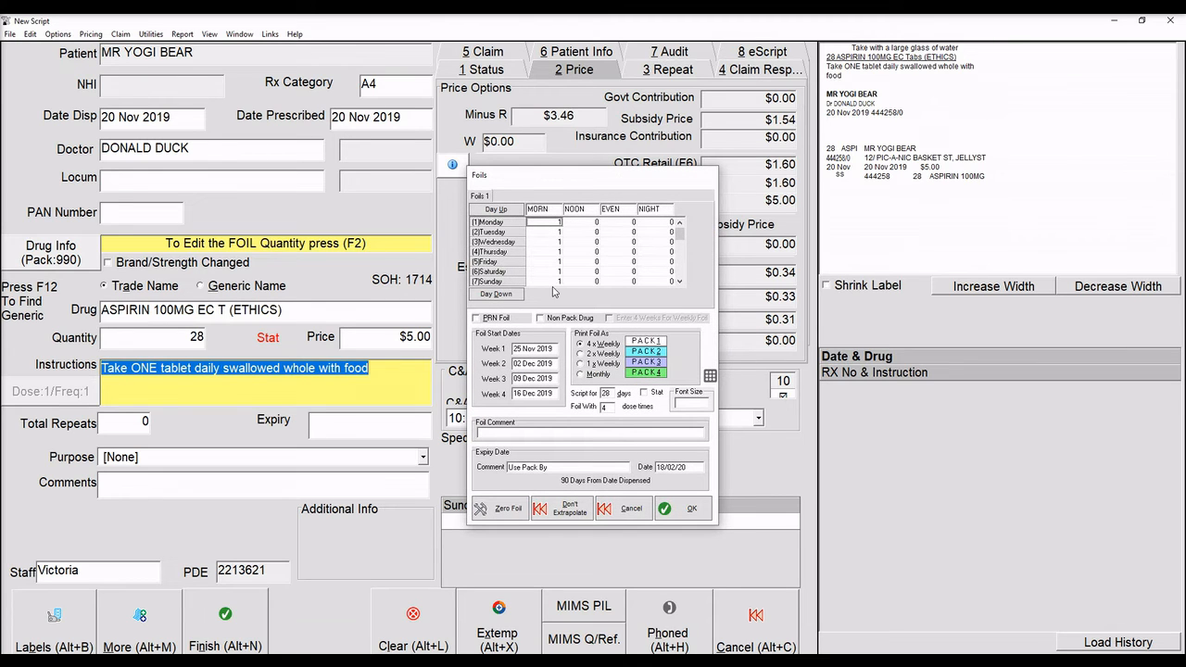
pyautogui.click(691, 510)
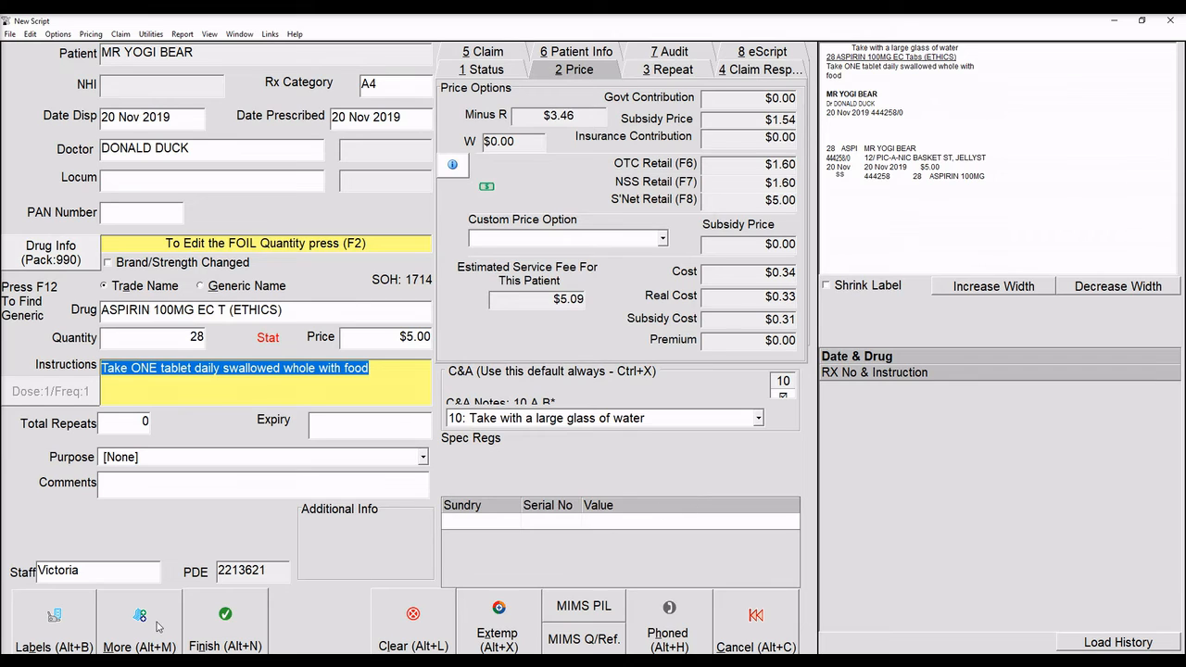
# Set 2 repeats, mark the script close control, and save it.
pyautogui.press('Tab')
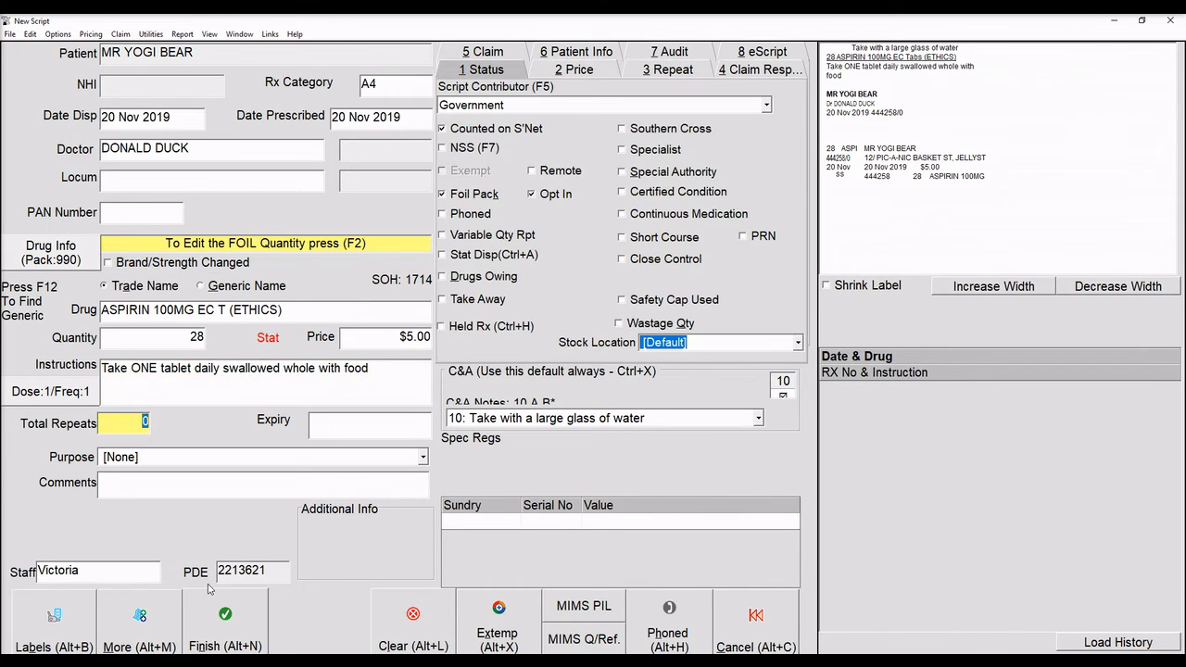
pyautogui.write('2')
pyautogui.press('Tab')
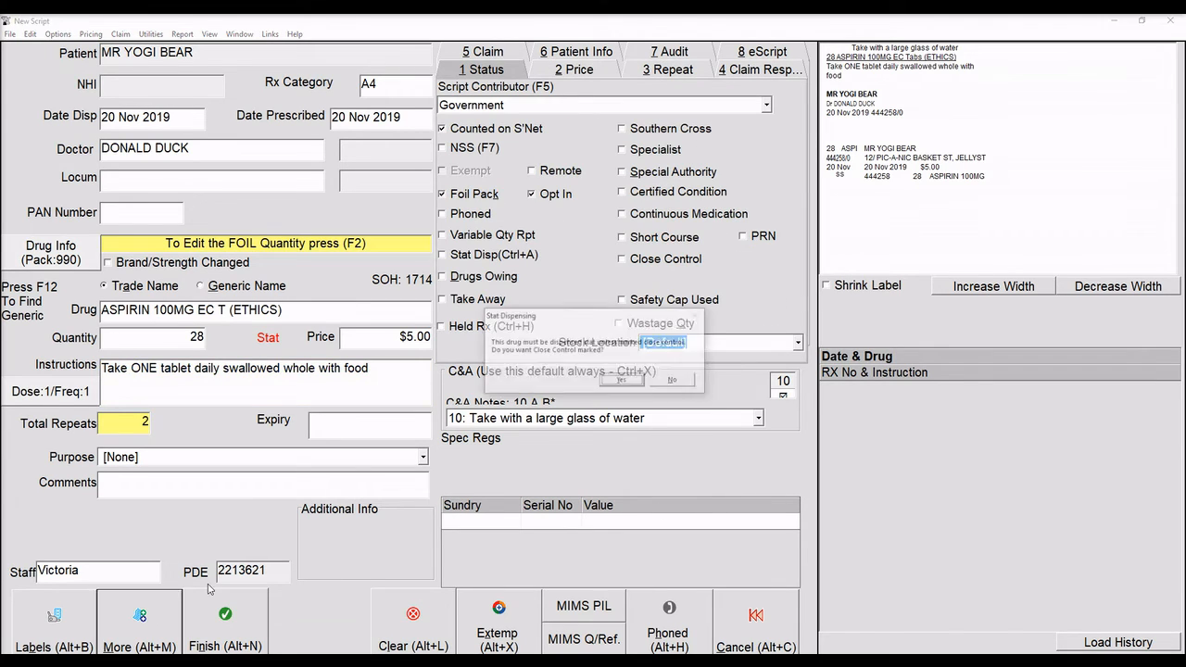
pyautogui.press('Return')
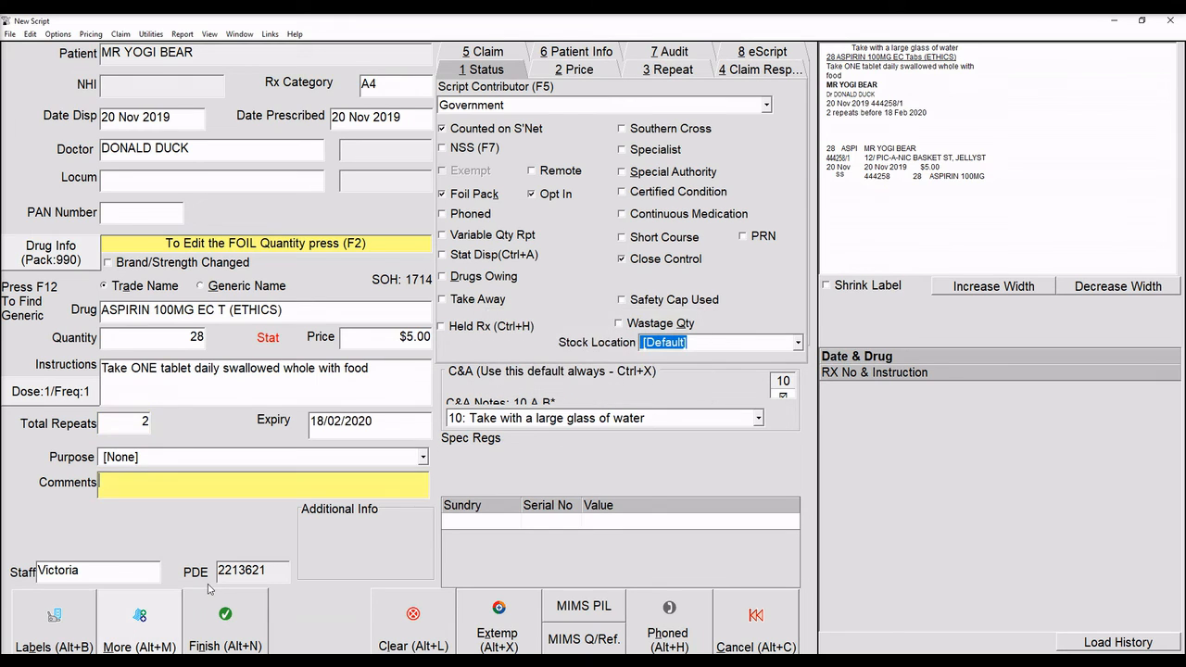
pyautogui.click(157, 620)
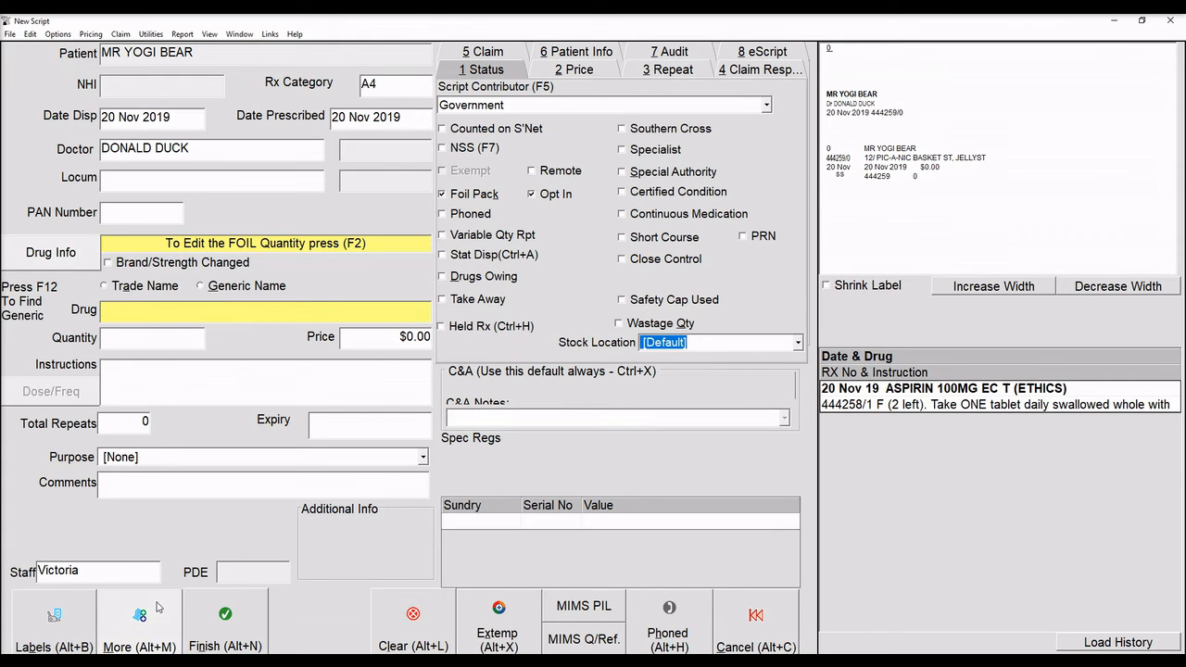
# Add colecalciferol 1.25mg capsules, foil not extrapolated, with monthly 'as directed' instructions.
pyautogui.write('COLECA')
pyautogui.press('Return')
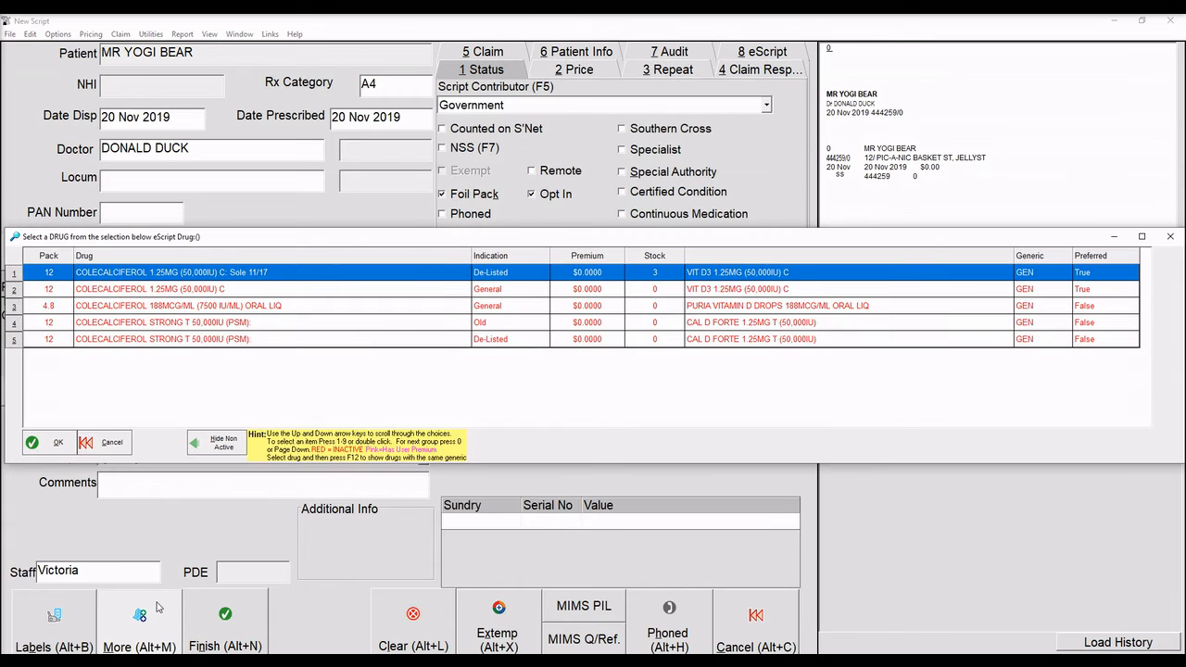
pyautogui.press('Return')
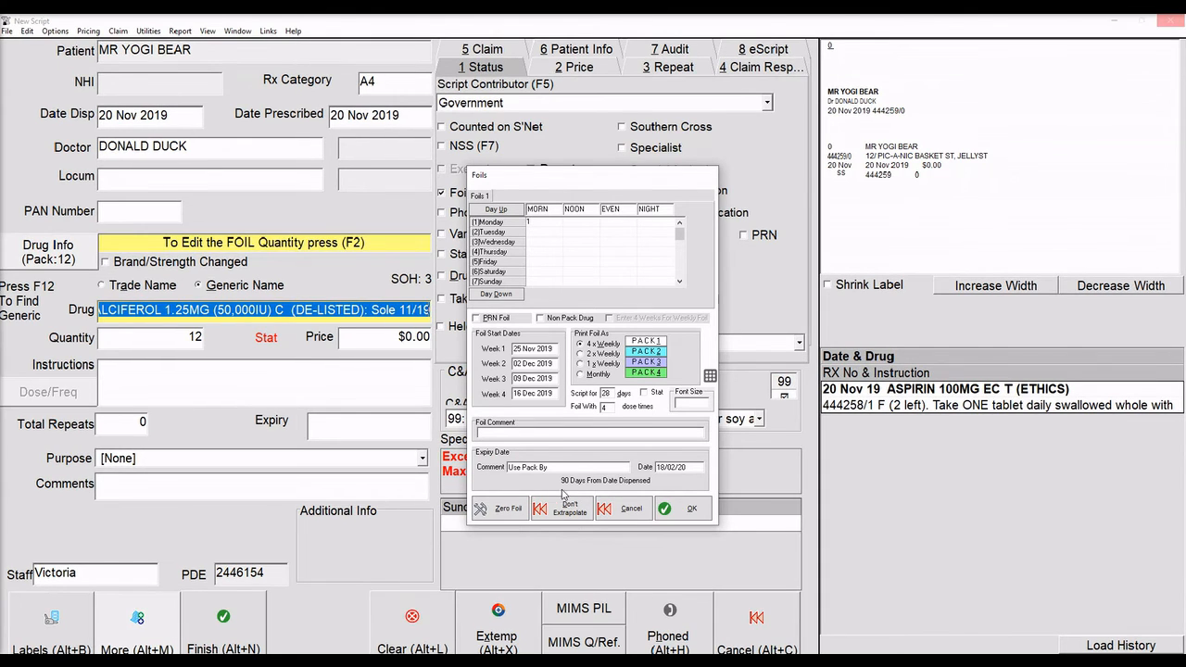
pyautogui.click(566, 510)
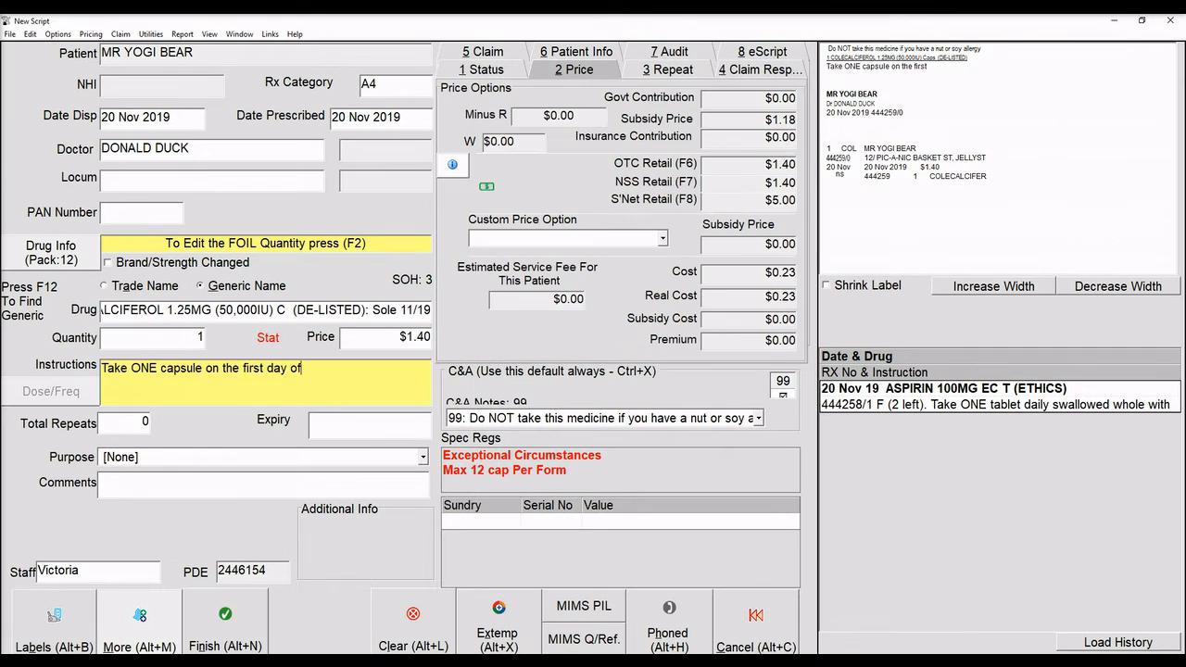
pyautogui.write('the month on a monthly basis as directed.')
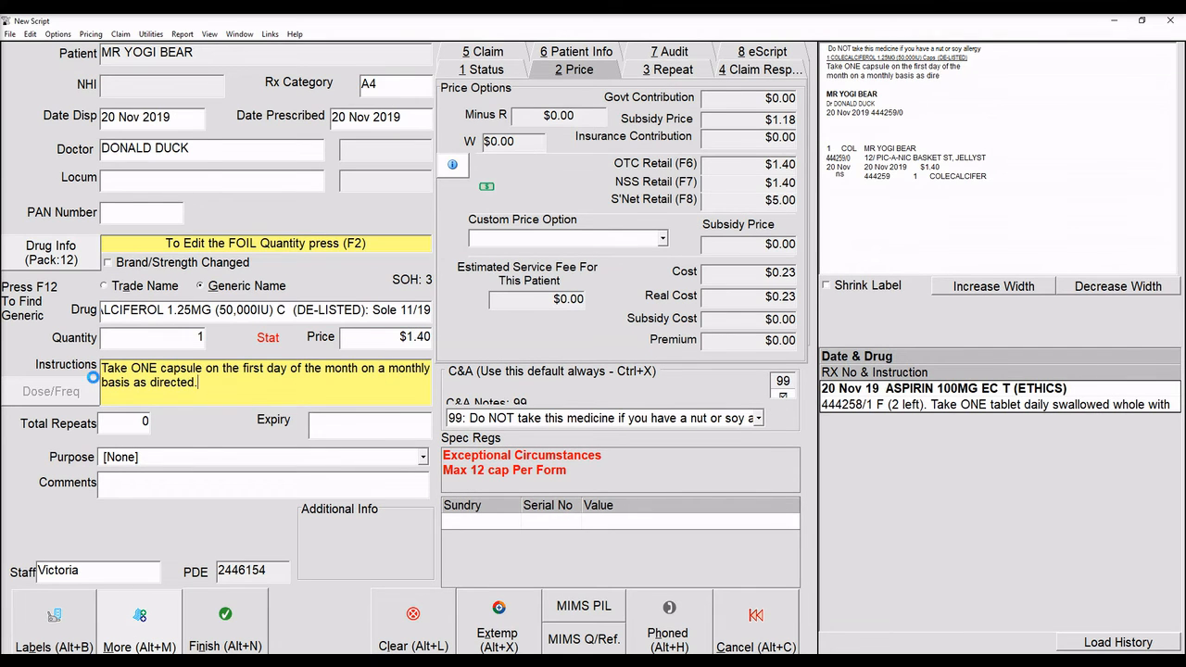
pyautogui.press('Return')
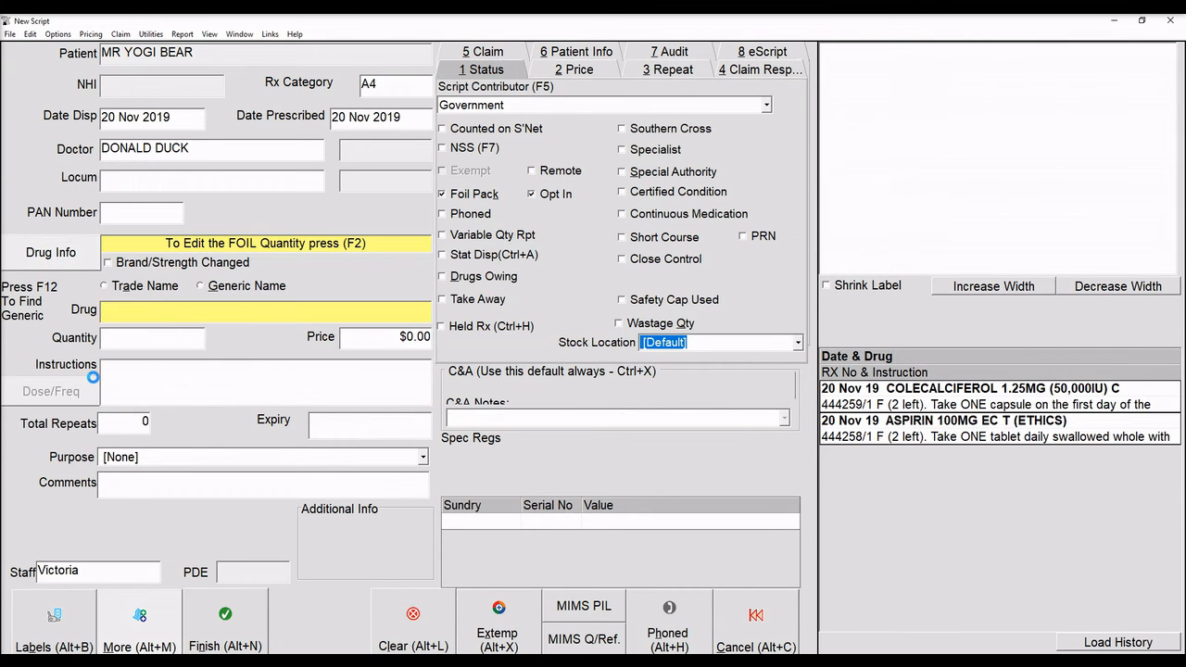
# Choose levothyroxine 50mcg and set an alternate-day foil pattern of 1 then 0 mornings.
pyautogui.press('Down')
pyautogui.press('Down')
pyautogui.press('Down')
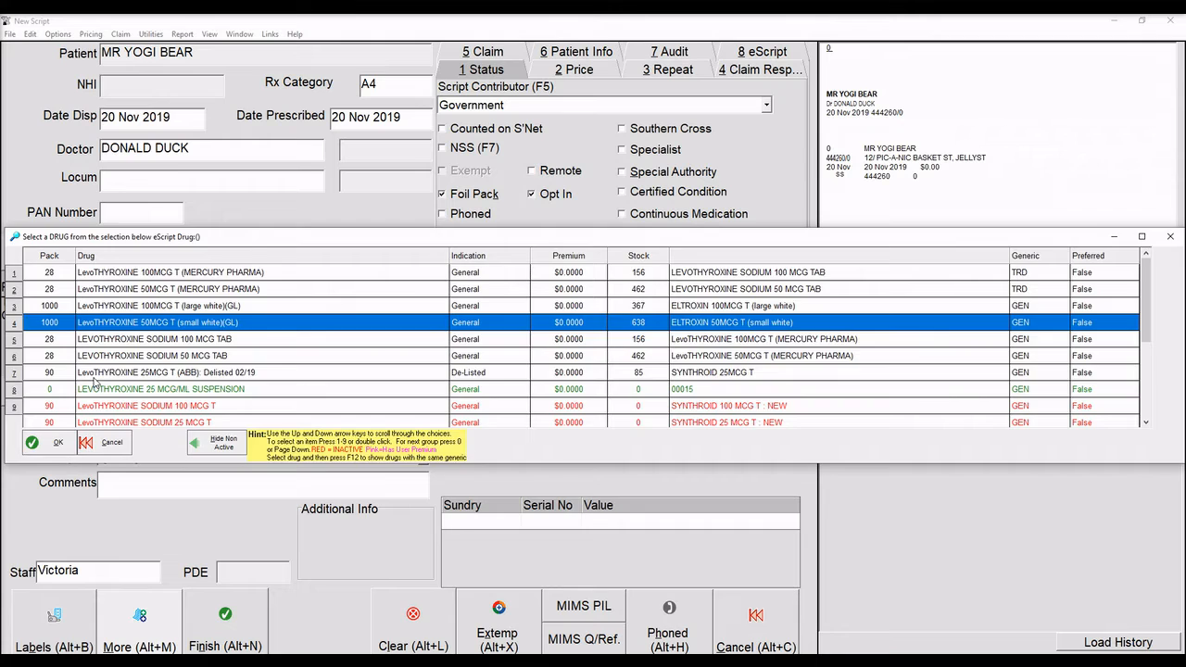
pyautogui.press('Return')
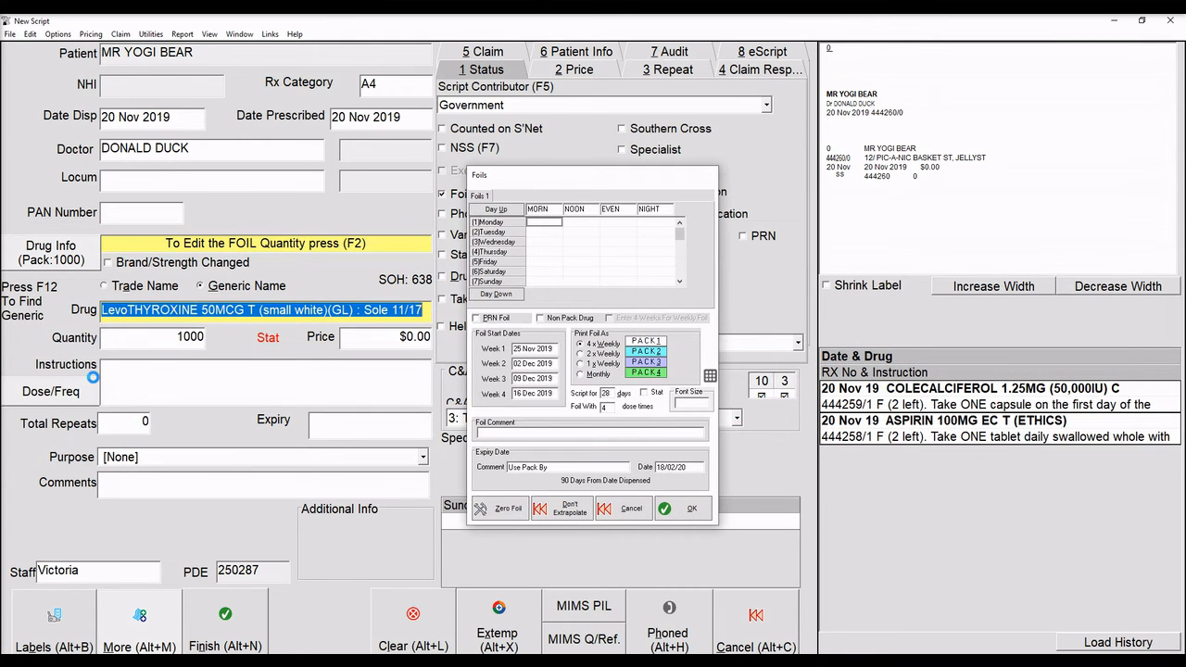
pyautogui.write('1')
pyautogui.press('Down')
pyautogui.write('0')
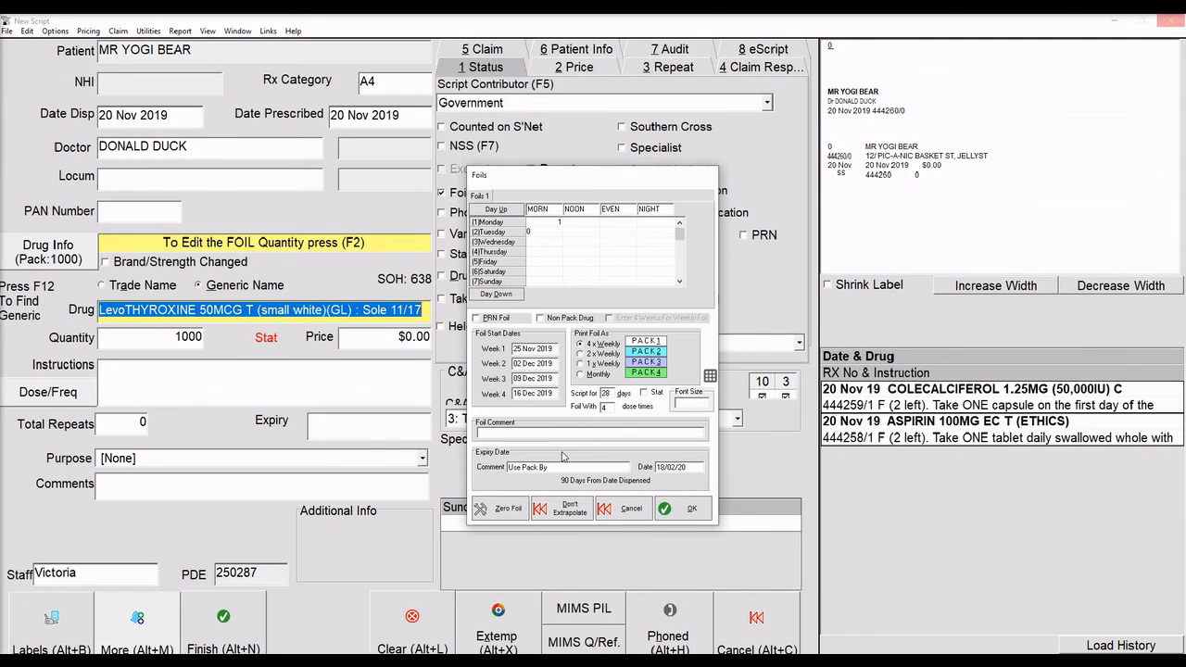
pyautogui.click(681, 506)
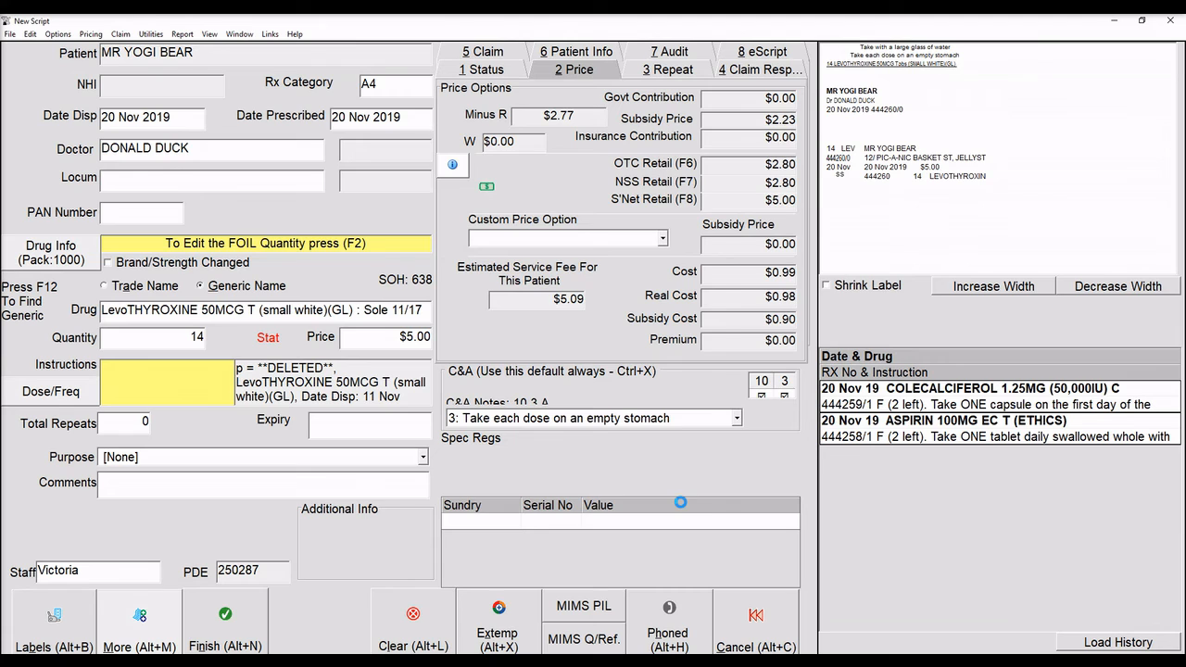
pyautogui.press('F2')
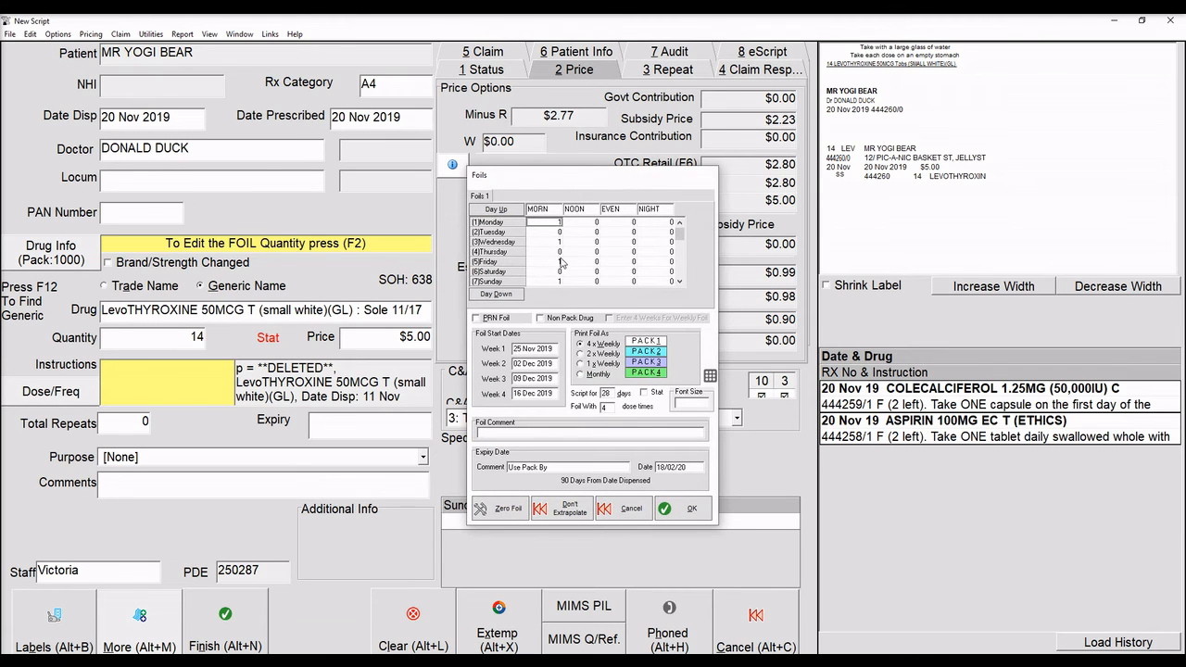
pyautogui.click(686, 509)
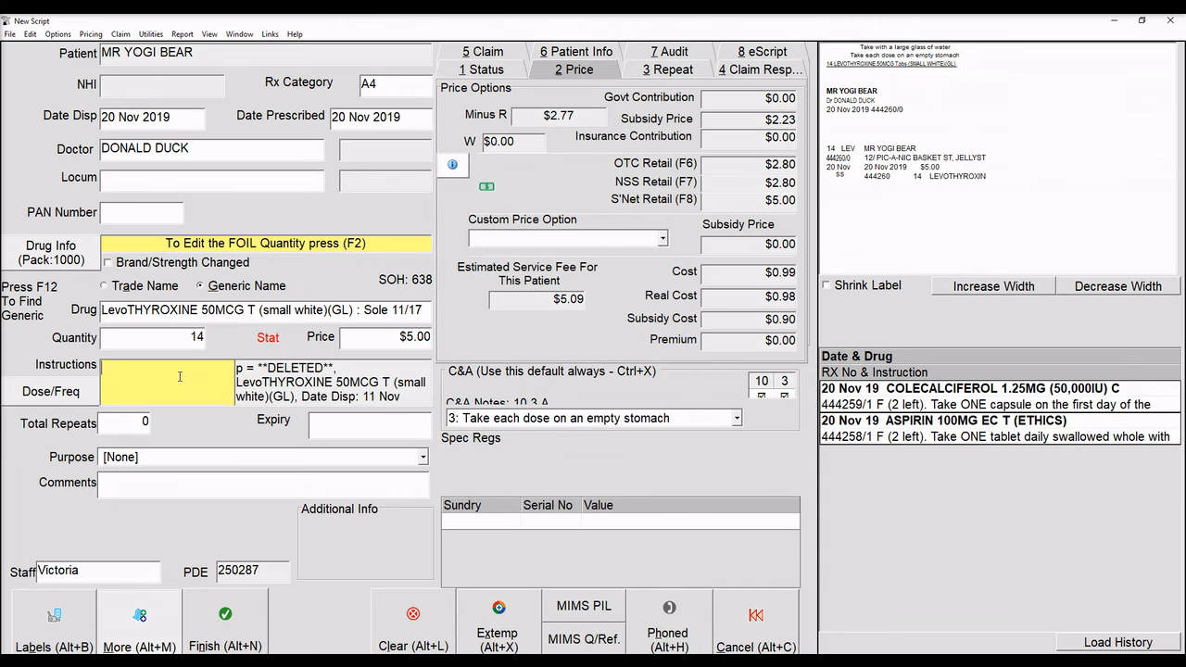
# Enter 'take ONE tablet on alternate days as directed.', 2 repeats, and finish the script.
pyautogui.write('take ONE tablet on alternate days as directed.')
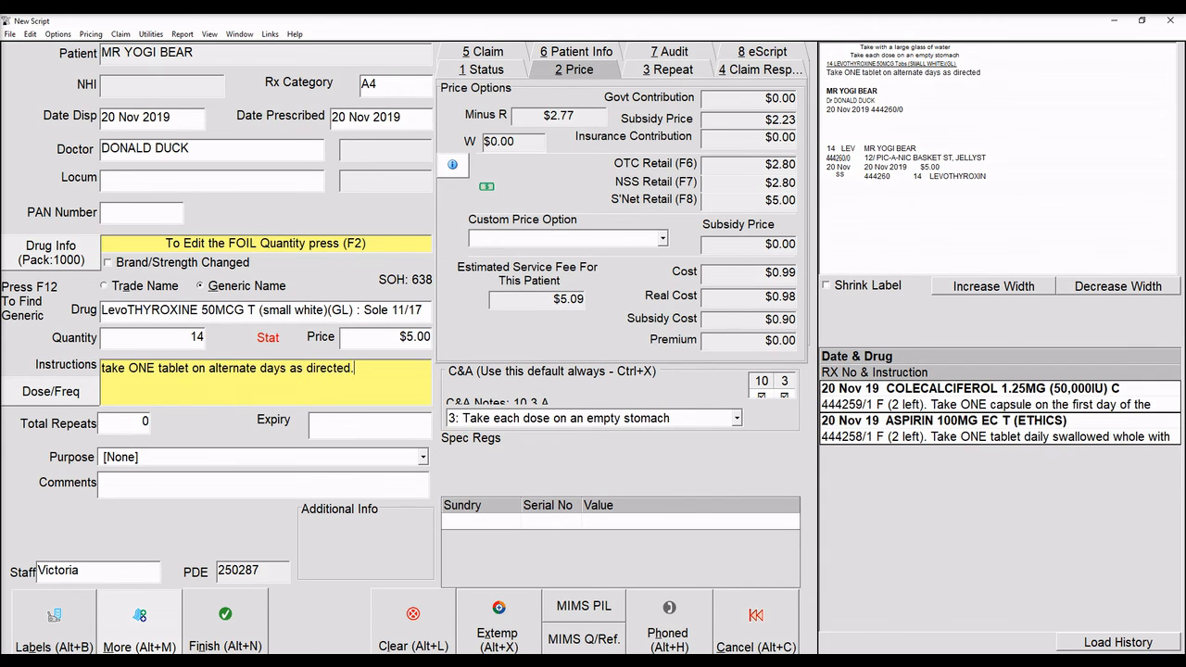
pyautogui.press('Tab')
pyautogui.write('2')
pyautogui.click(219, 611)
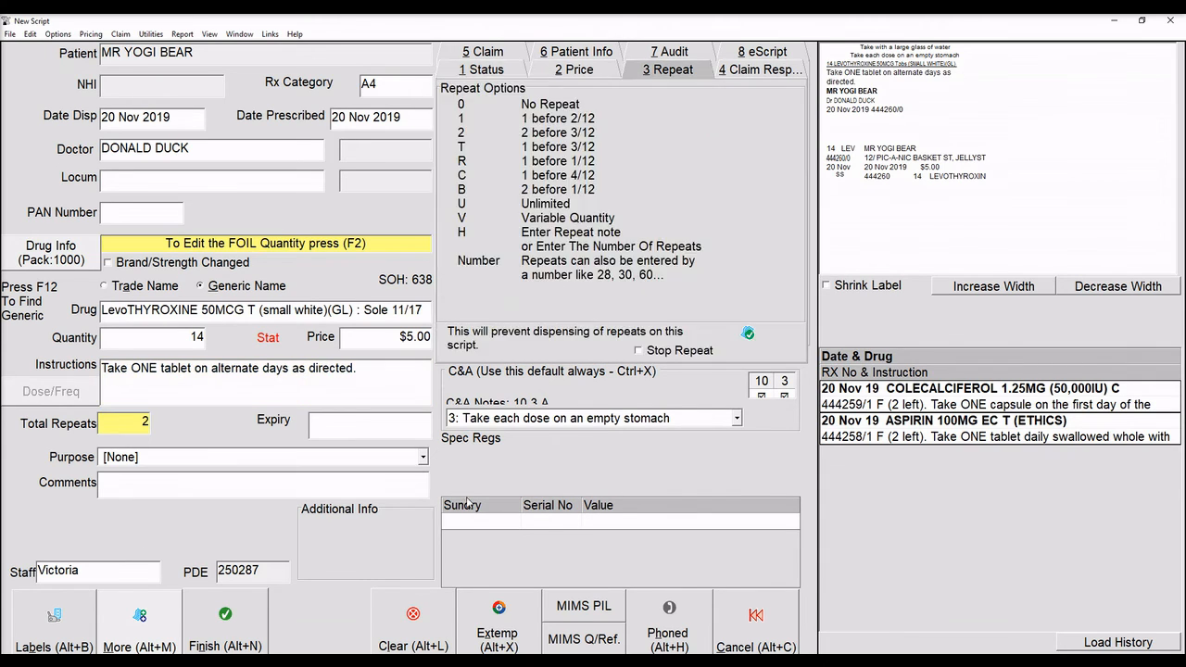
pyautogui.click(693, 508)
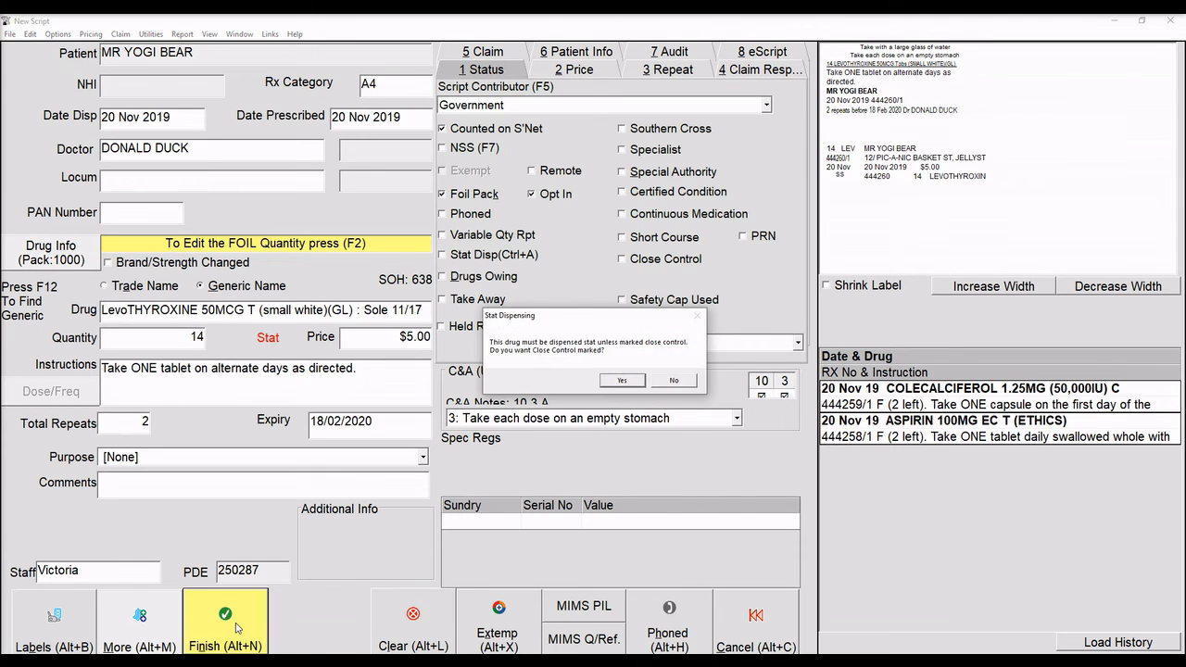
pyautogui.click(226, 618)
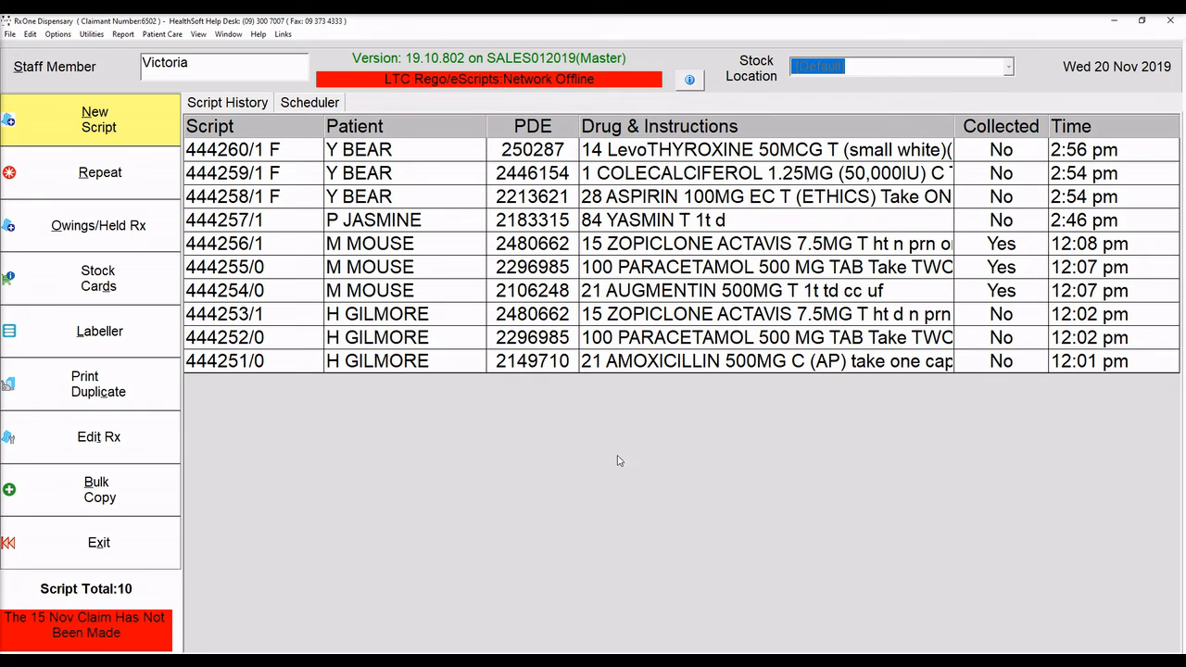
# Preview the foil for the aspirin, colecalciferol and levothyroxine scripts, then close it.
pyautogui.moveTo(664, 151); pyautogui.dragTo(663, 196)
pyautogui.rightClick(560, 184)
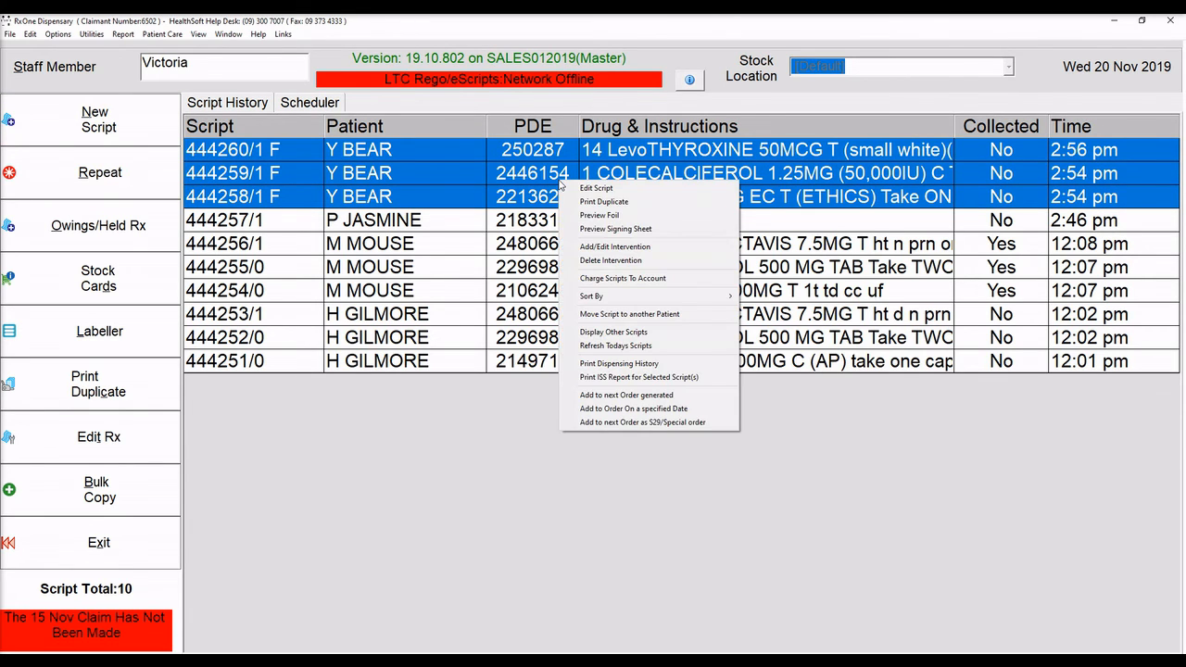
pyautogui.click(593, 217)
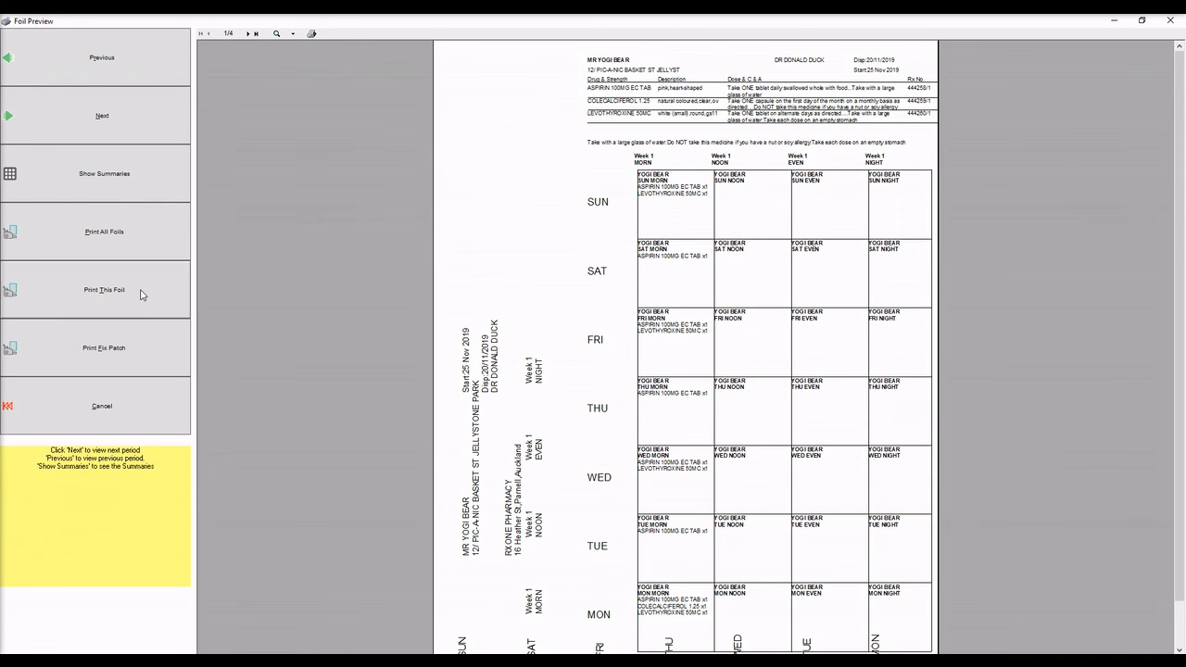
pyautogui.click(149, 421)
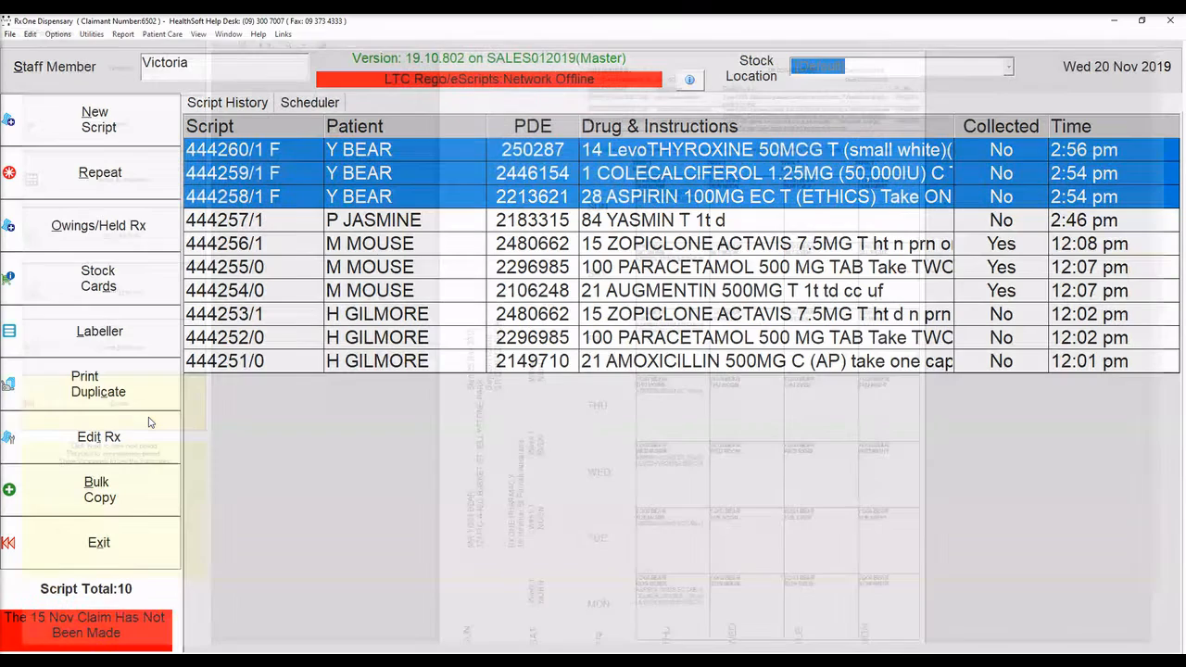